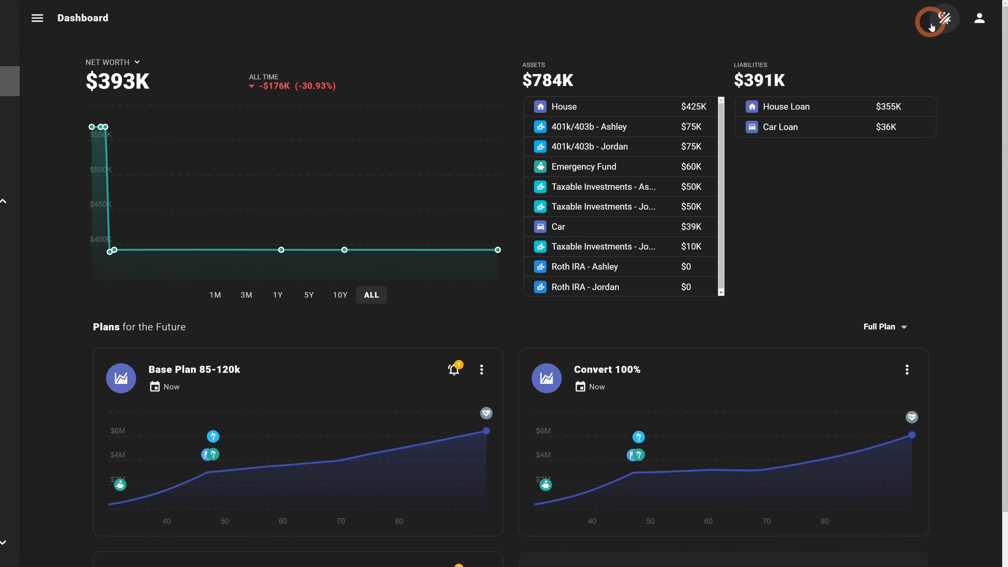
Step: Switch the app's theme to Modern and close the theme picker
click(944, 21)
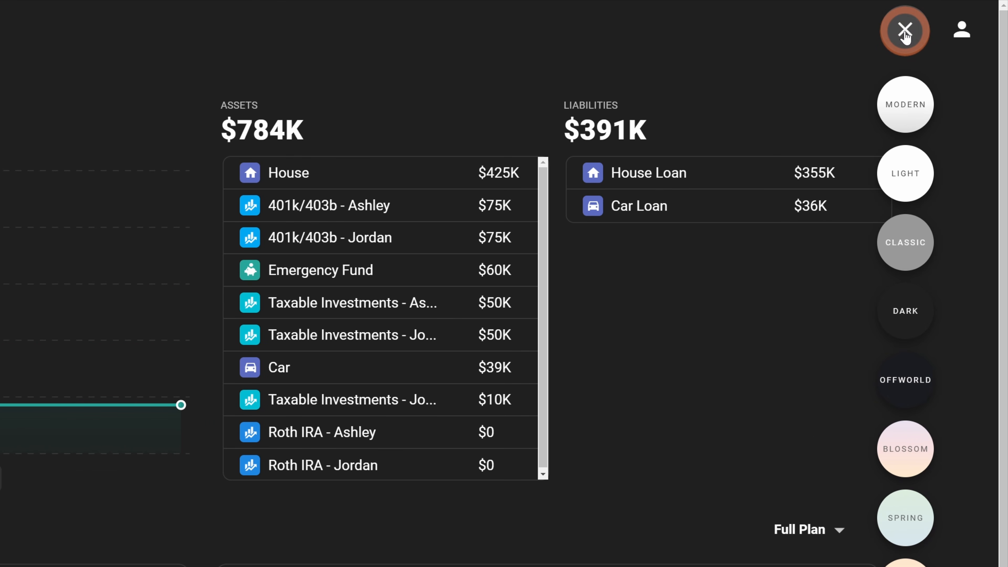
click(900, 111)
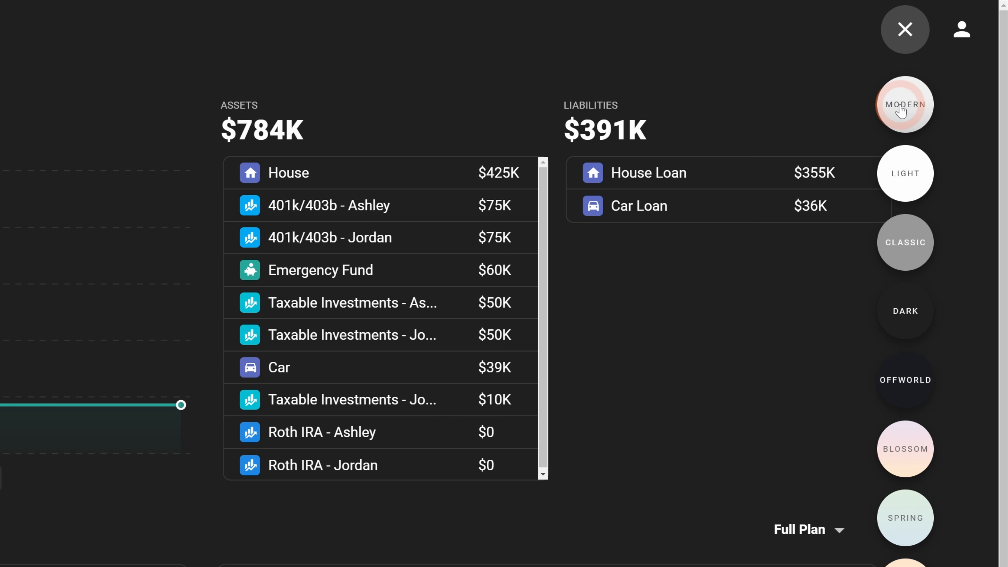
click(900, 106)
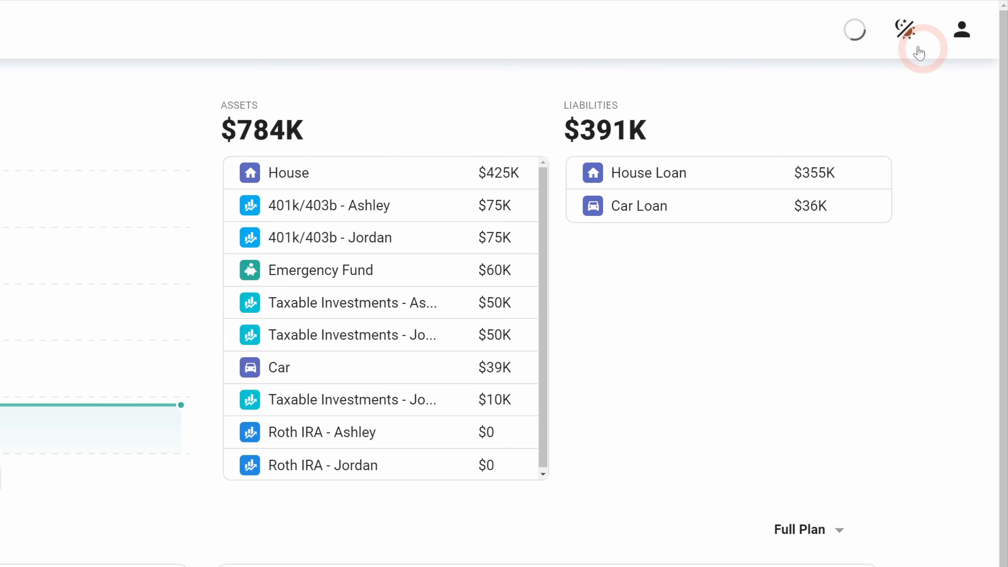
click(912, 37)
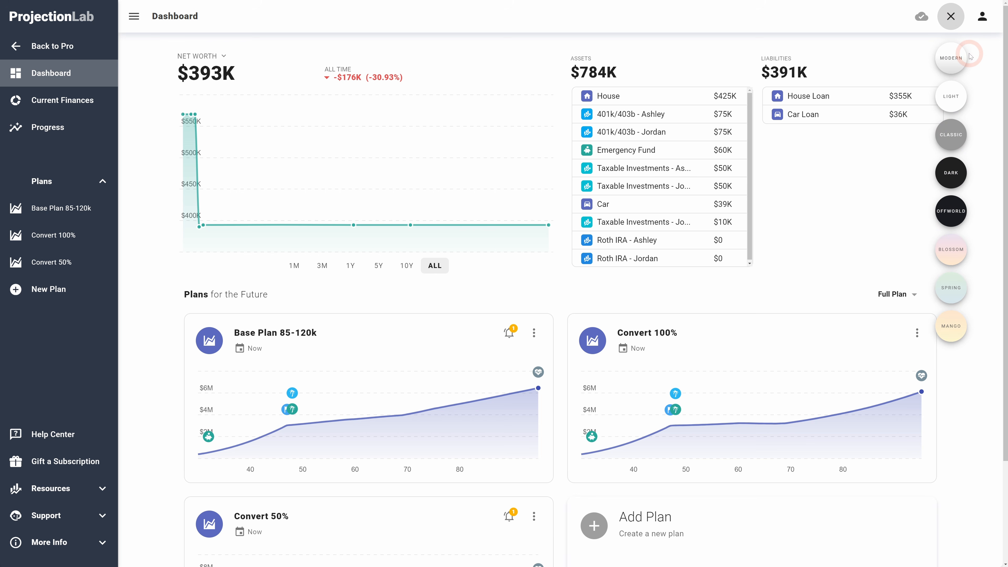
click(978, 64)
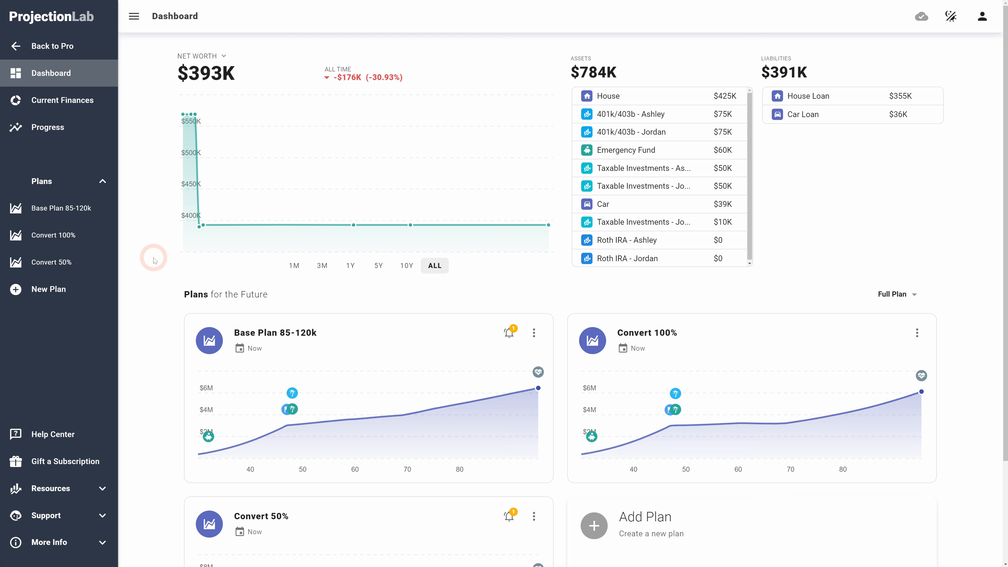
Step: Create a new plan cloned from Base Plan 85-120k with a Fixed Date start and Custom starting conditions
click(54, 102)
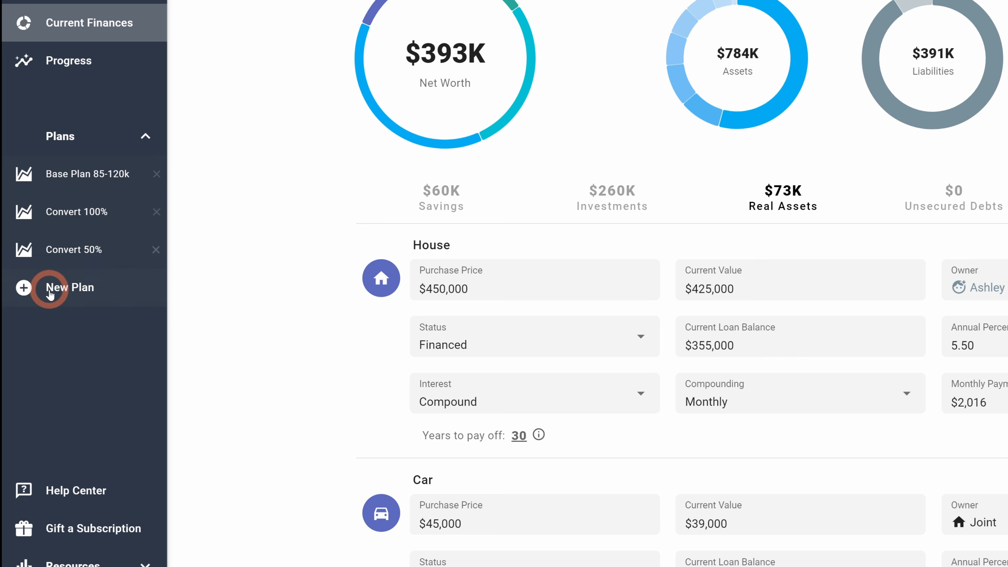
click(71, 293)
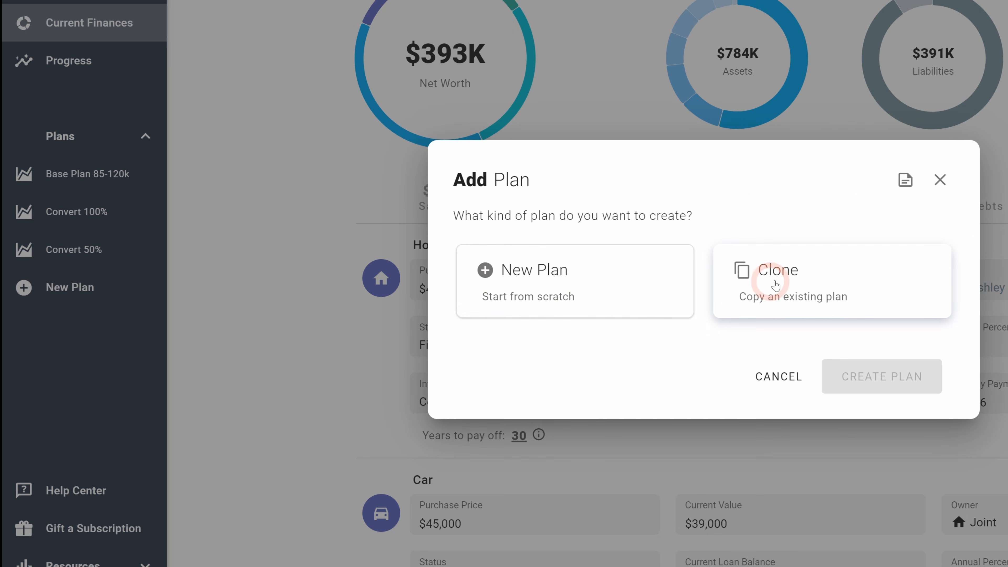
click(772, 291)
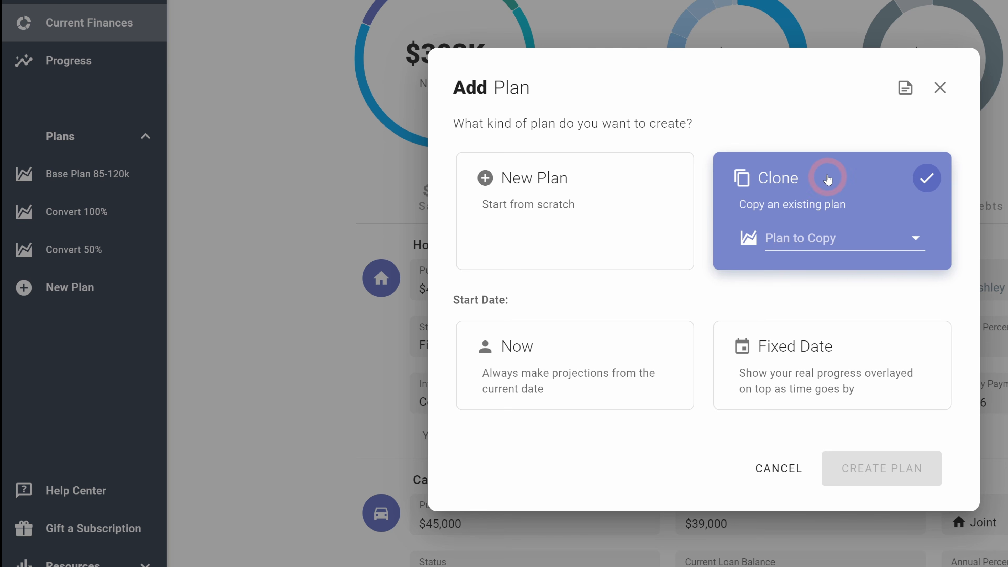
click(839, 237)
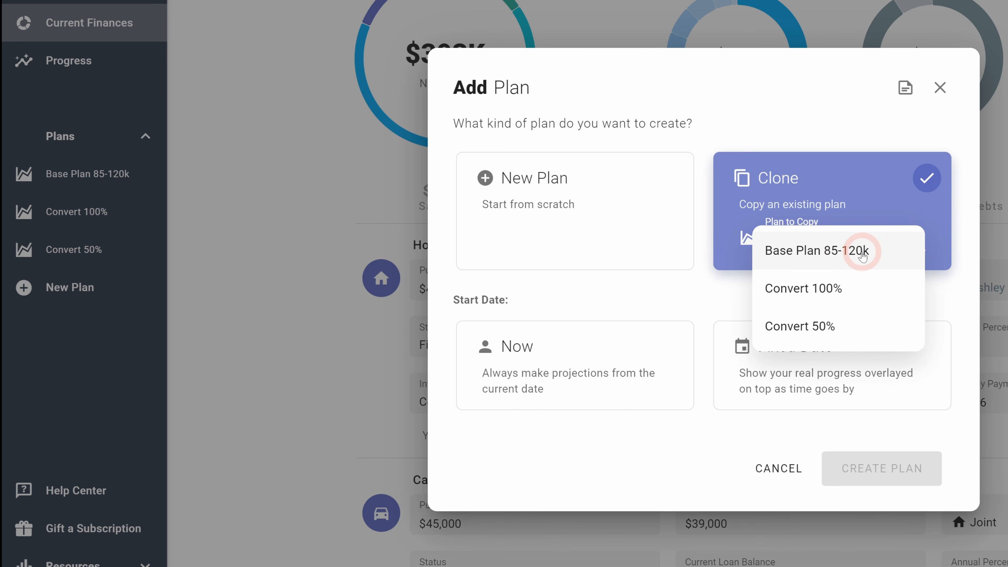
click(862, 254)
click(848, 364)
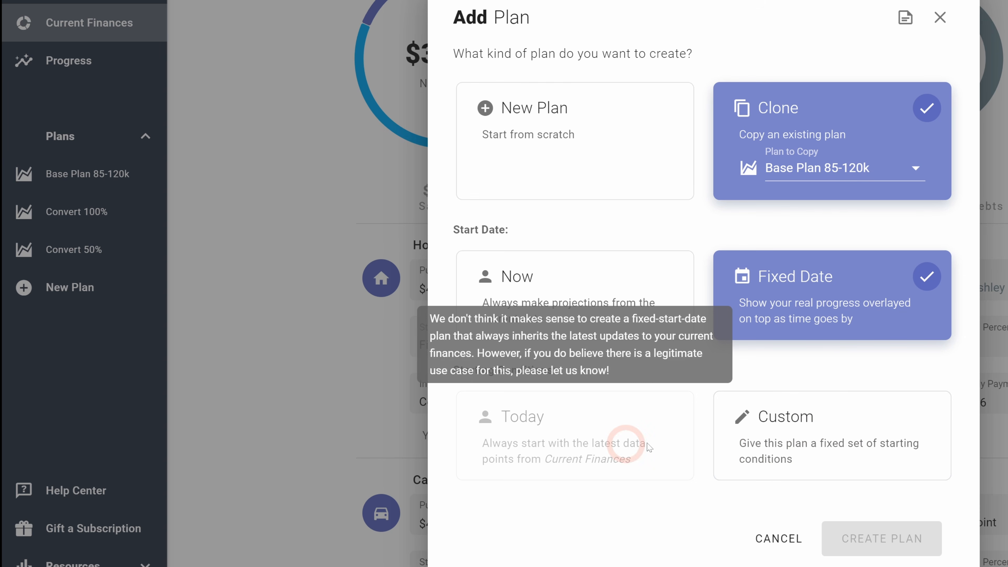
click(847, 439)
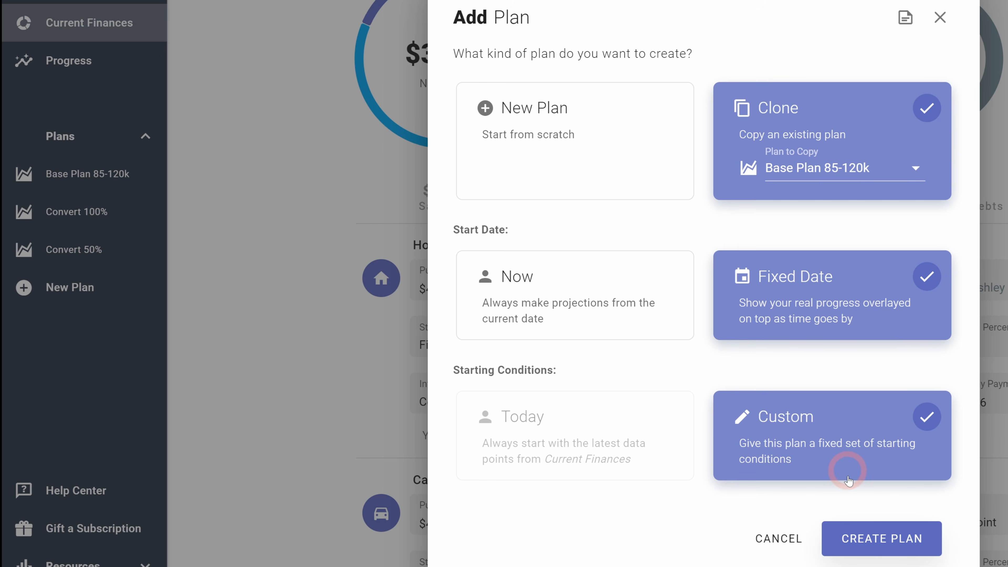
click(874, 550)
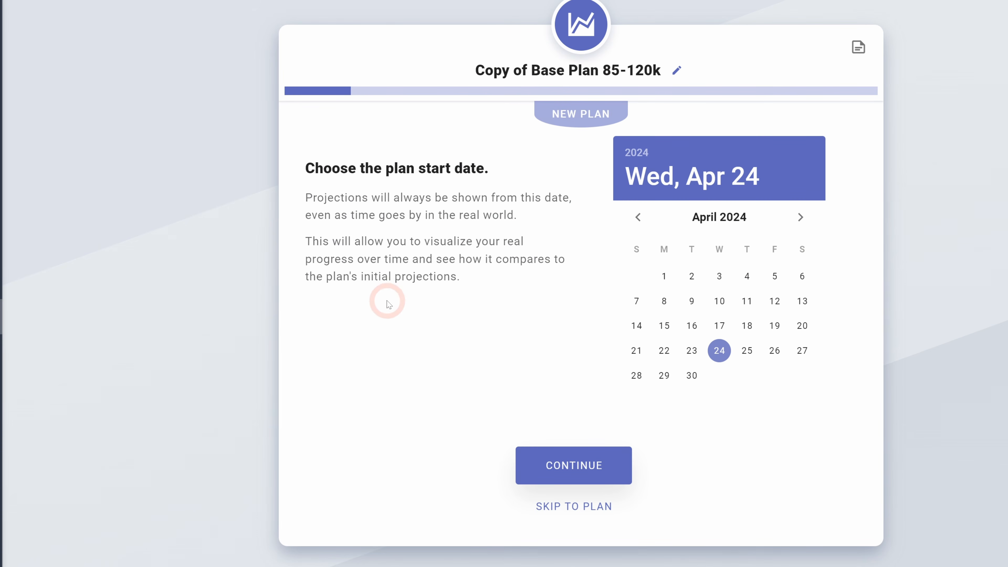
Step: Set the plan start date to January 1, 2023 and continue
click(638, 217)
click(726, 218)
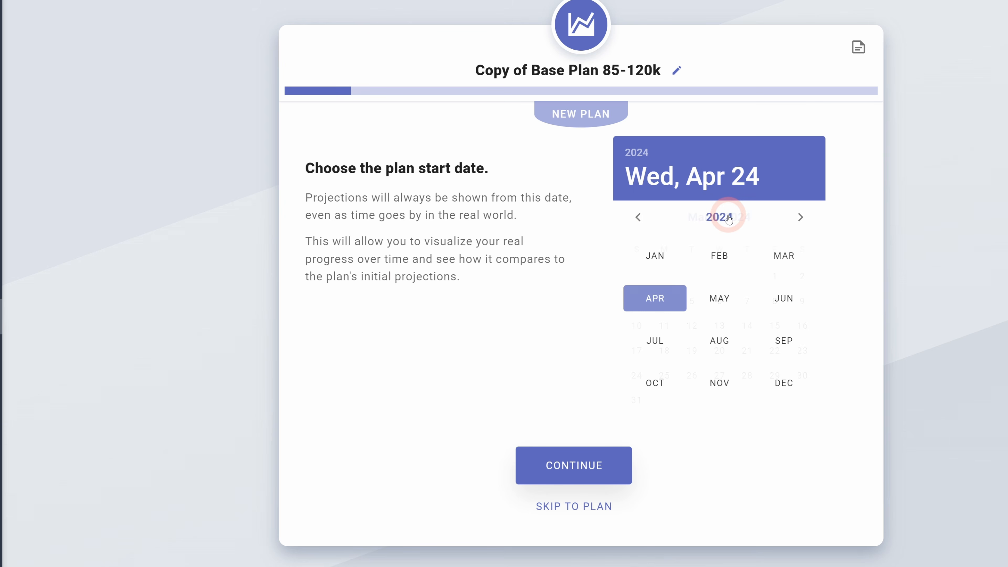
click(638, 218)
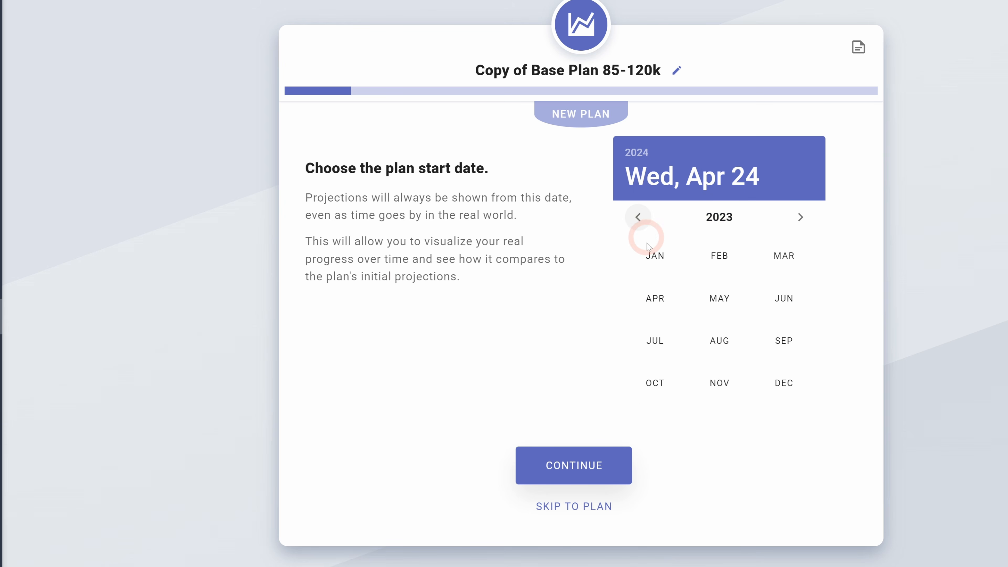
click(656, 254)
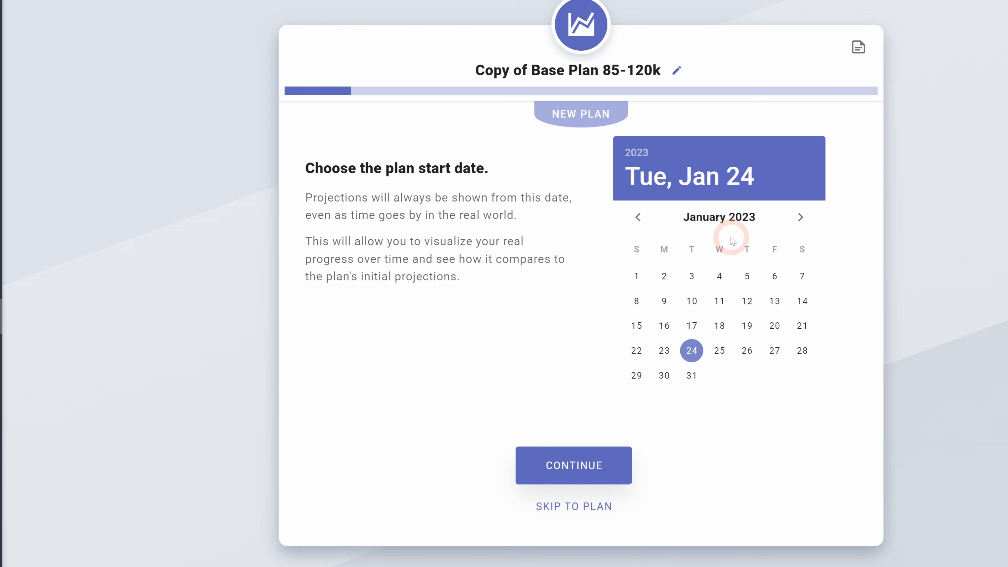
click(635, 278)
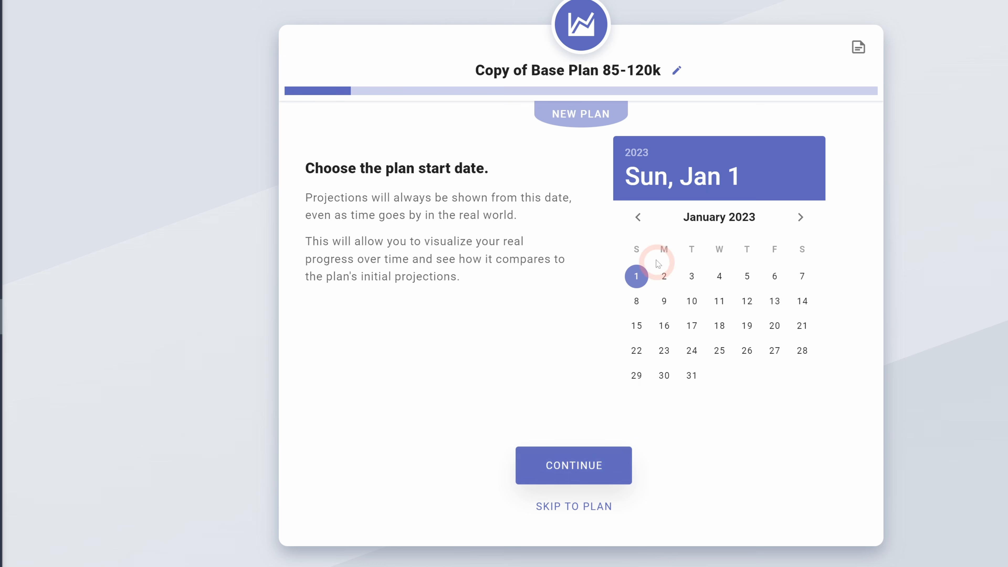
click(573, 465)
Step: Set the House's current value to $395,000 in the plan's starting conditions
scroll(397, 226, down, 4)
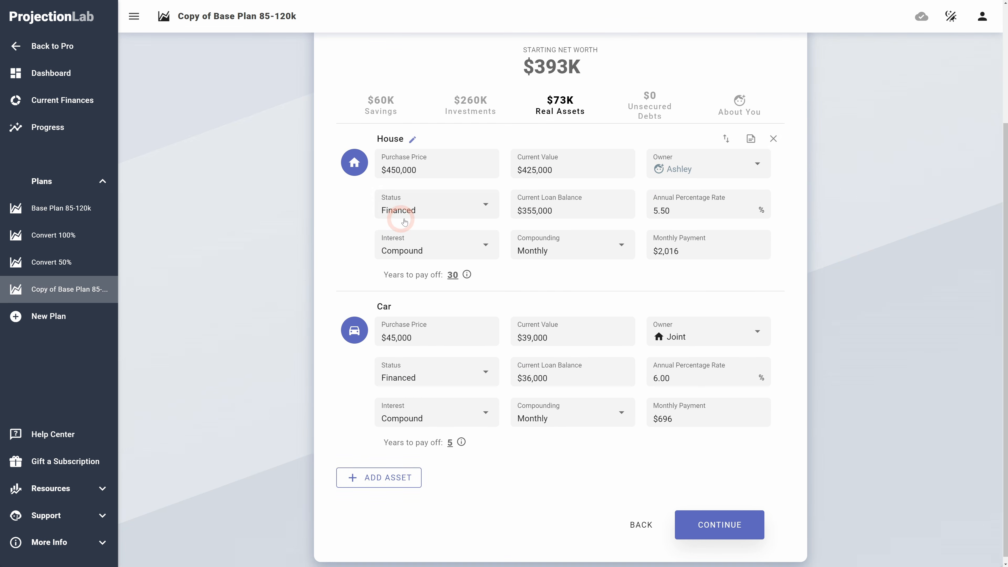
scroll(405, 221, up, 4)
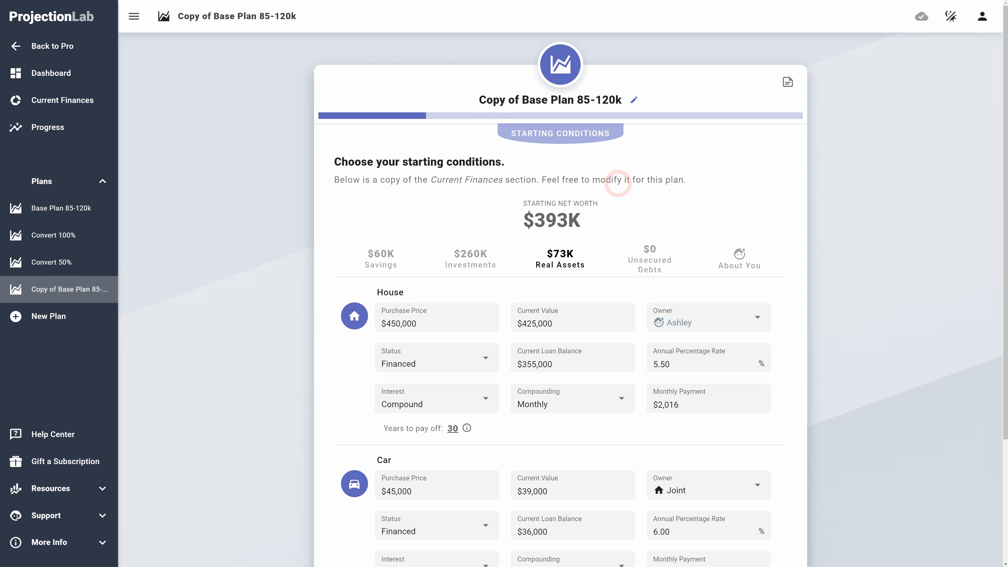
scroll(512, 201, down, 2)
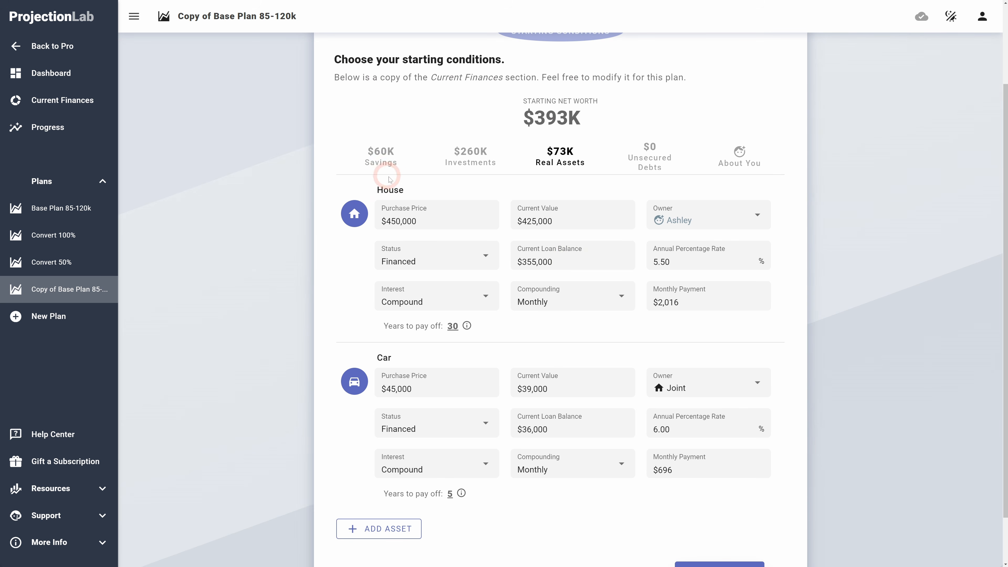
click(579, 221)
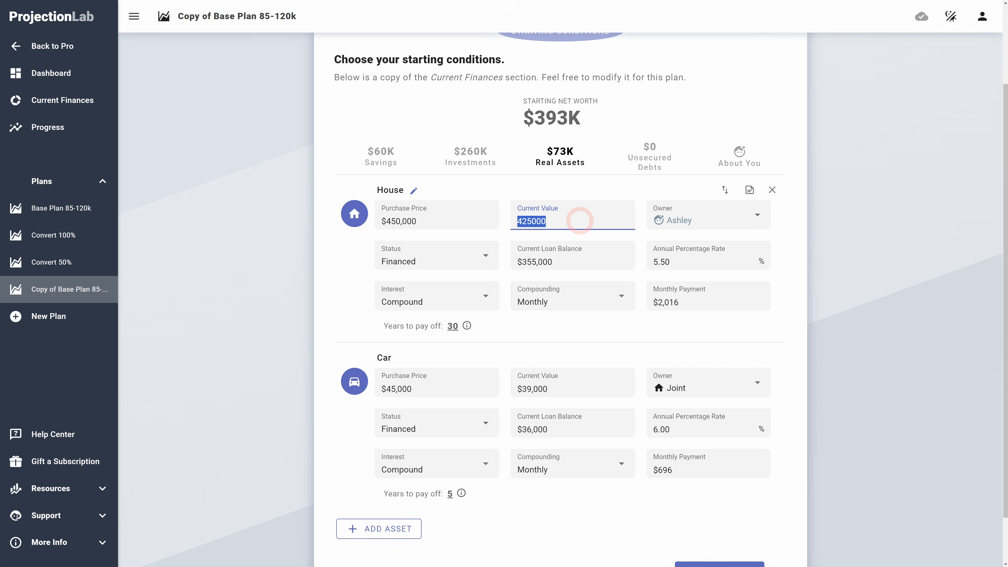
text(395,)
Step: Set the Emergency Fund savings balance to $35,000
click(381, 157)
click(441, 320)
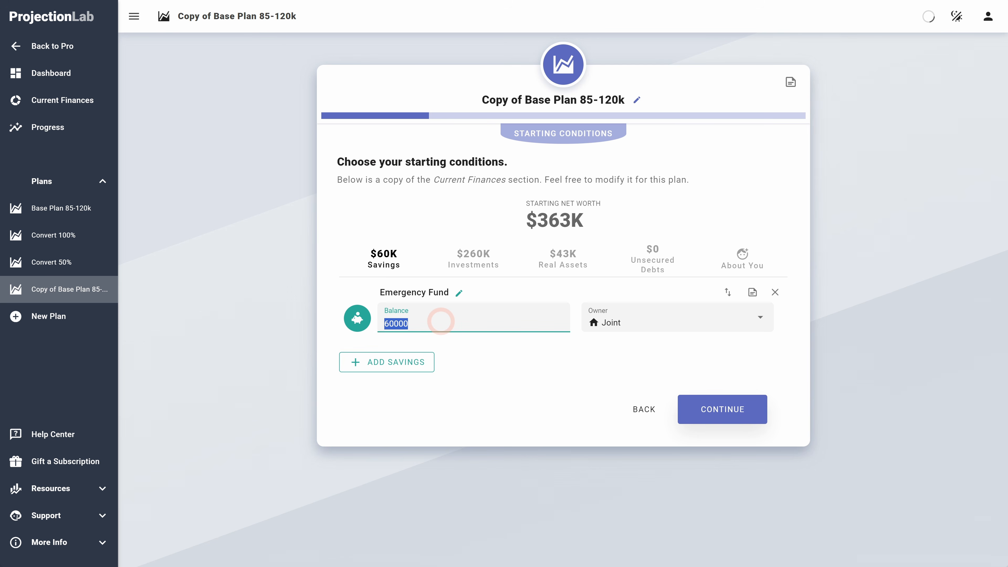
text(35000)
Step: Set the Taxable Investments - Ashley balance to $60,000
click(471, 253)
scroll(452, 286, down, 3)
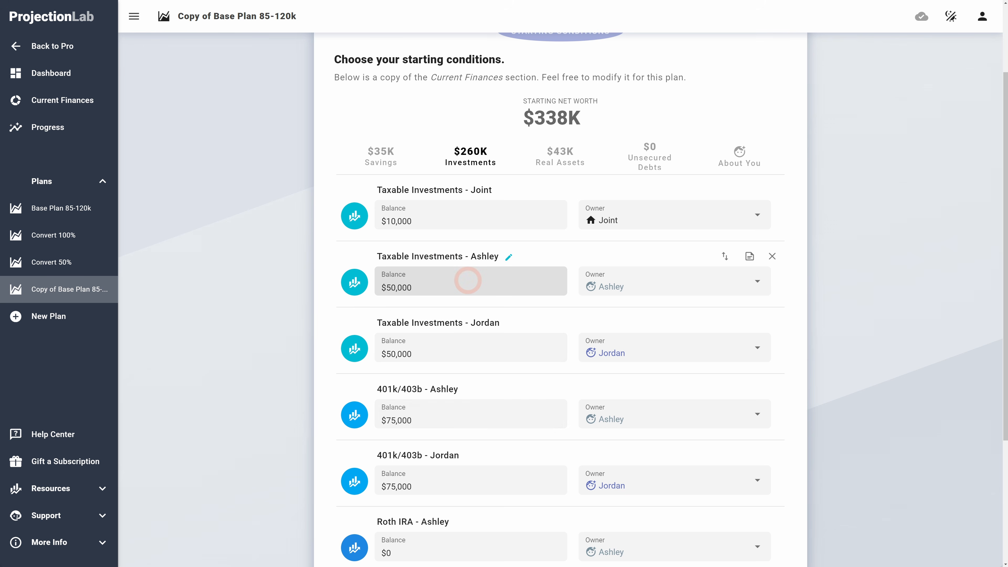
click(451, 284)
text(6)
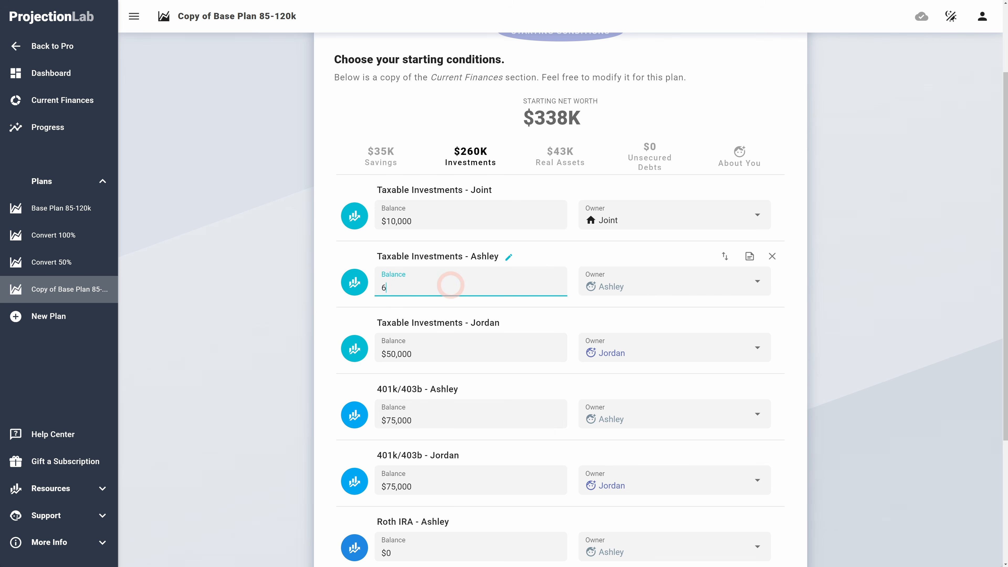
text(0,000)
Step: Set the Taxable Investments - Jordan balance to $30,000
click(329, 307)
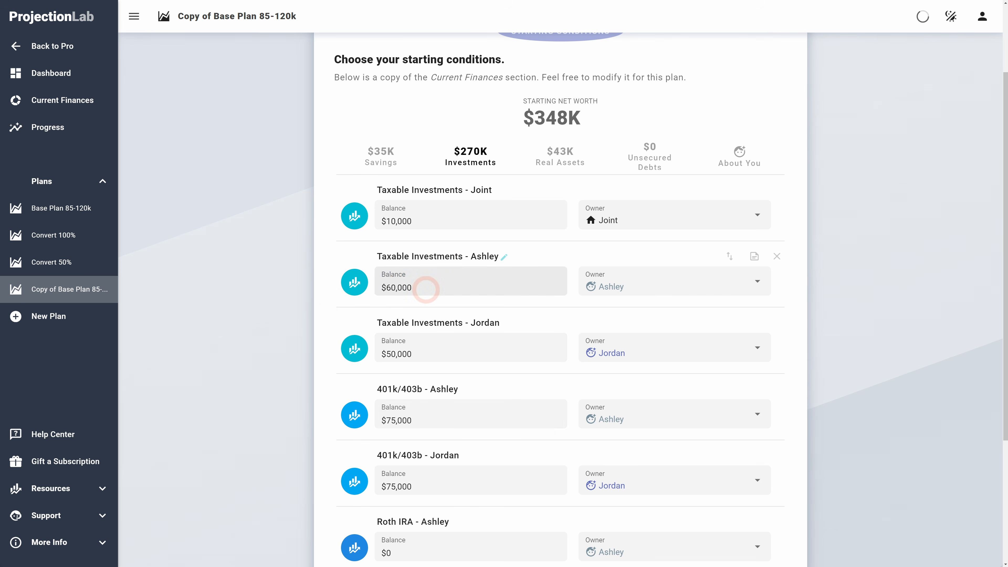
click(439, 350)
text(3)
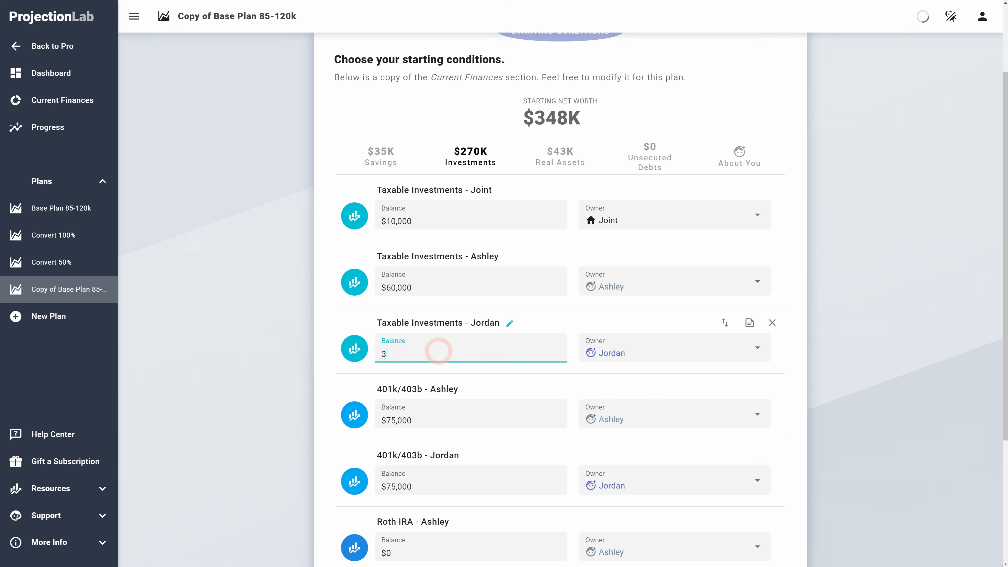
text(0,00000)
Step: Set the 401k/403b - Jordan balance to $50,000
triple_click(337, 360)
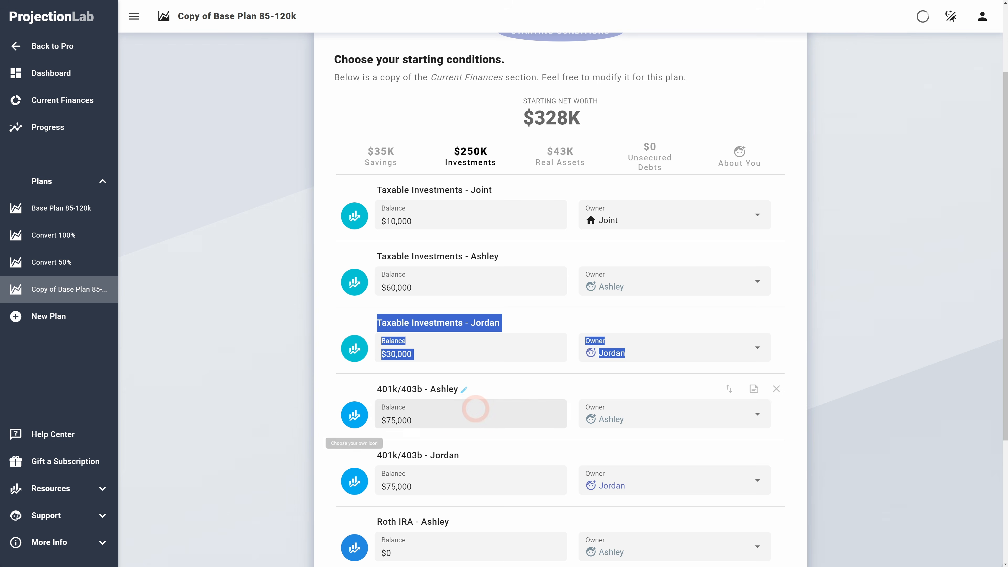
scroll(472, 407, down, 3)
click(472, 383)
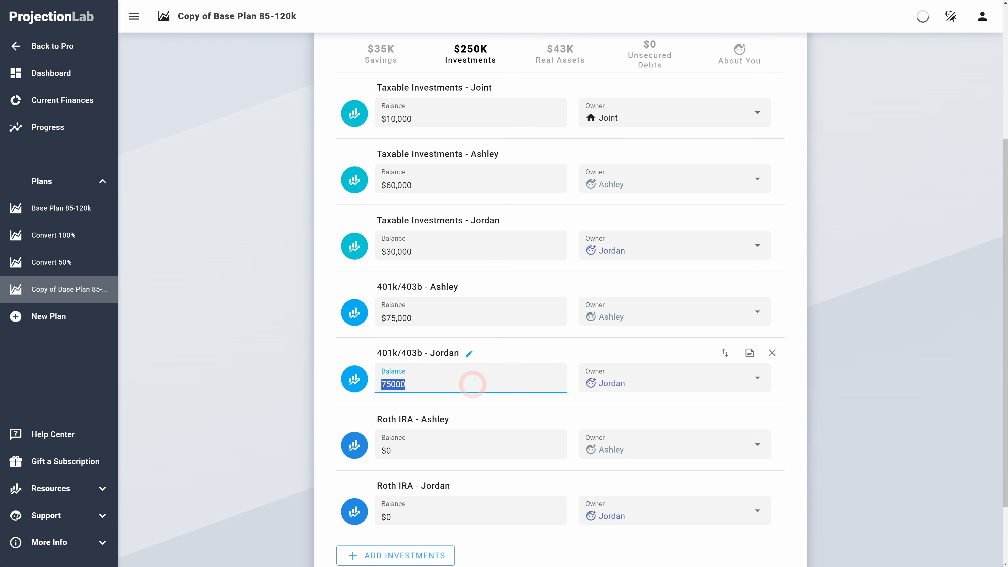
text(50000)
Step: Advance through the starting conditions, milestones, assumptions and income pages without changes
scroll(645, 429, down, 3)
click(719, 520)
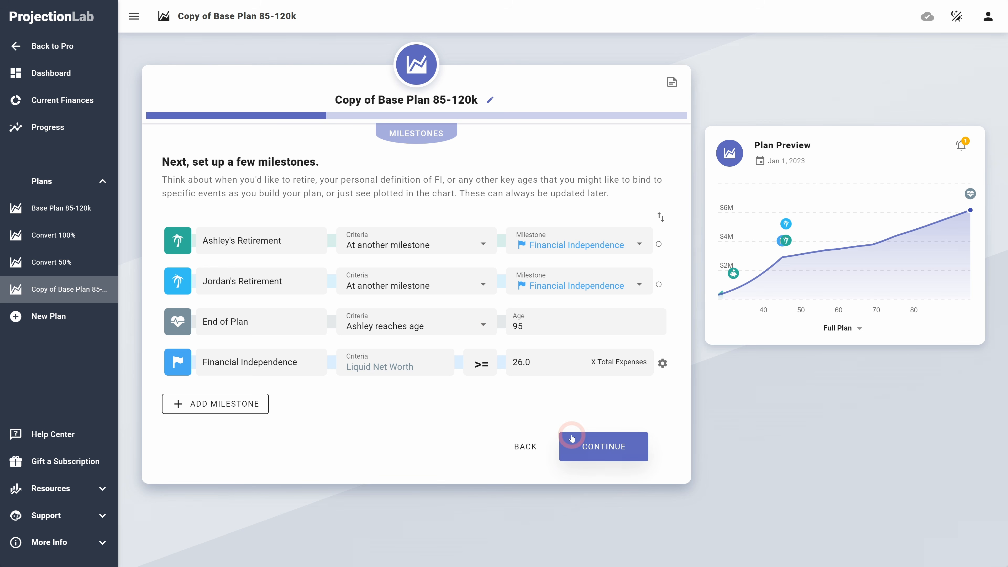
click(631, 447)
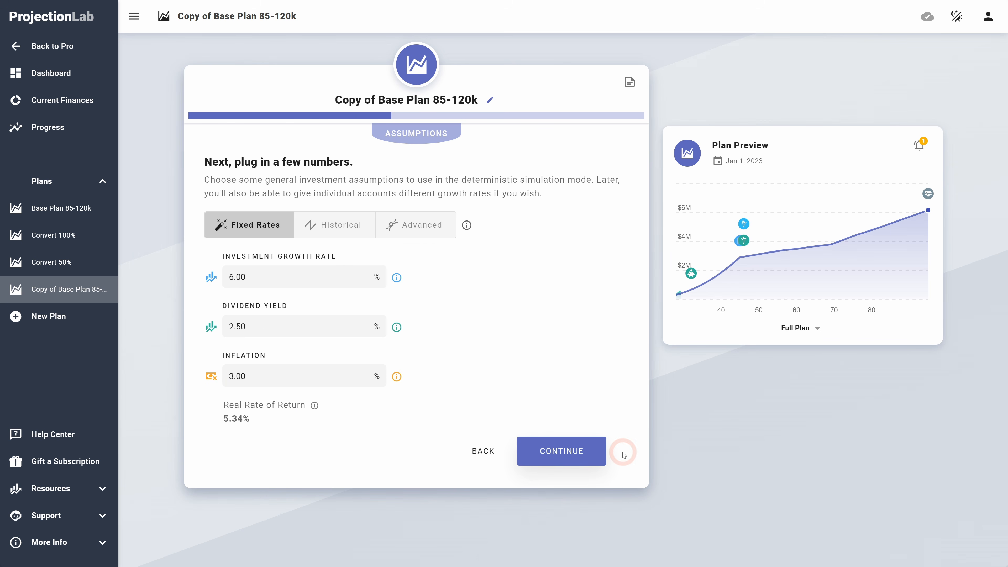
click(574, 450)
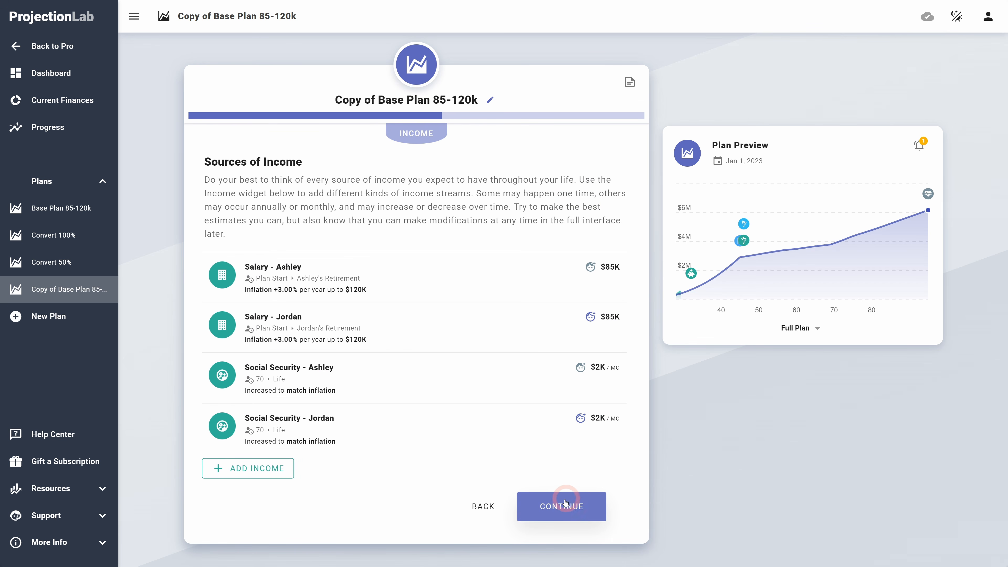
click(565, 502)
Step: Continue past the priorities, expenses and real assets pages to the tax calculations page
scroll(536, 369, down, 4)
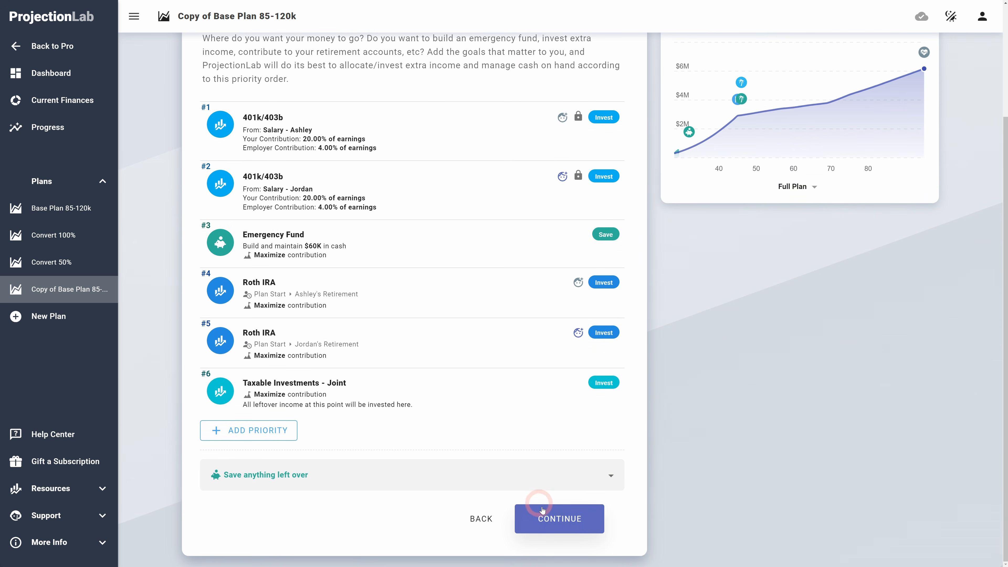
click(542, 509)
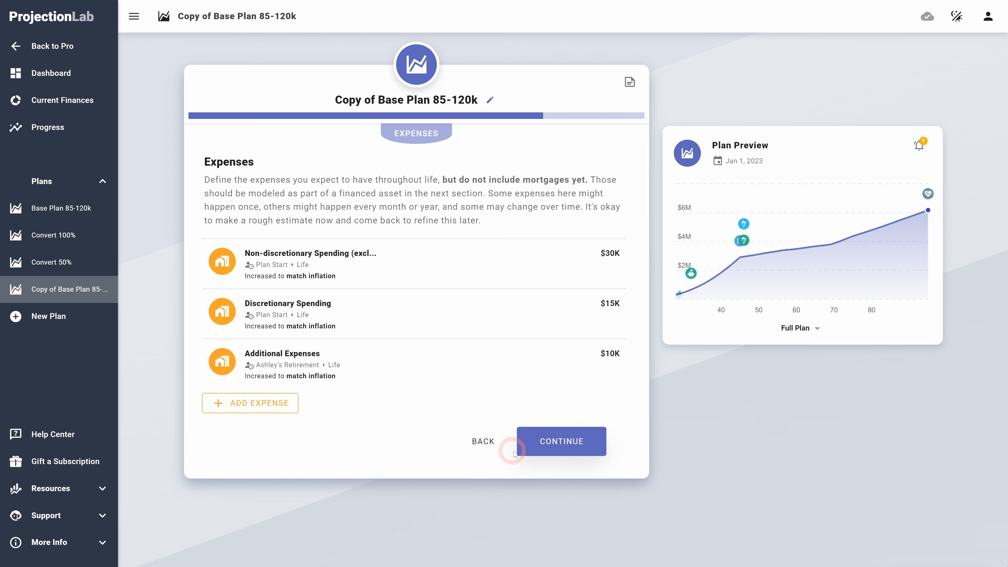
click(574, 444)
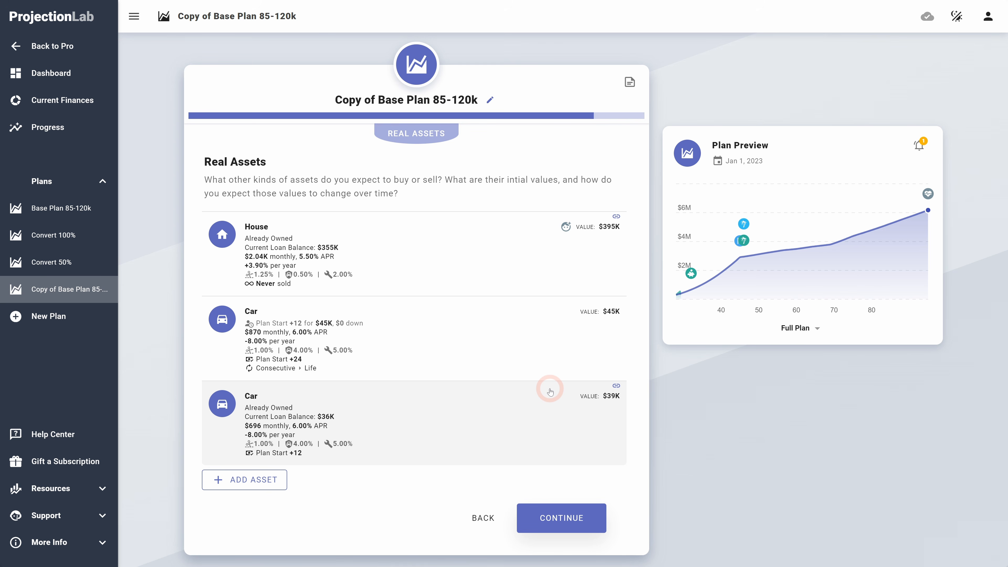
click(575, 519)
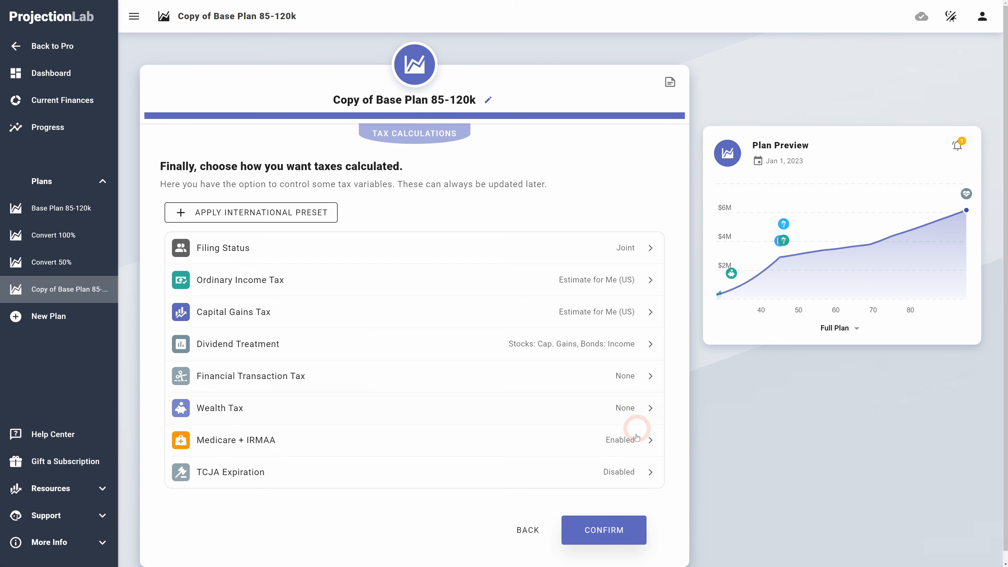
Step: Rename the plan to Fixed-date Base Plan 85-120k and confirm the tax settings to finish creating it
click(624, 532)
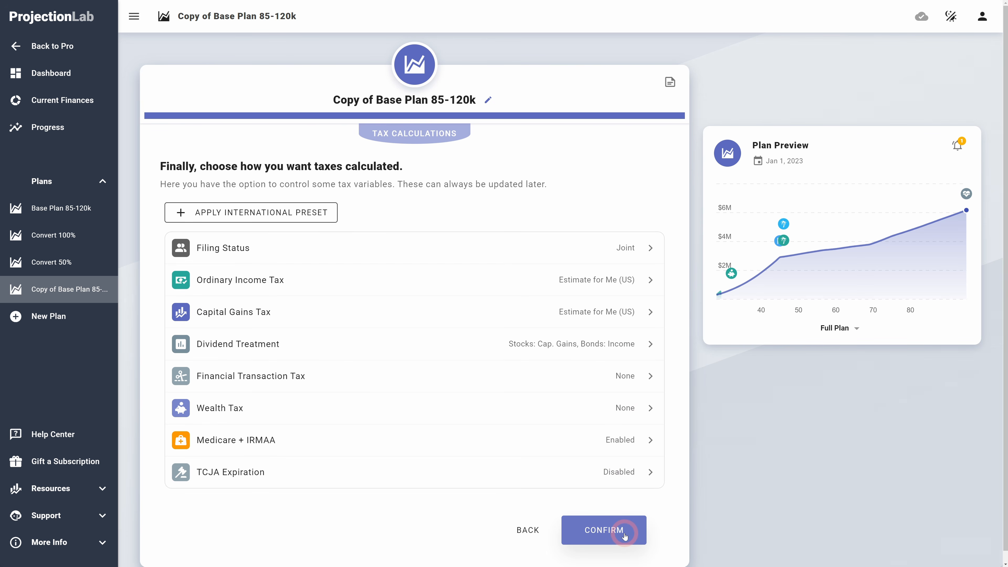
click(488, 101)
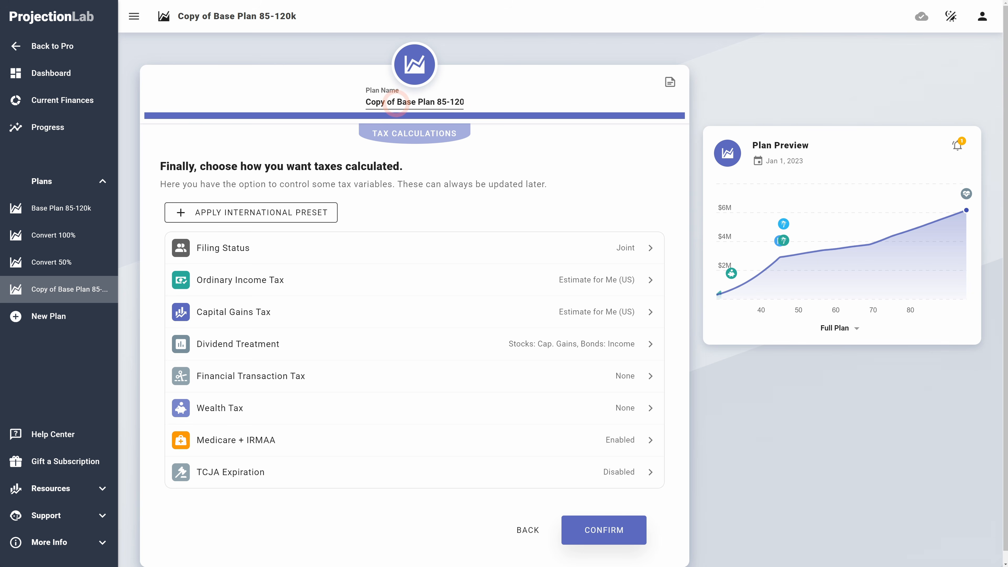
drag(395, 103, 342, 104)
text(Fixed-dat)
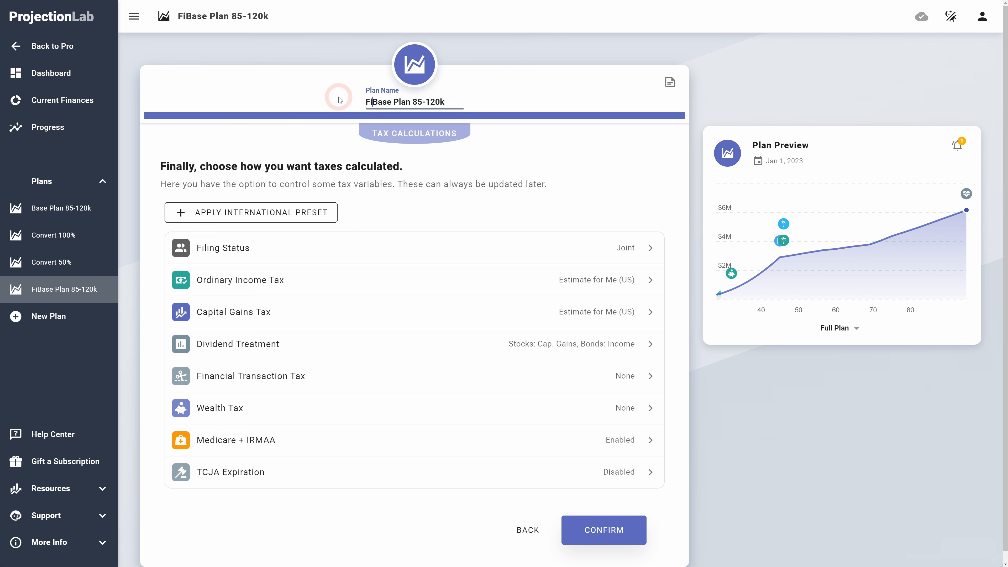
text(e)
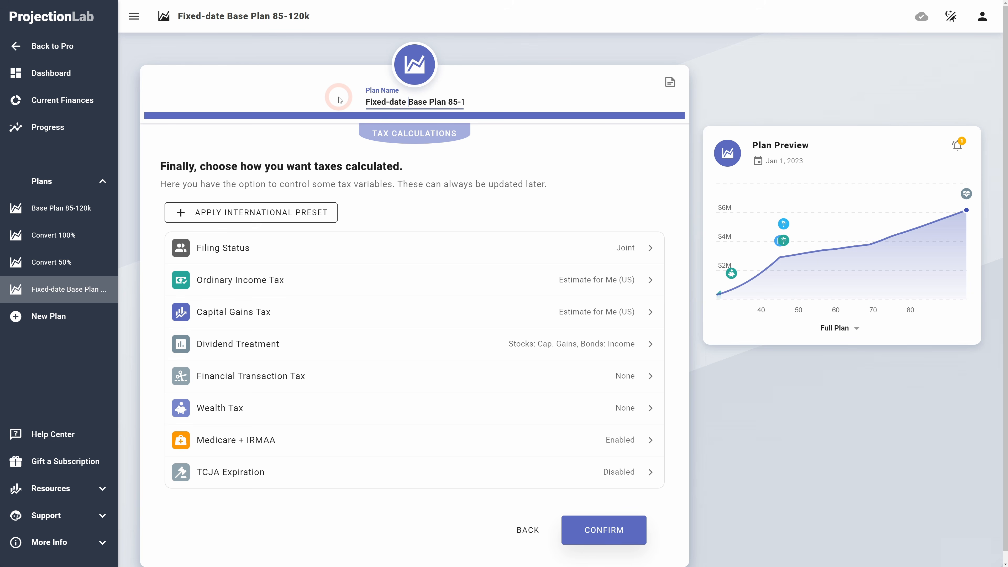
click(597, 530)
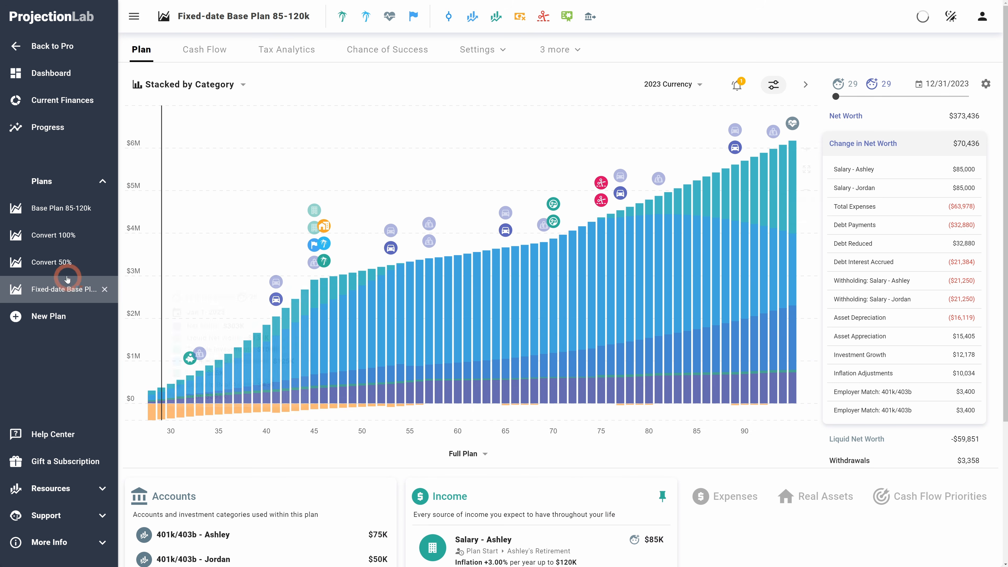
Step: Open the new plan and switch its chart to Net Worth + Progress over the Next 5 Years
click(48, 293)
click(303, 390)
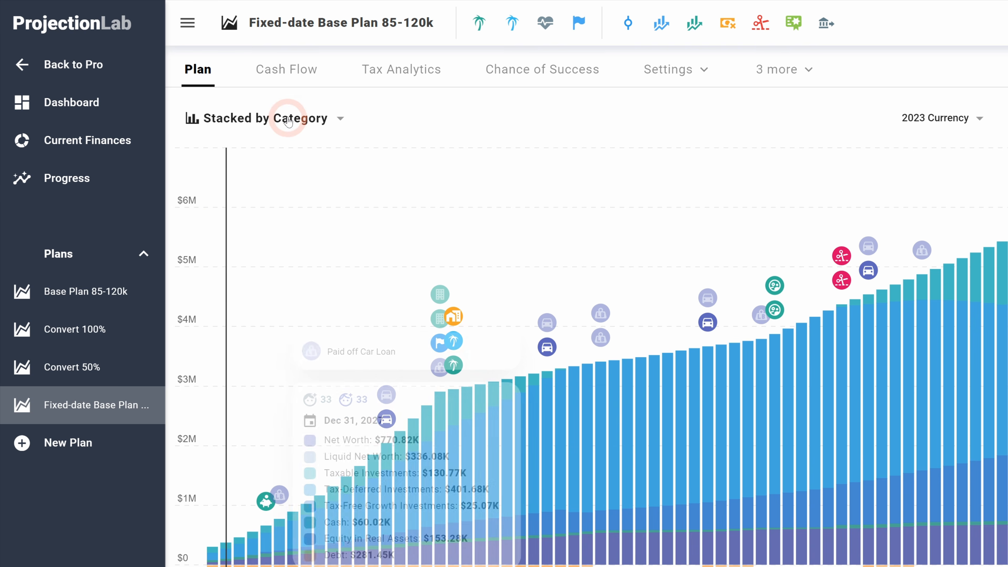
click(288, 121)
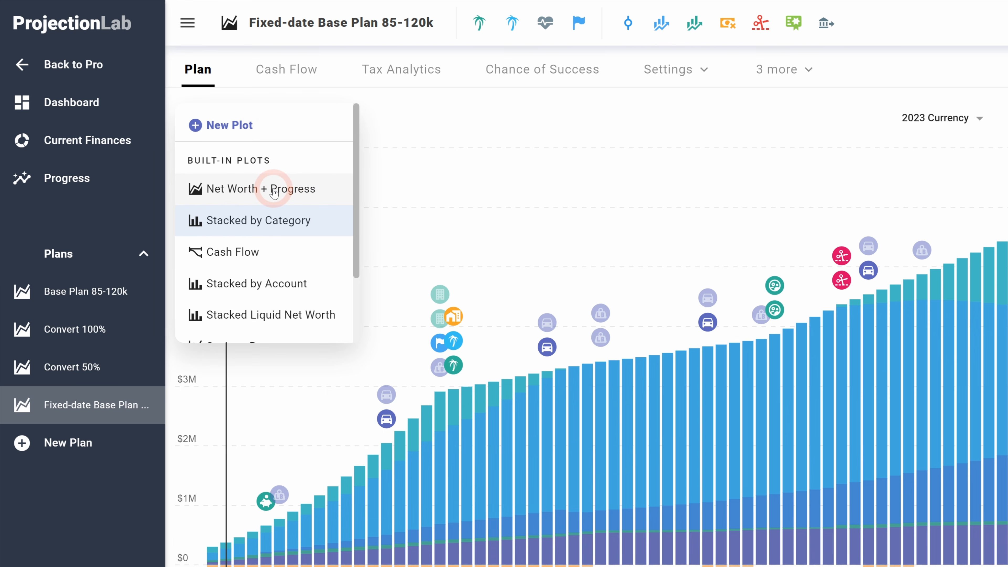
click(242, 190)
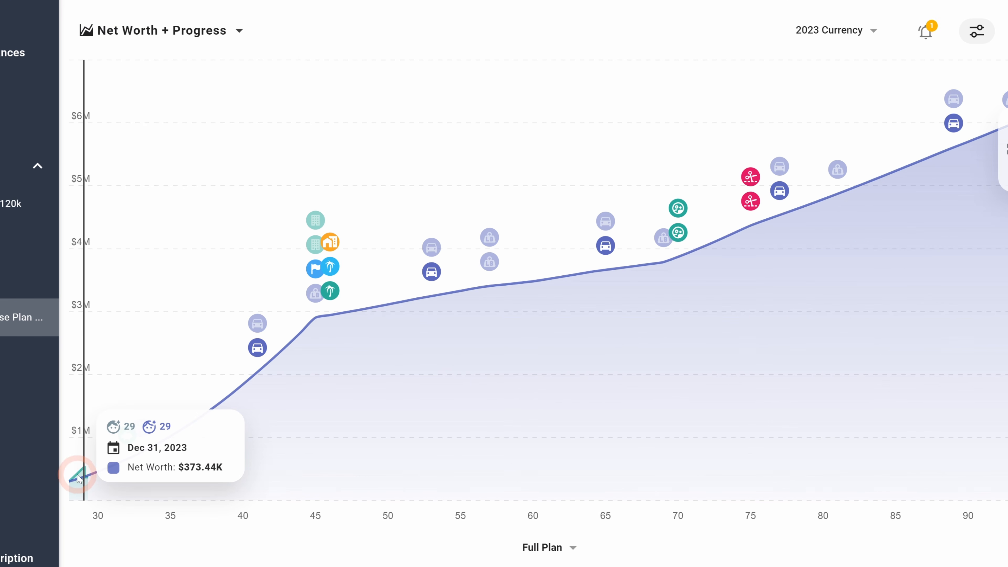
click(547, 547)
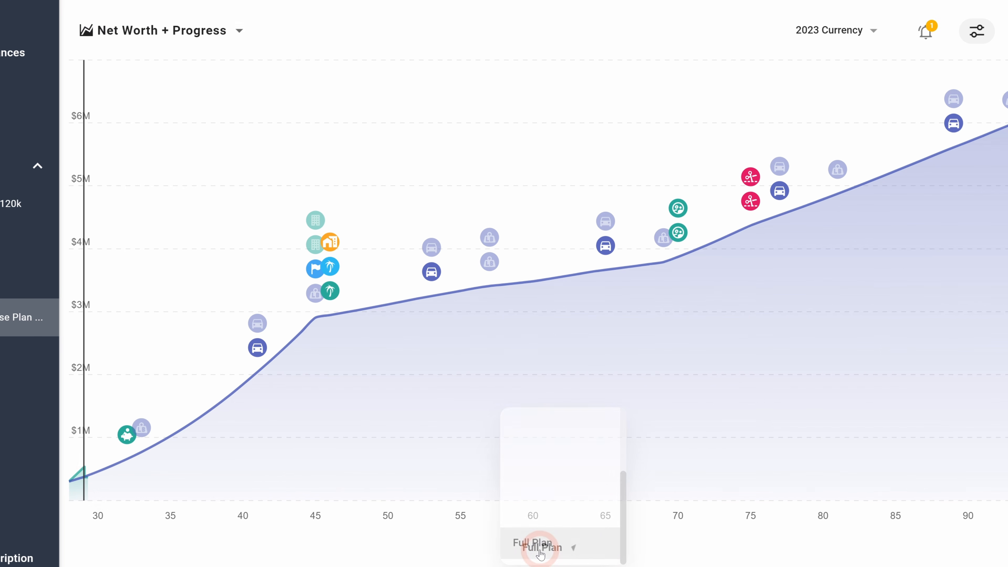
scroll(544, 460, up, 3)
click(548, 428)
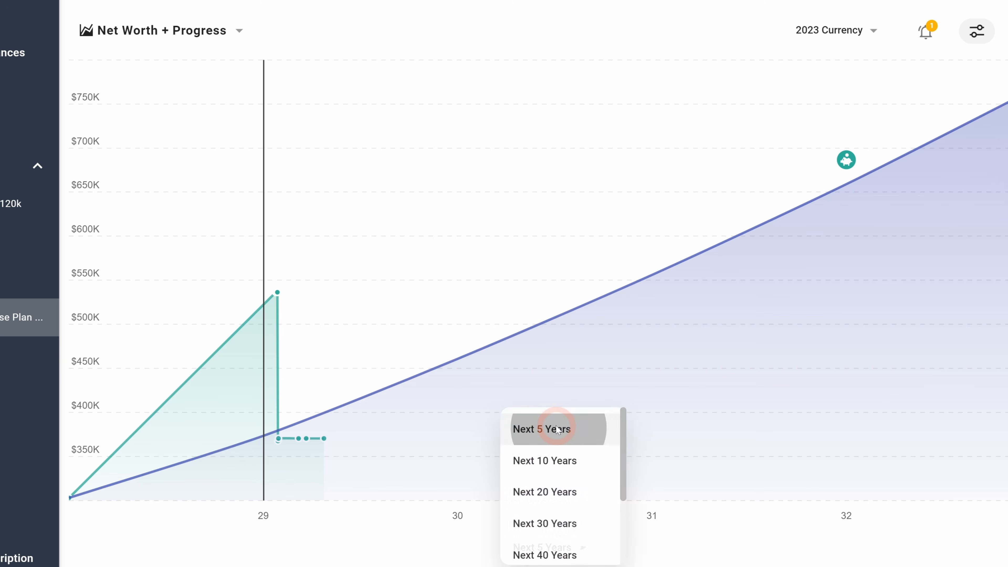
mouse_move(288, 299)
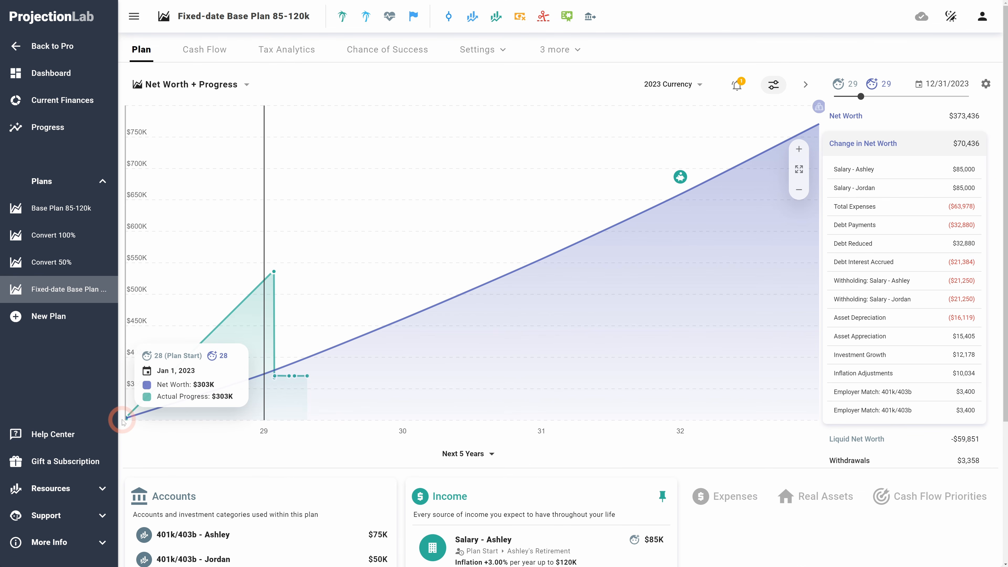
Step: Open the Progress page and examine the values of new and existing progress points without saving
click(45, 129)
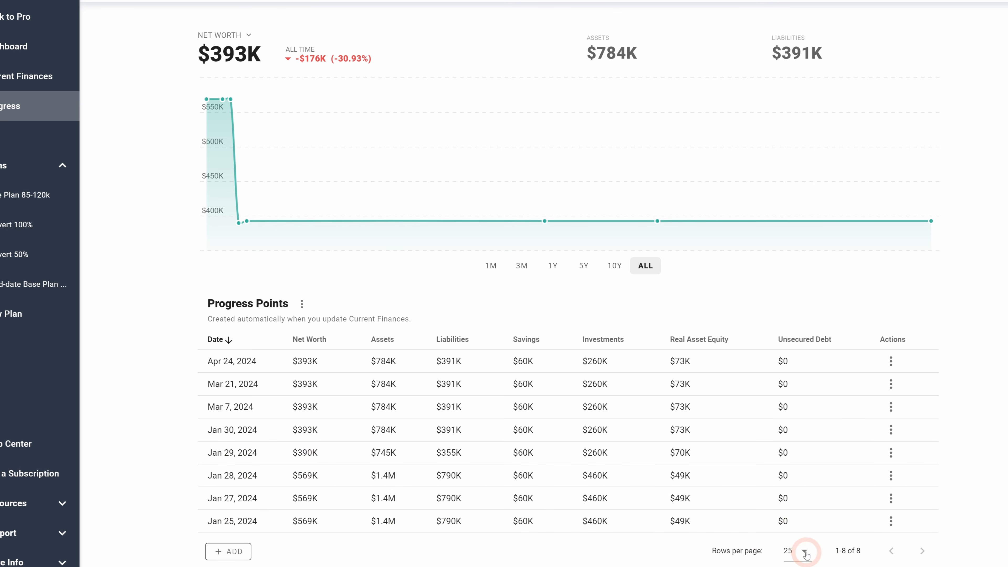
click(243, 558)
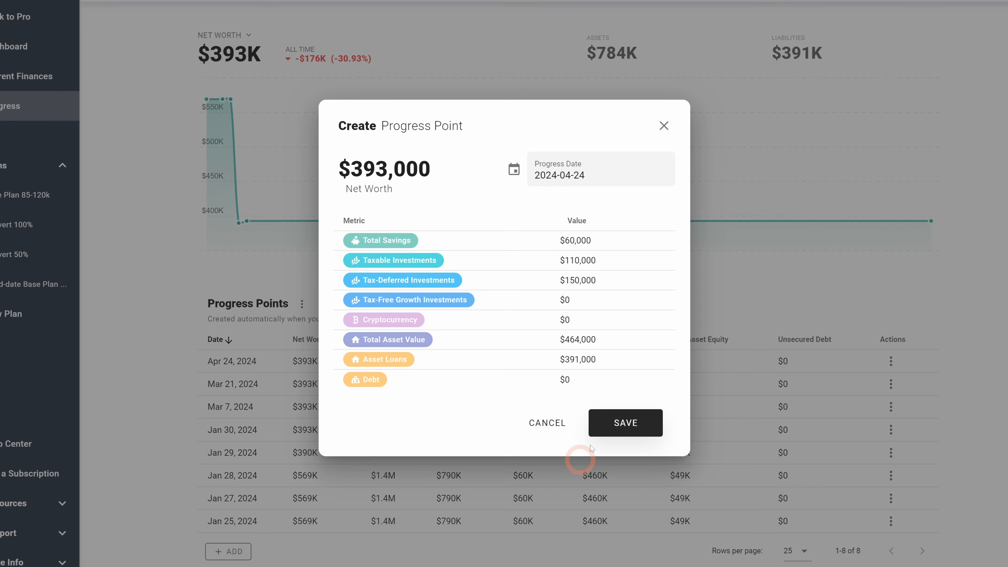
click(663, 126)
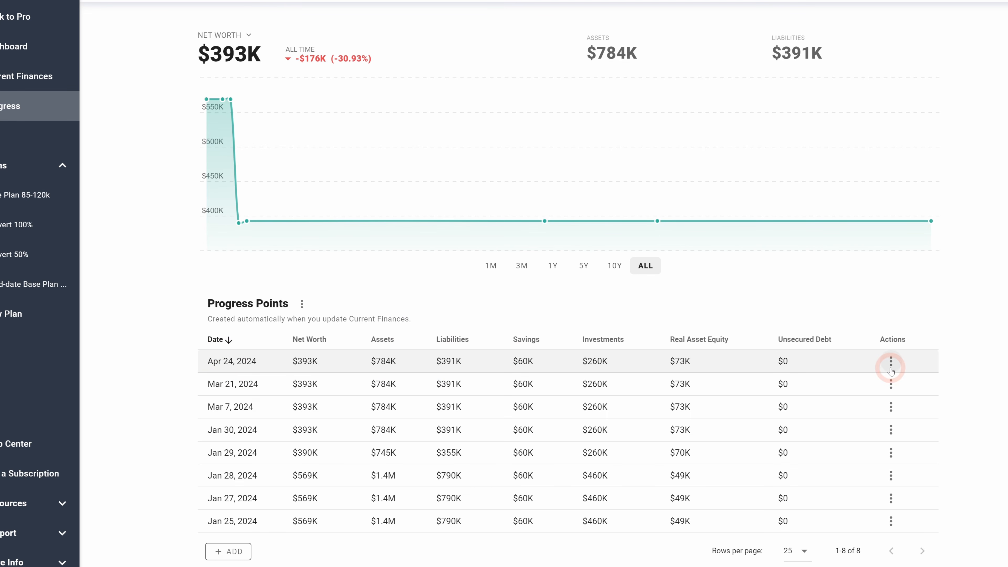
click(890, 385)
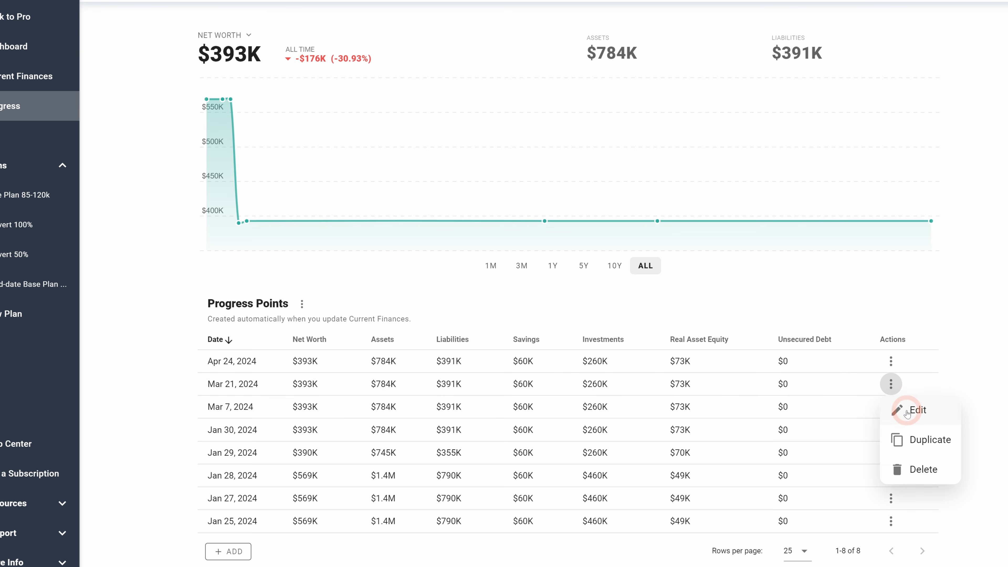
click(909, 410)
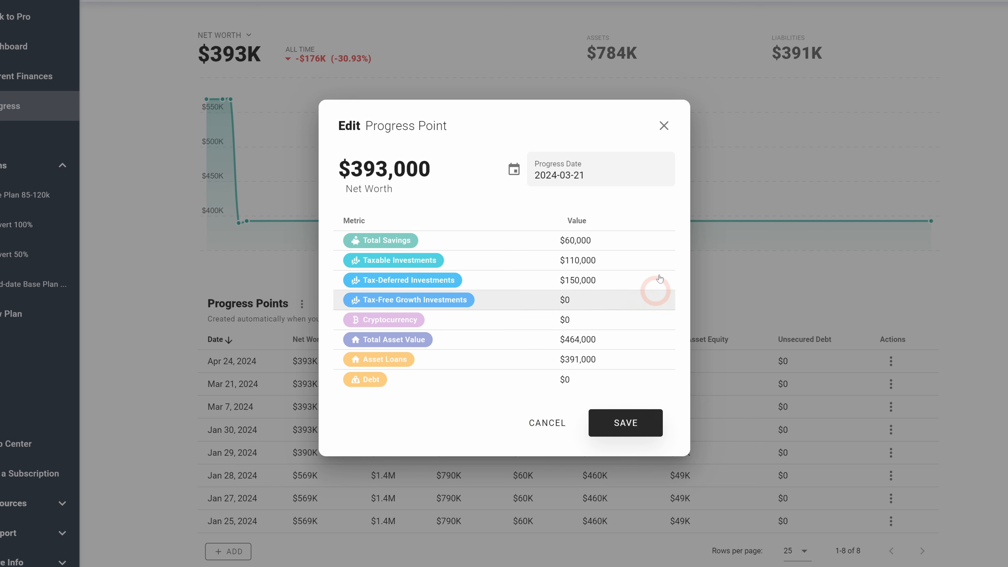
click(545, 421)
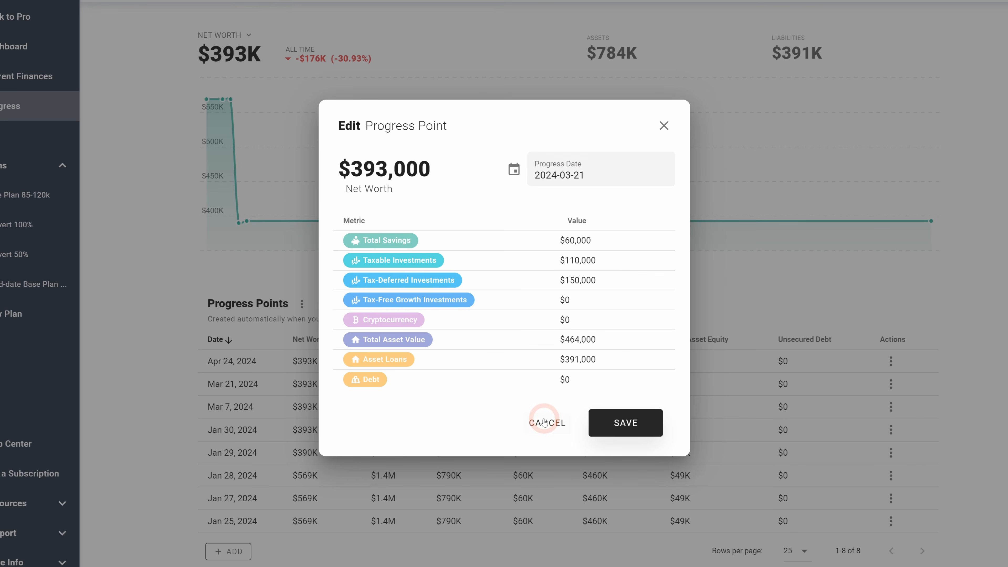
Step: Start a new progress point and set its progress date to July 1, 2023
click(230, 555)
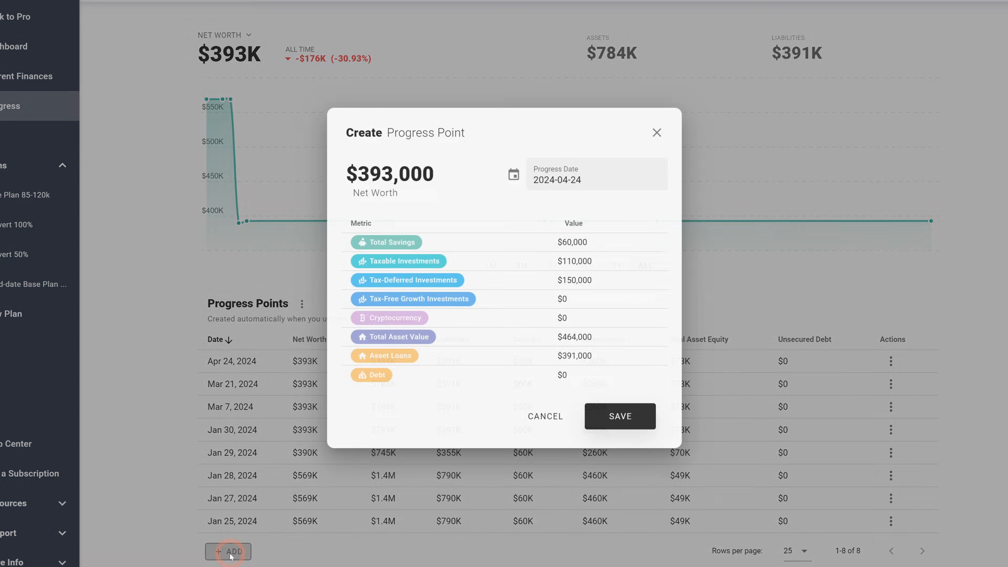
click(589, 174)
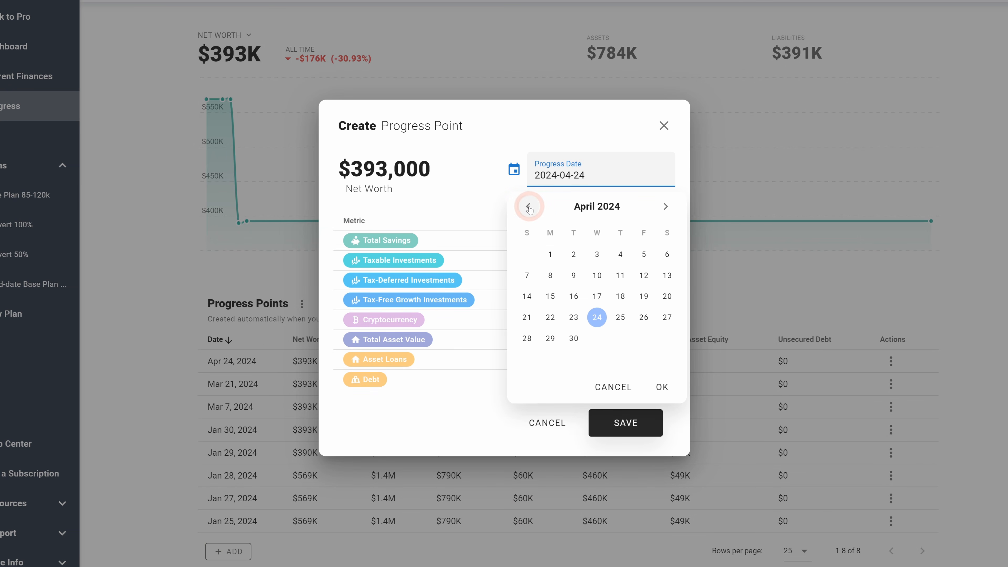
click(527, 206)
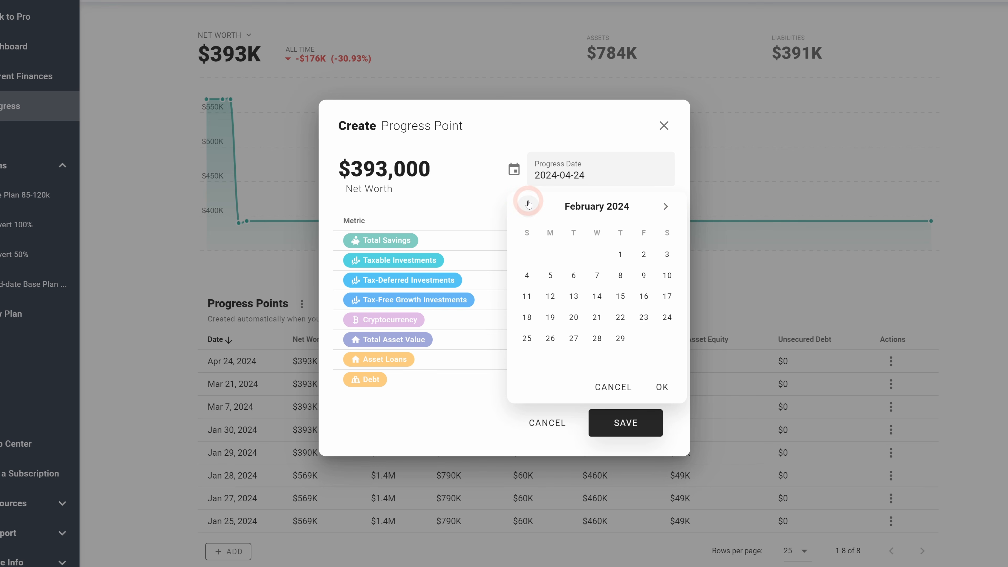
click(529, 206)
click(529, 207)
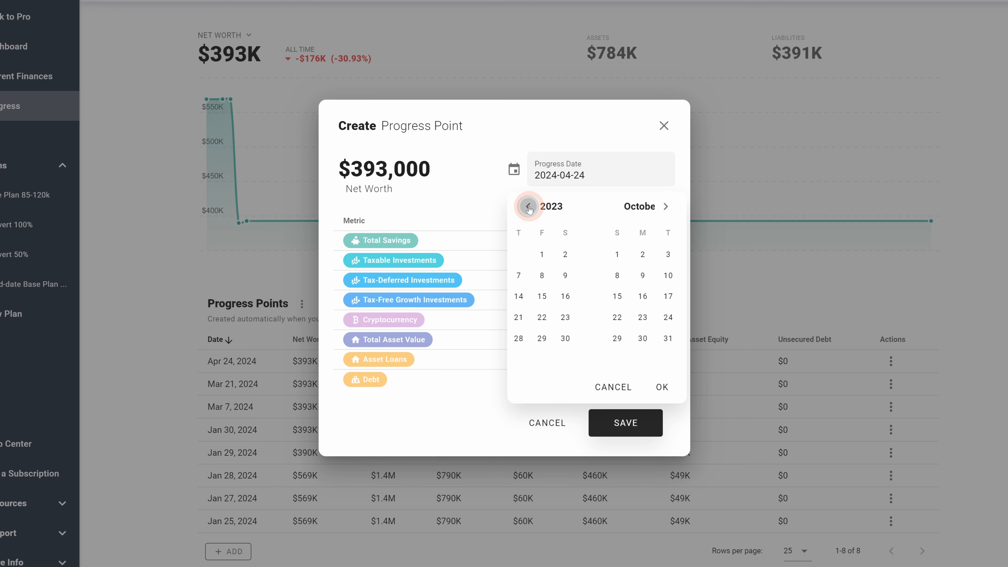
click(528, 207)
click(529, 206)
click(667, 254)
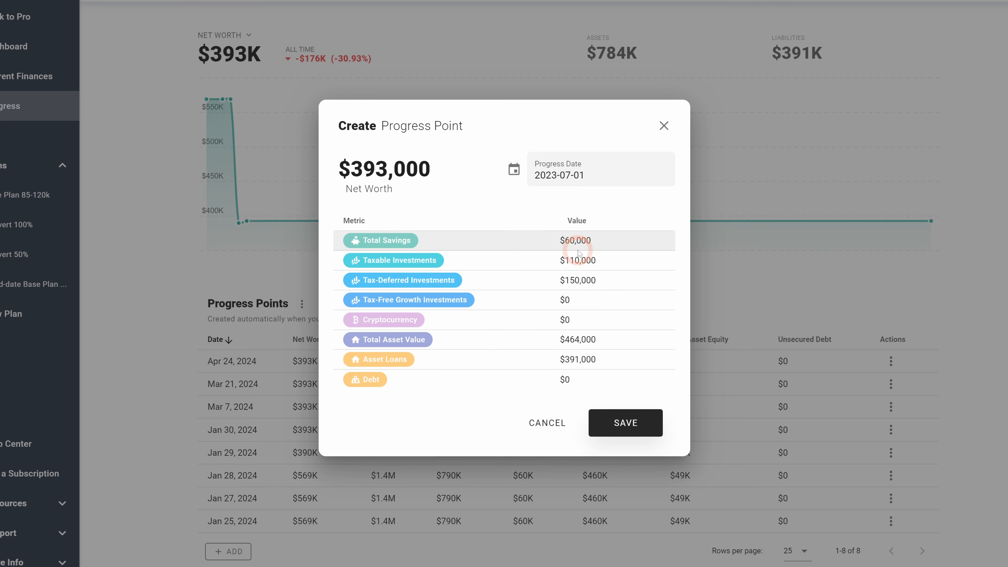
Step: Set the progress point's Tax-Deferred Investments to $125,000 and save the progress point
click(579, 281)
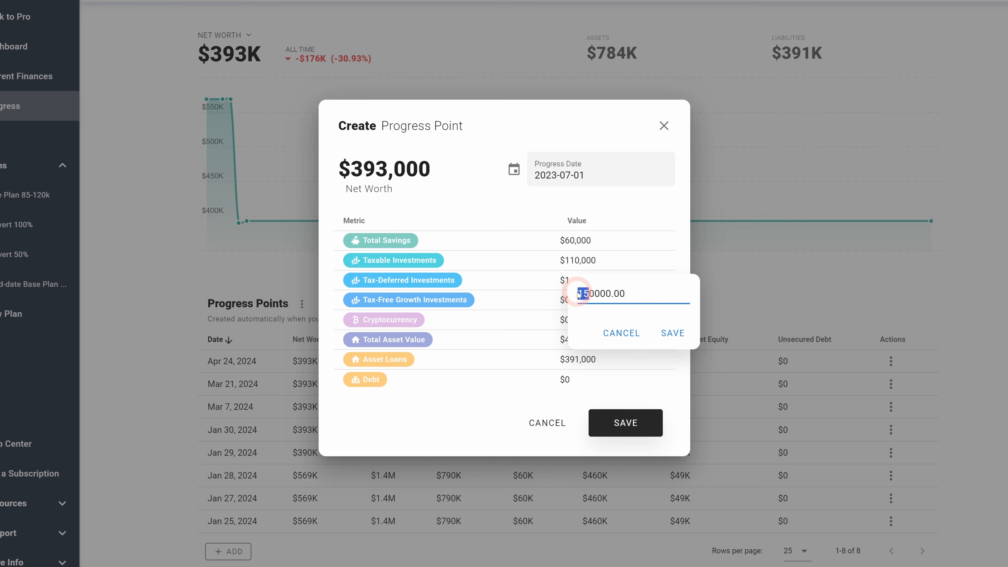
text(5)
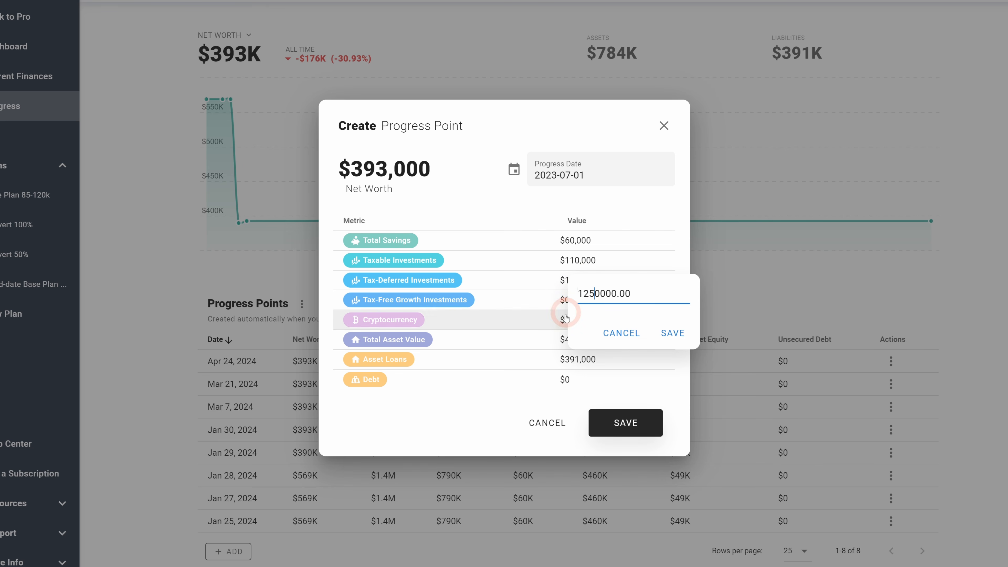
click(611, 296)
click(672, 332)
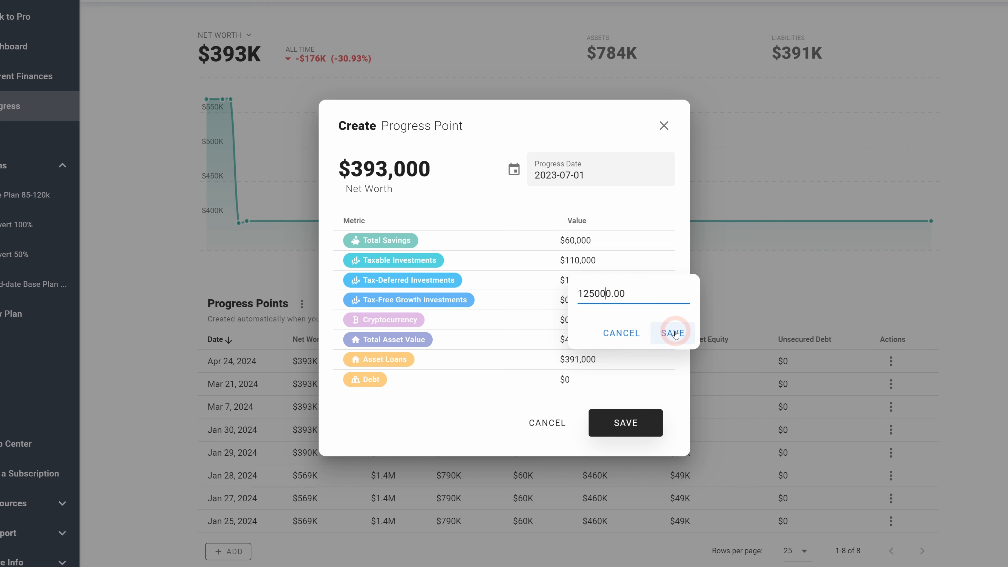
click(623, 423)
click(243, 554)
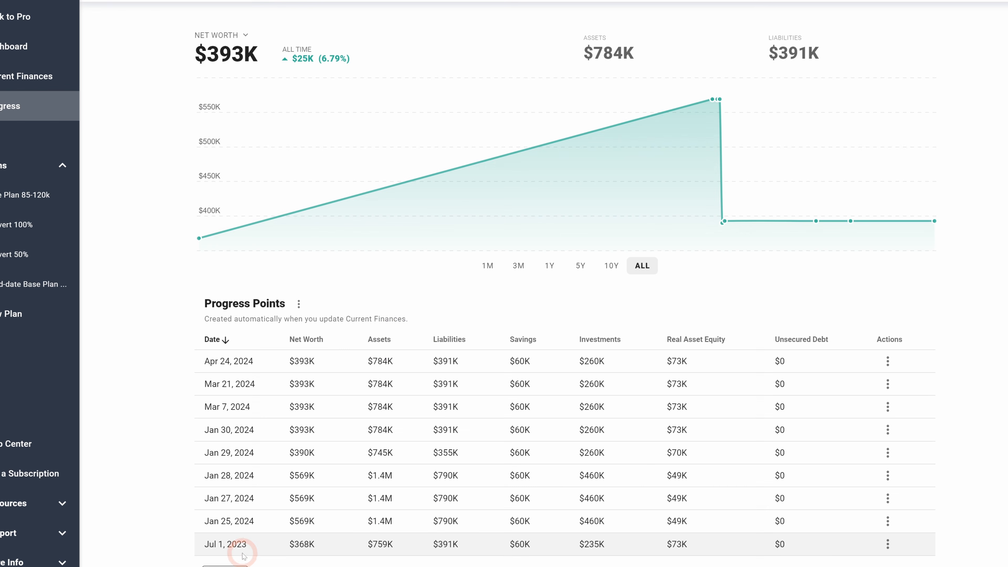
click(737, 559)
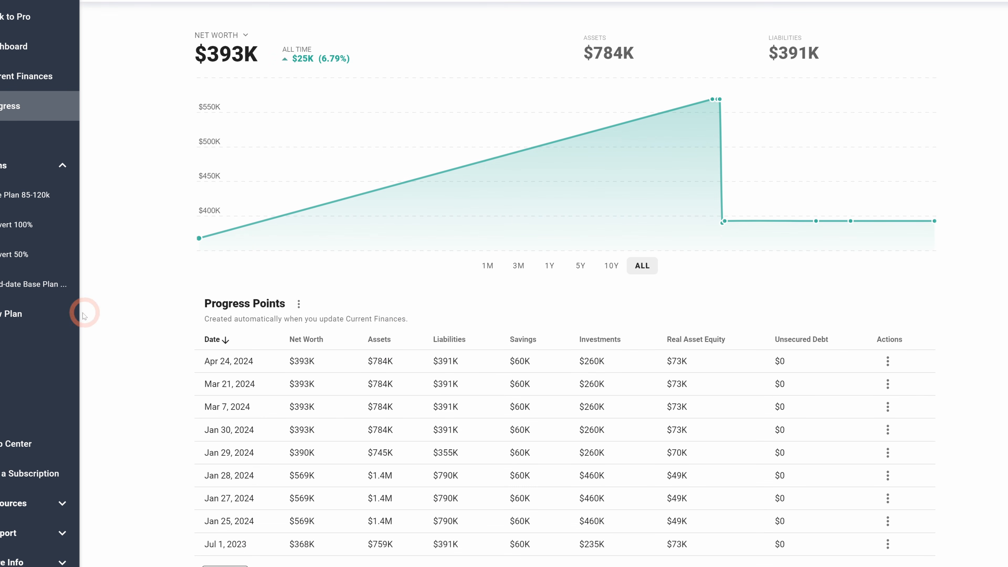
scroll(317, 298, down, 1)
scroll(355, 297, up, 1)
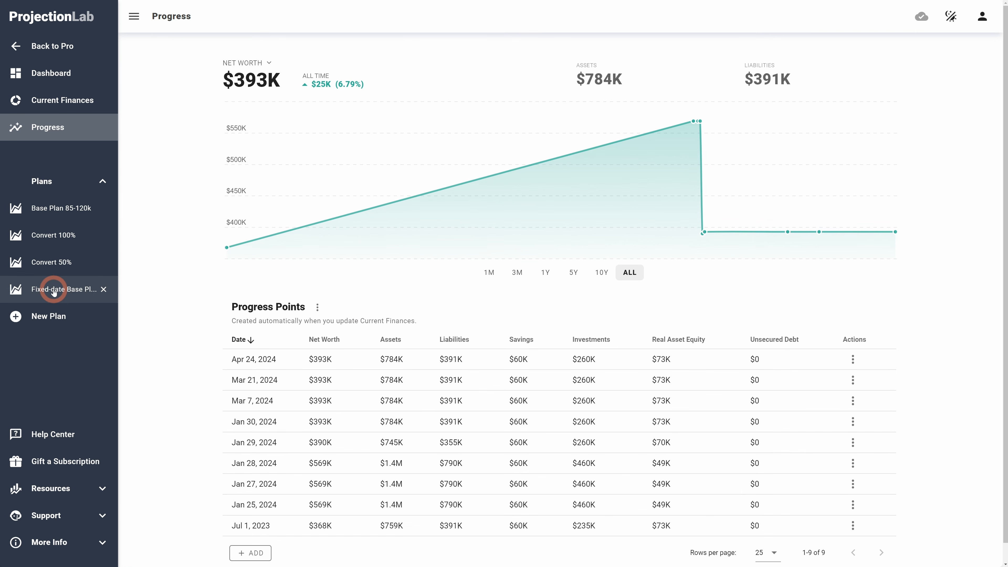
Step: Return to the fixed-date plan and check the chart's currency options, keeping 2023 Currency
click(55, 293)
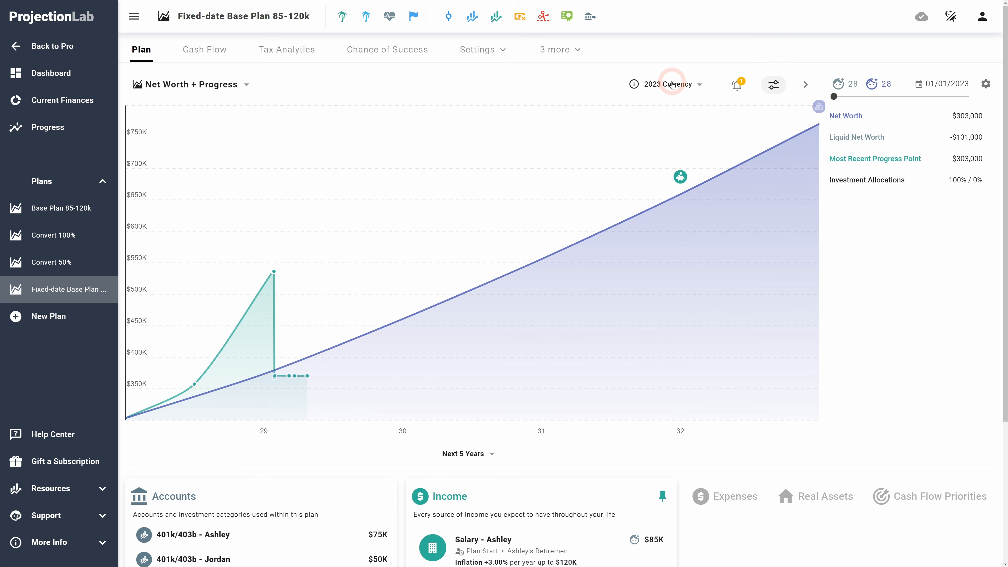
click(672, 84)
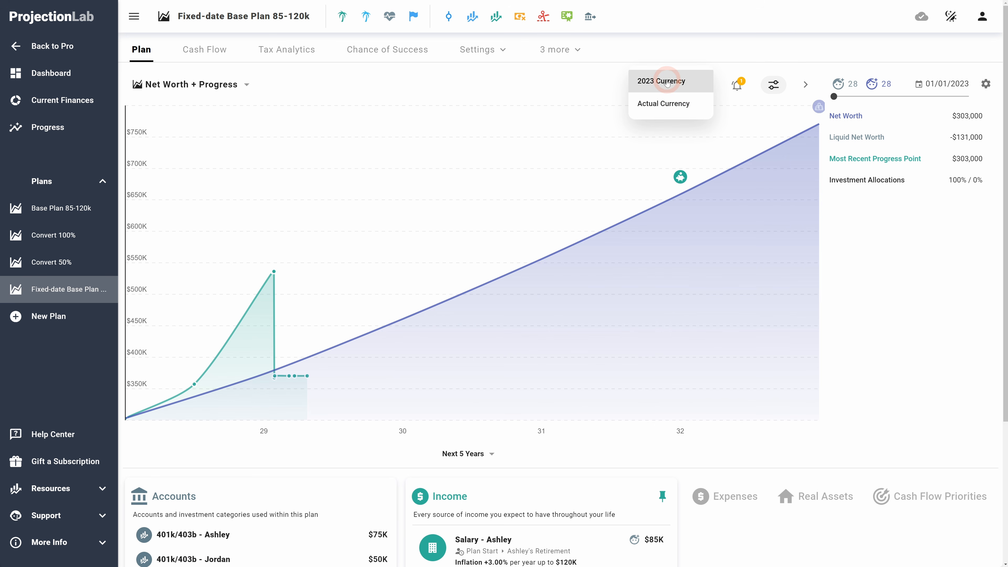
click(624, 79)
click(674, 85)
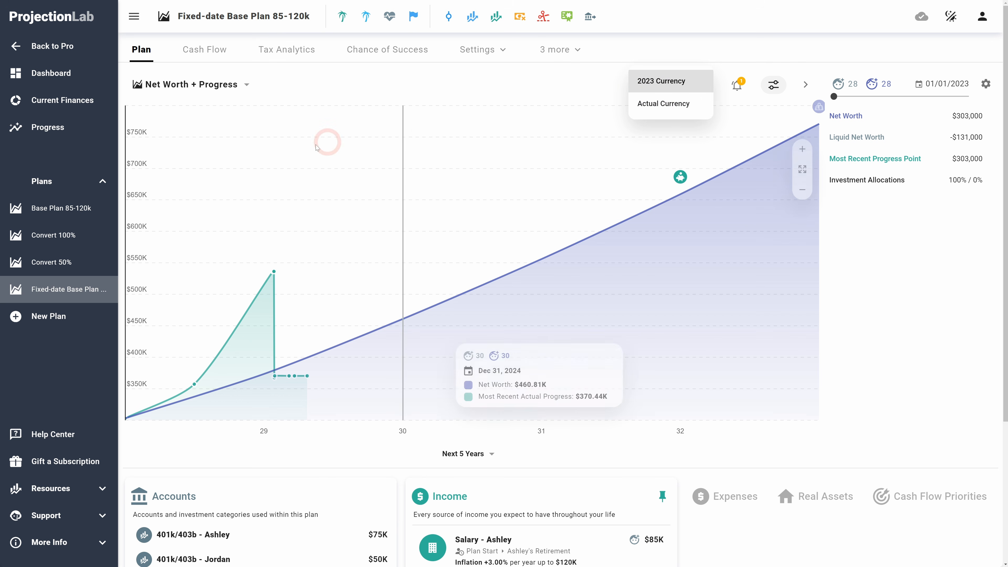
click(602, 79)
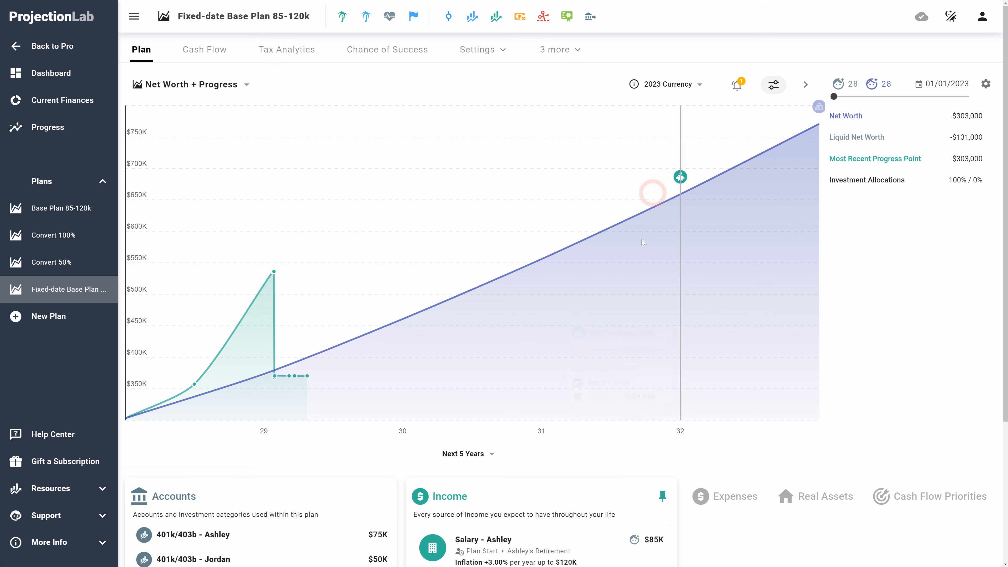
Step: Open Ashley's salary income and examine how its starting amount's currency is modelled, then close it
scroll(596, 383, down, 5)
click(587, 354)
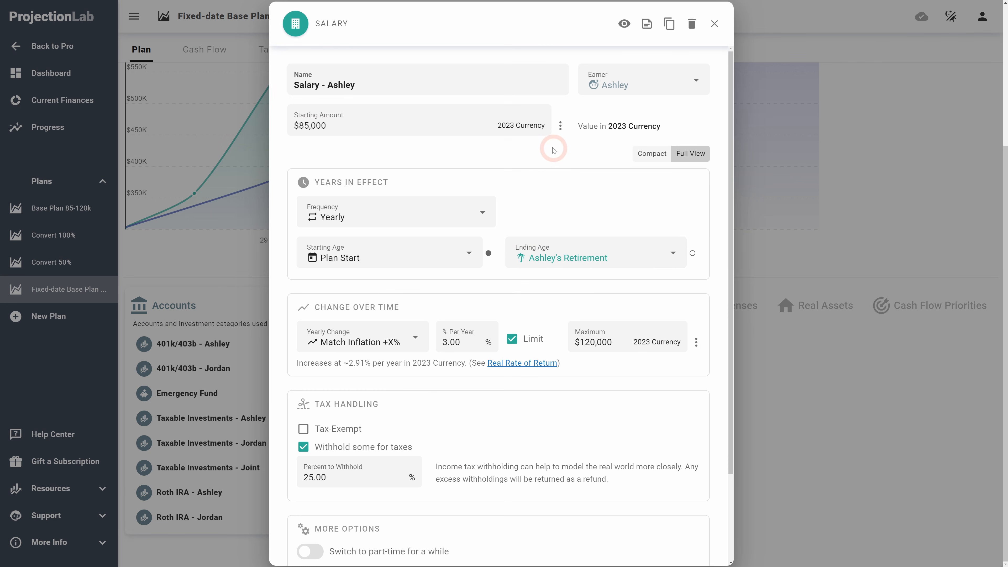
click(561, 125)
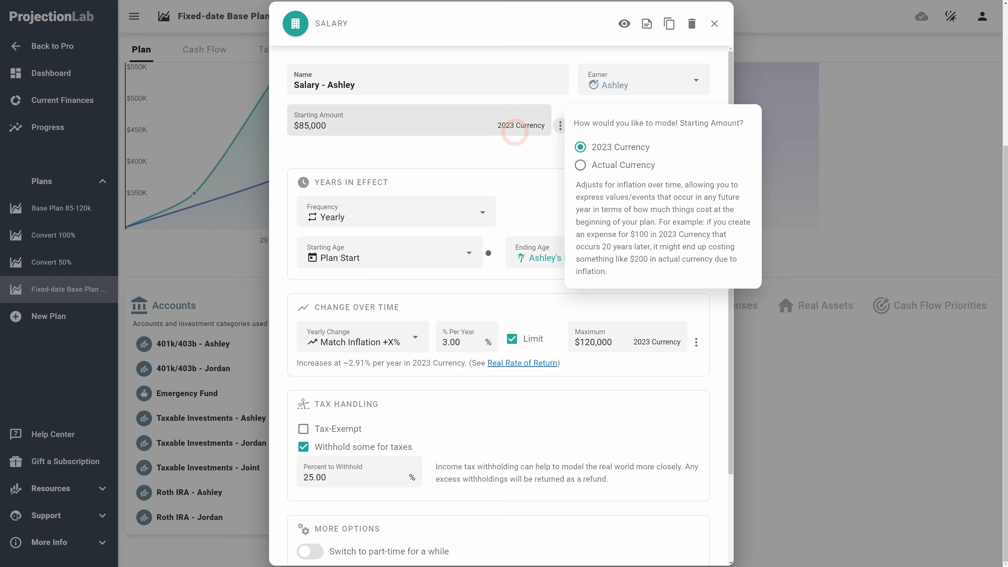
click(519, 158)
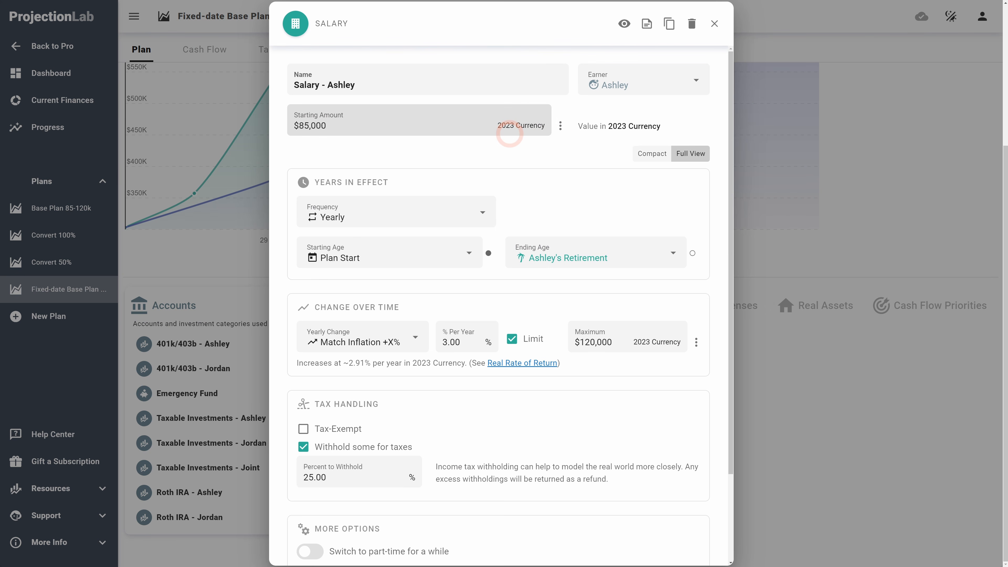
click(560, 128)
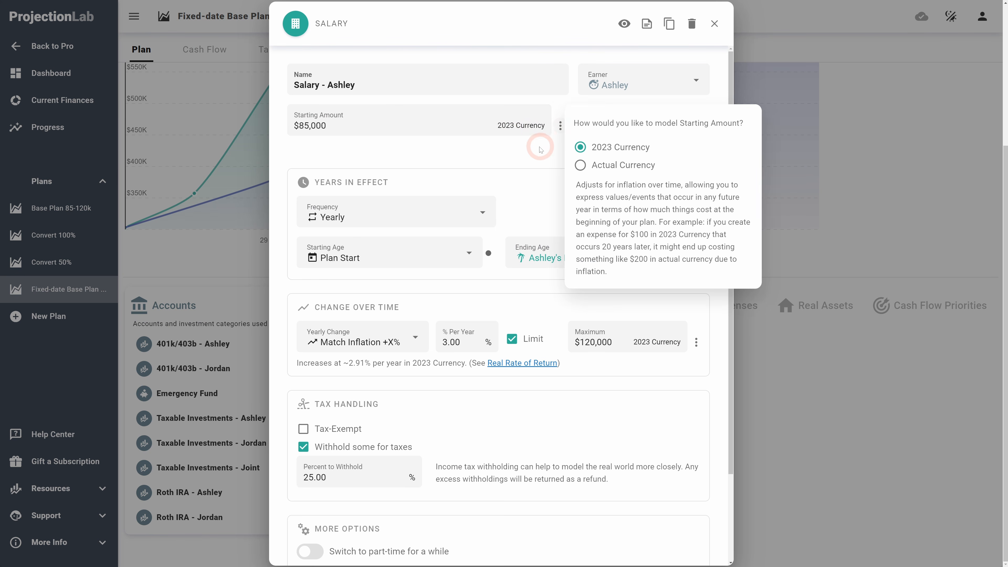
click(539, 147)
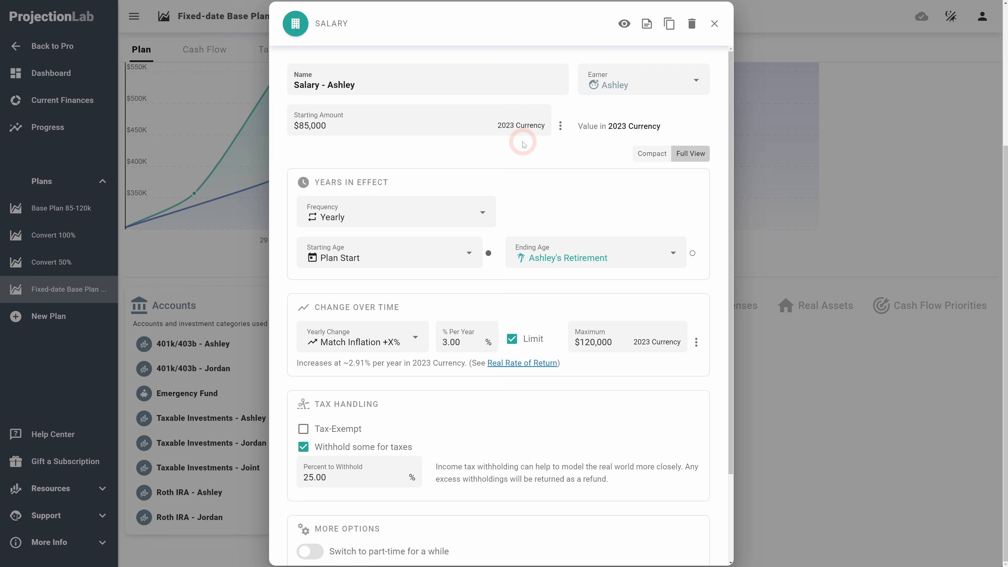
click(714, 25)
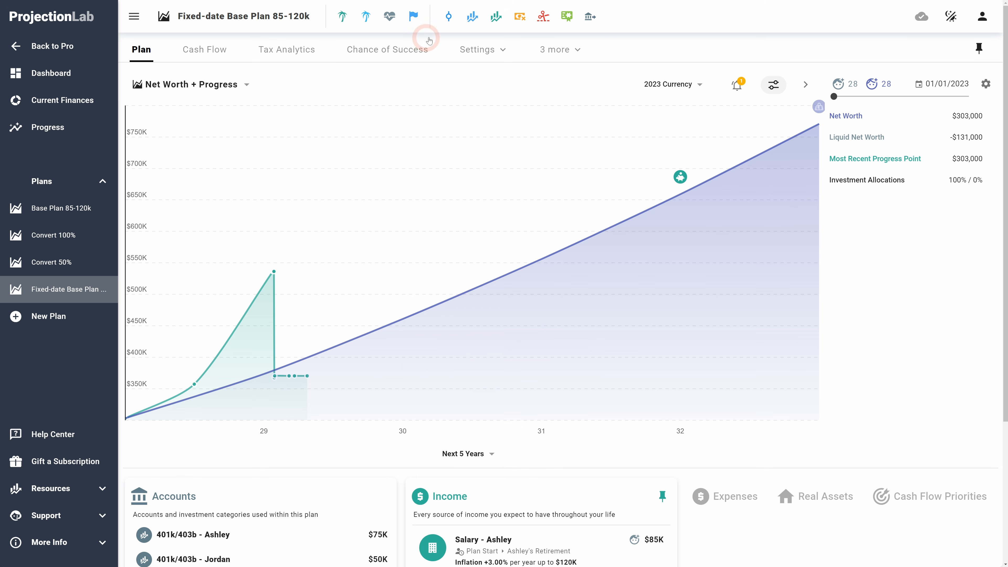
Step: Review the fixed-date plan's start date and starting conditions settings
mouse_move(496, 18)
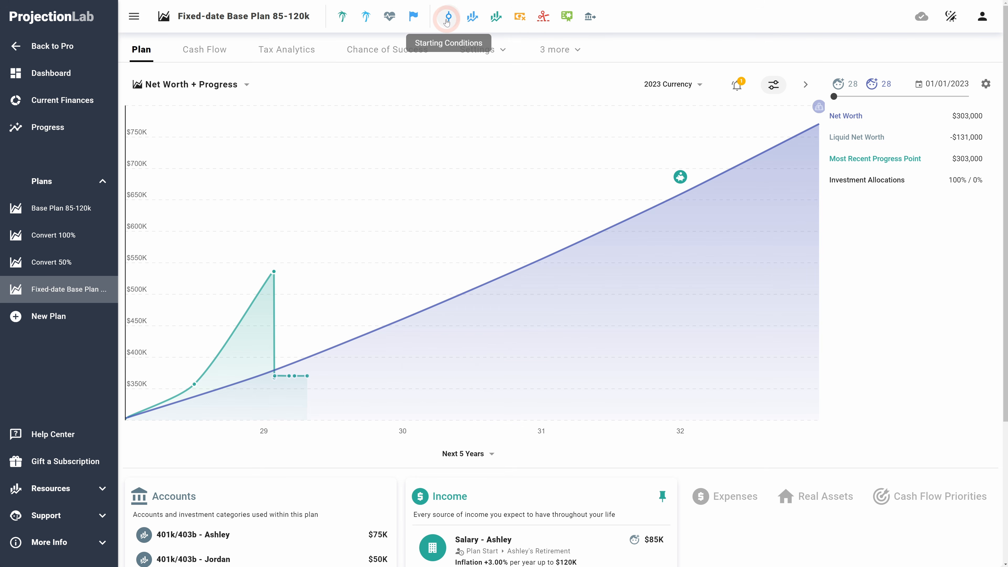
click(538, 49)
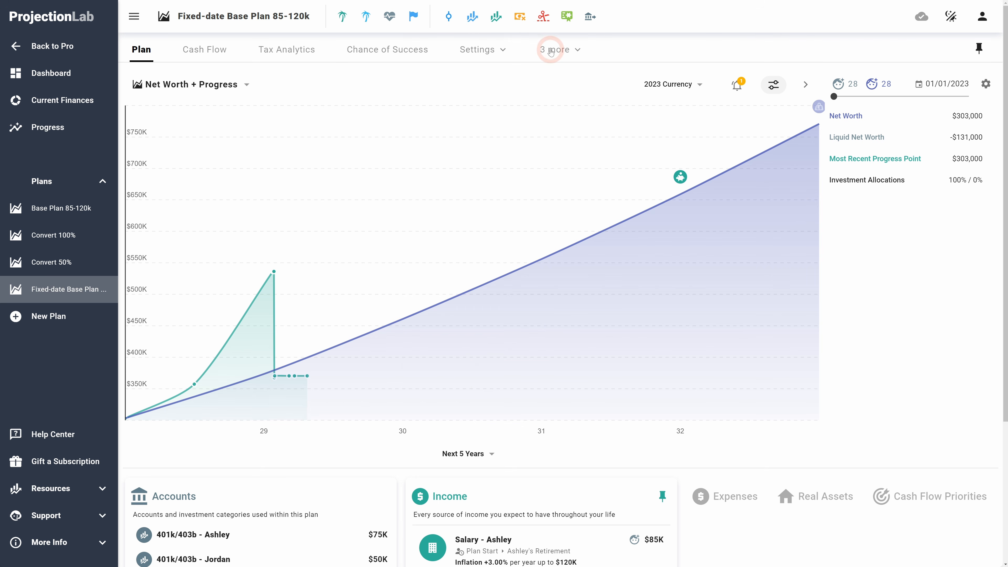
click(485, 55)
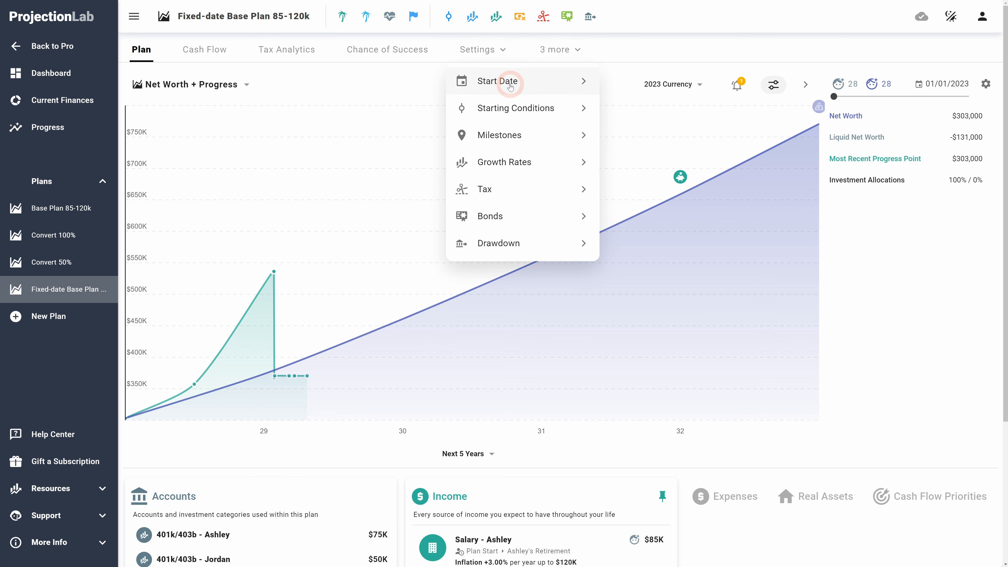
click(496, 83)
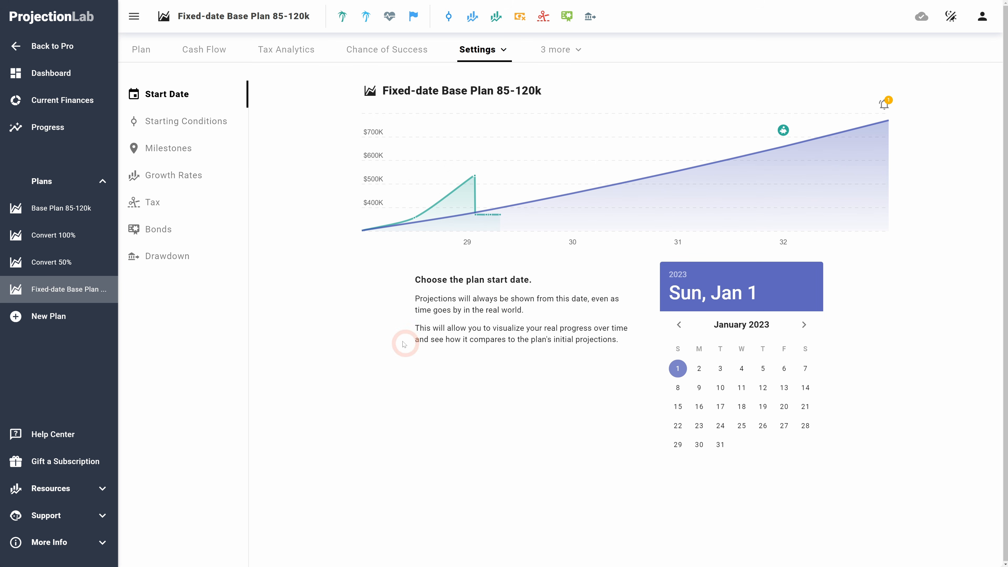
click(182, 122)
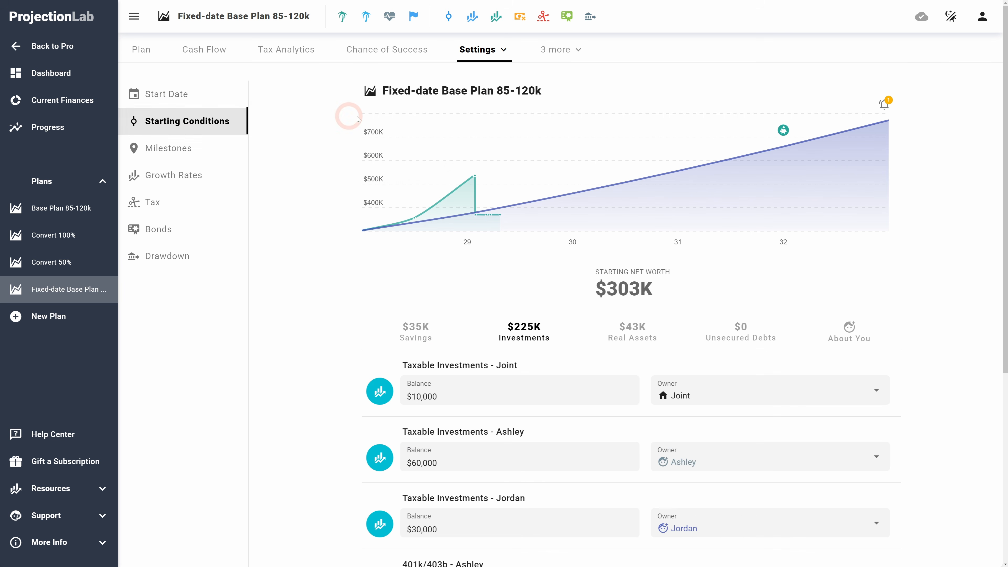
scroll(289, 377, down, 8)
scroll(292, 377, up, 8)
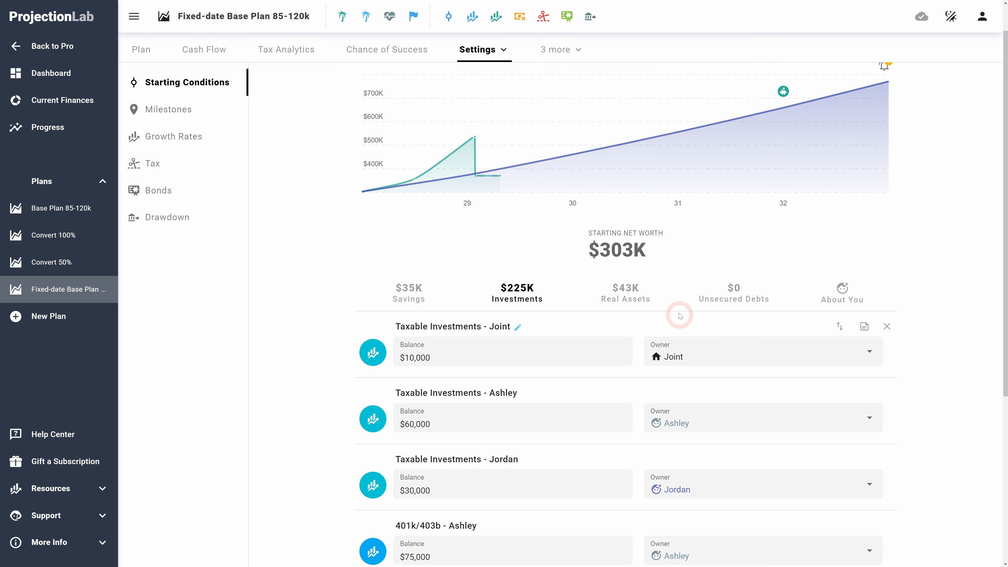
scroll(679, 317, up, 1)
mouse_move(362, 228)
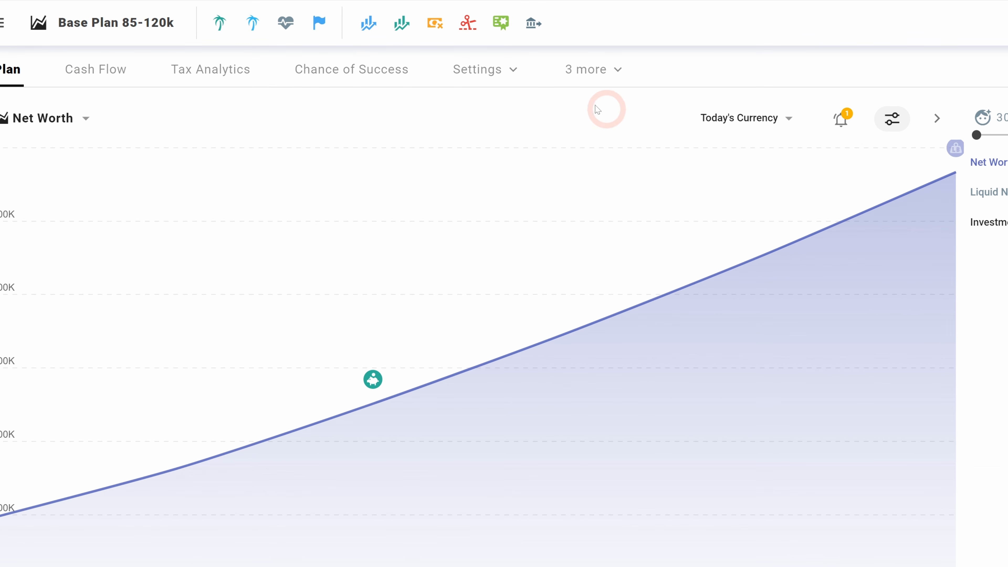
Step: Open Base Plan 85-120k's tax settings and apply the United States international tax preset
click(468, 25)
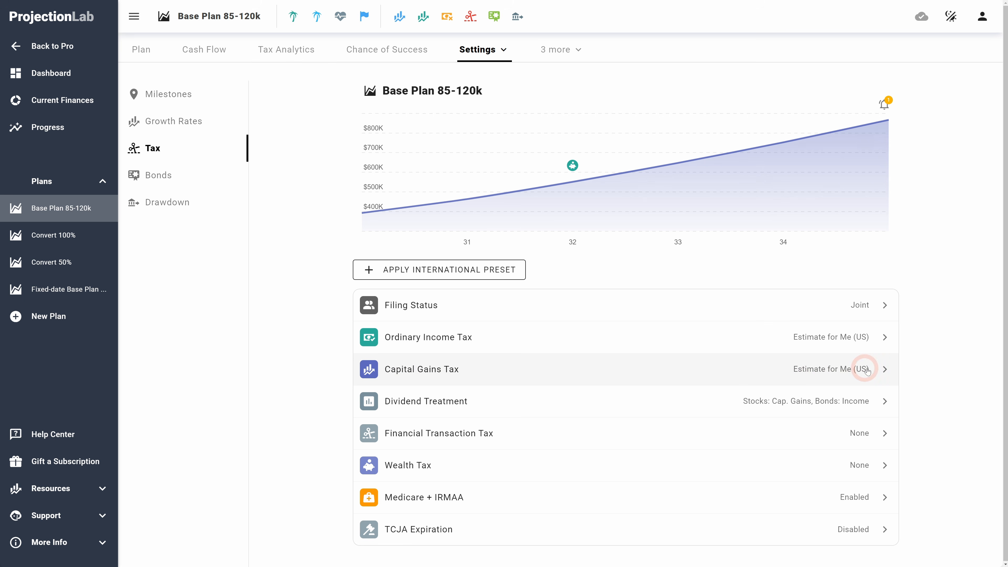
click(451, 272)
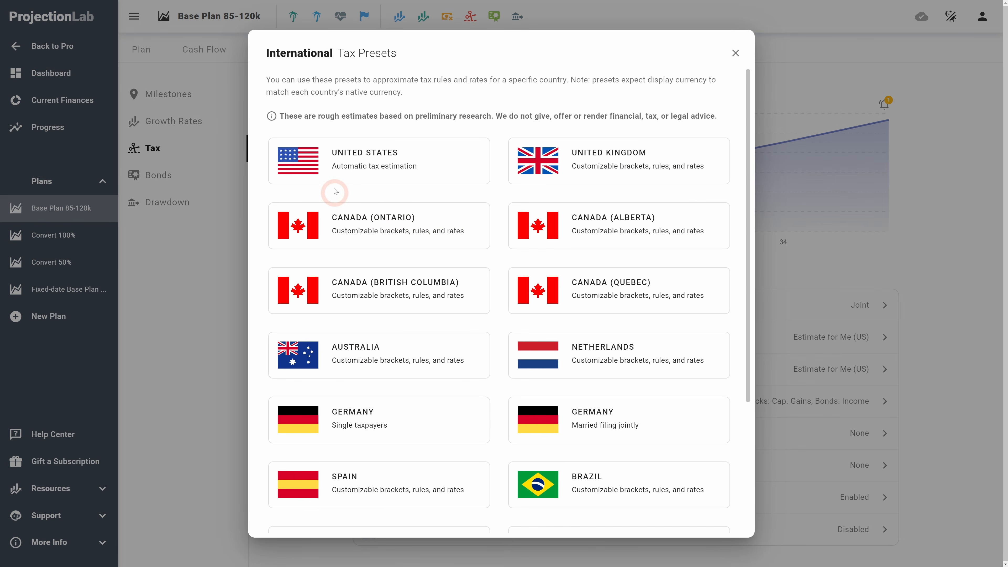
click(373, 165)
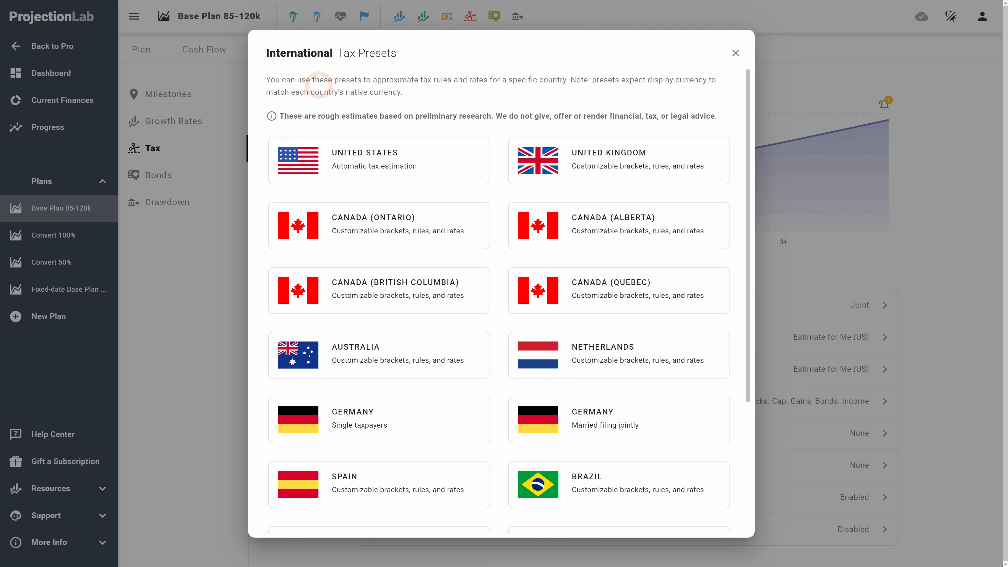
click(435, 159)
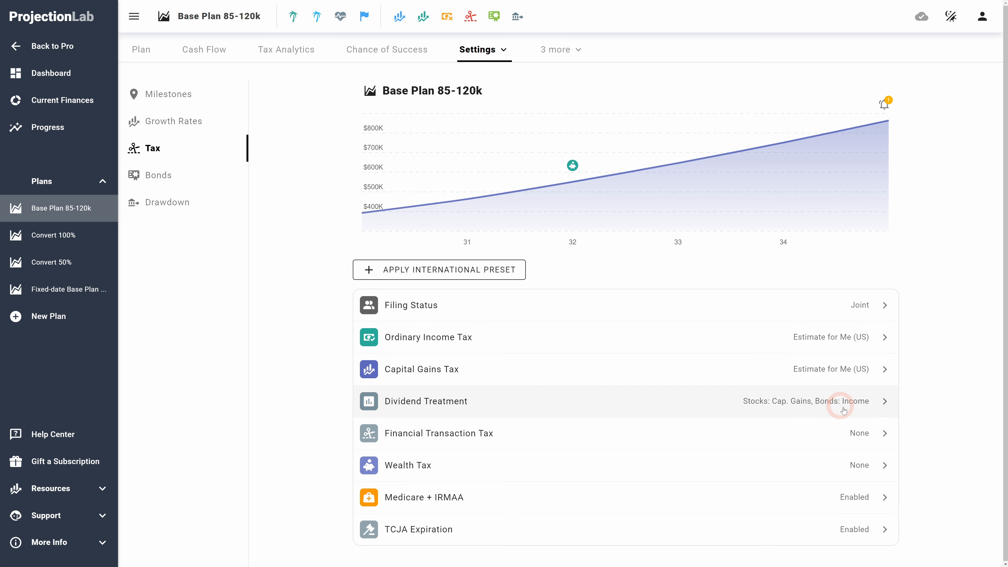
Step: Set the ordinary income tax state of residence to Florida
click(532, 334)
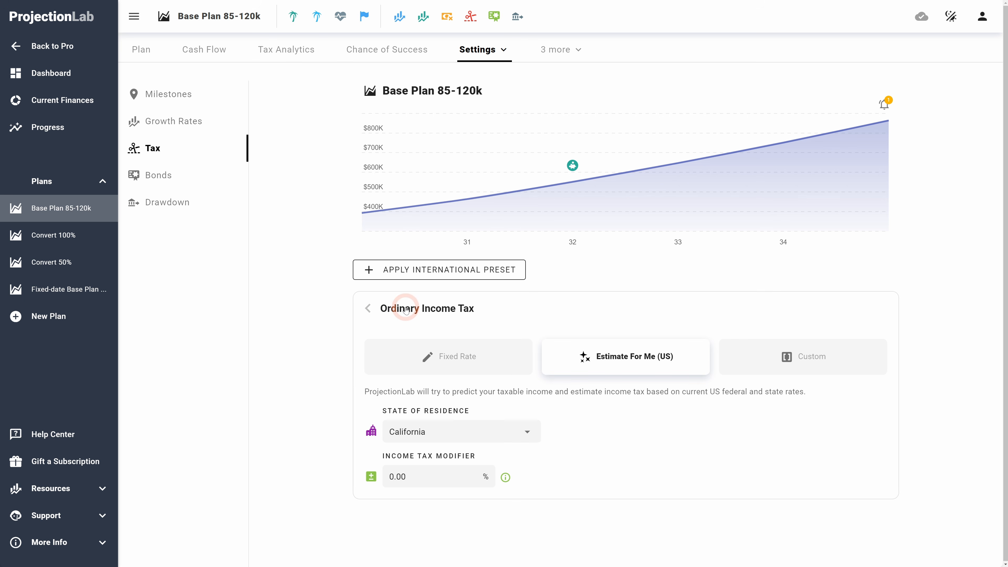
click(515, 431)
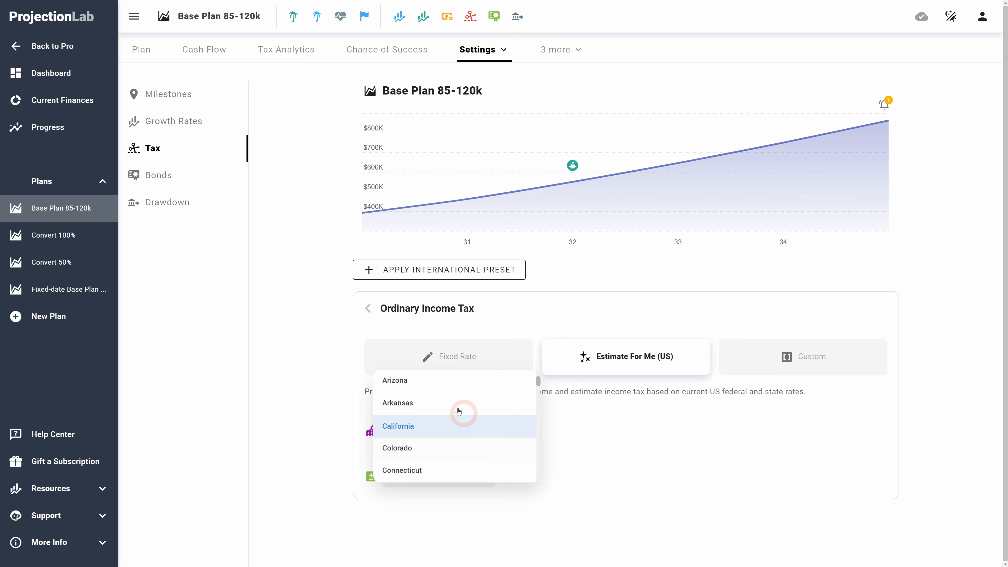
click(663, 451)
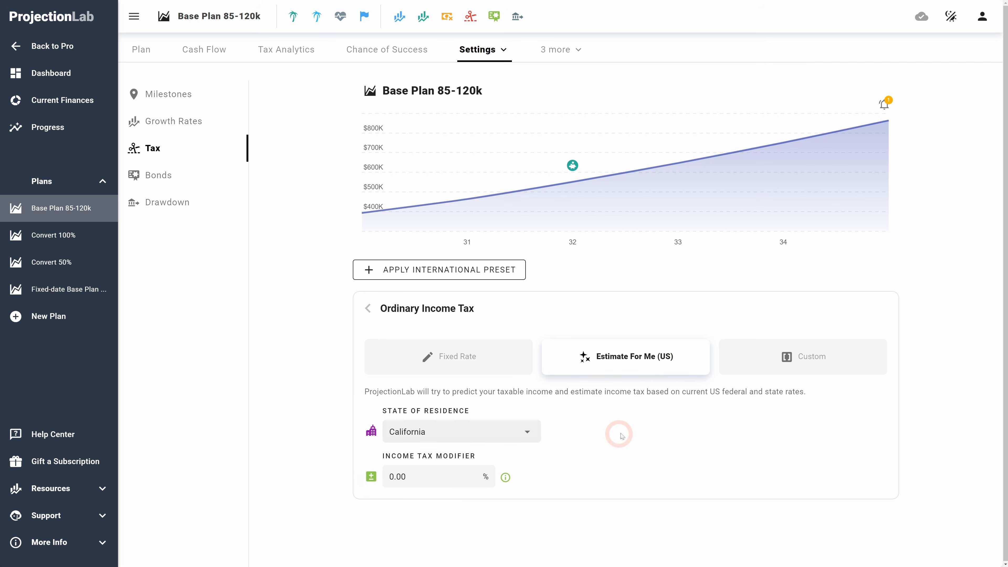
click(474, 433)
scroll(414, 432, down, 2)
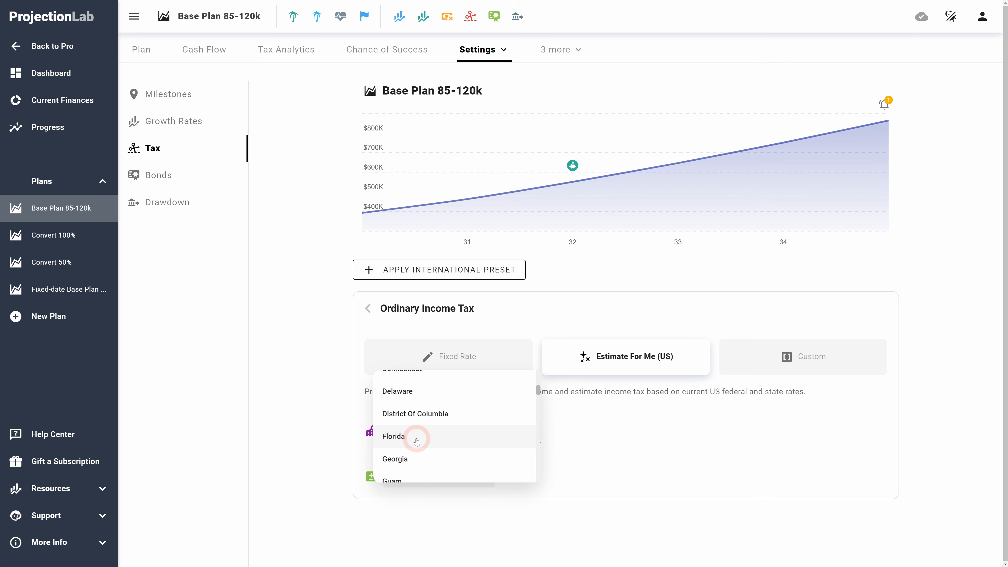
click(411, 438)
click(714, 445)
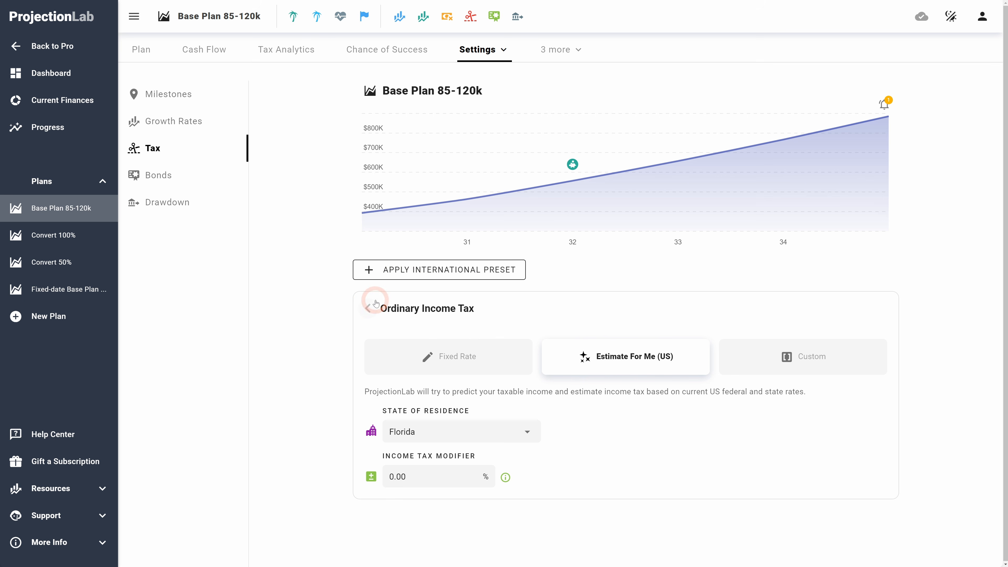
Step: Apply the Canada (British Columbia) international tax preset to the plan
click(409, 269)
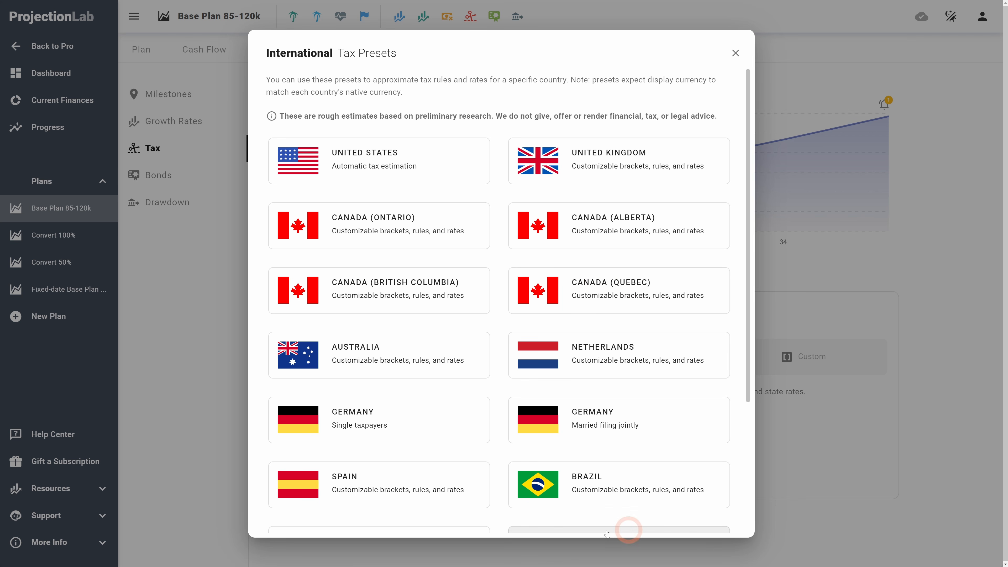
scroll(658, 455, down, 4)
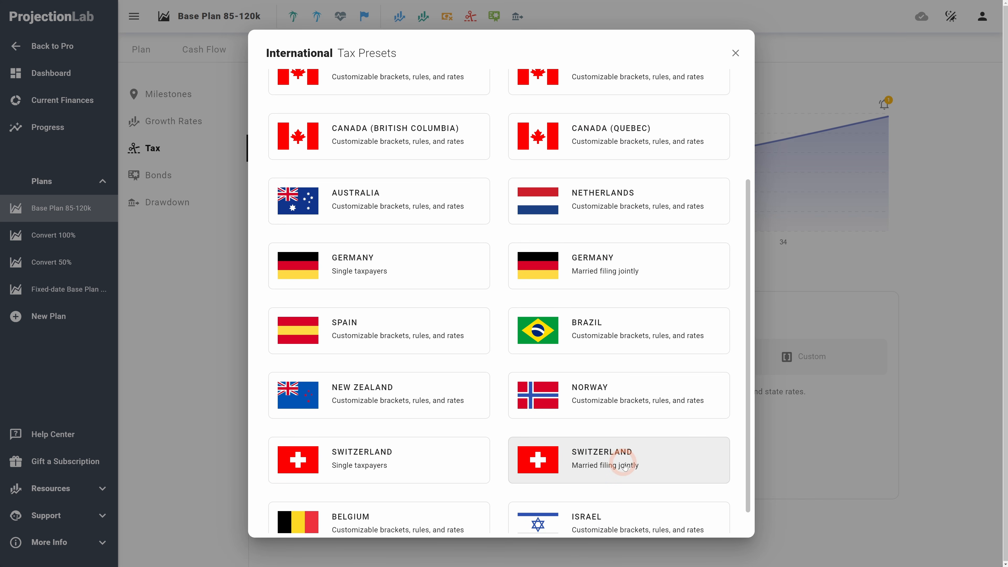
scroll(661, 460, up, 4)
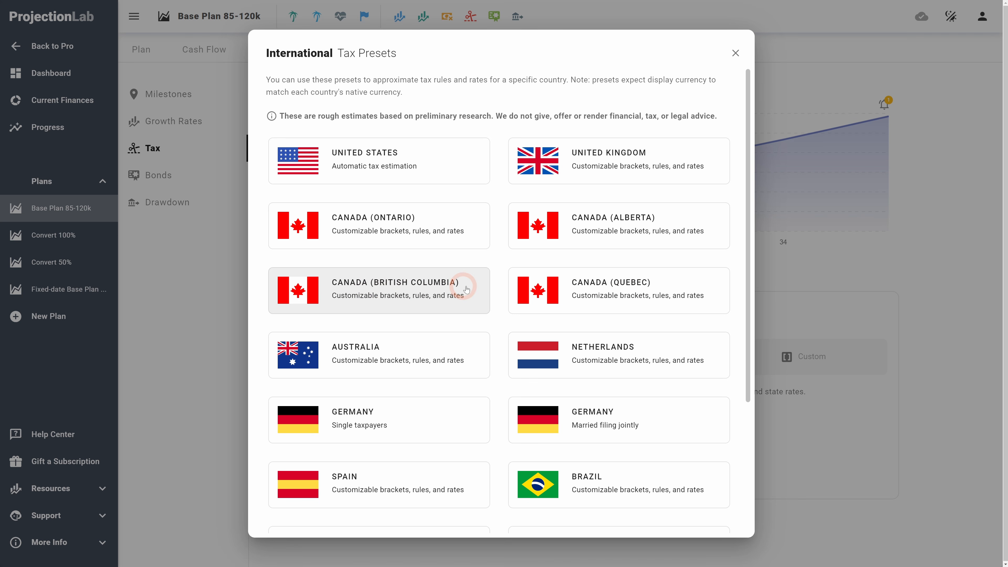
click(388, 289)
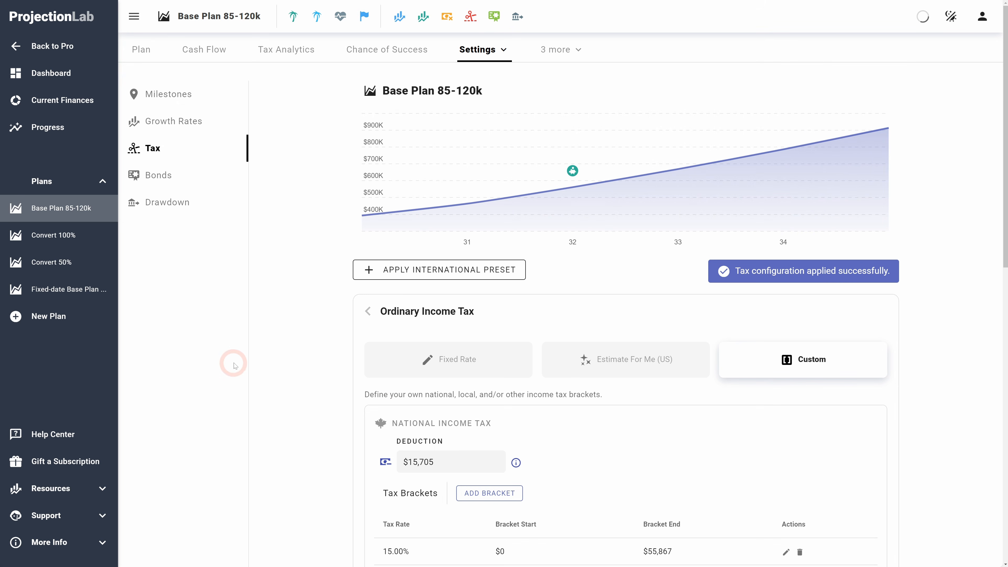
click(368, 311)
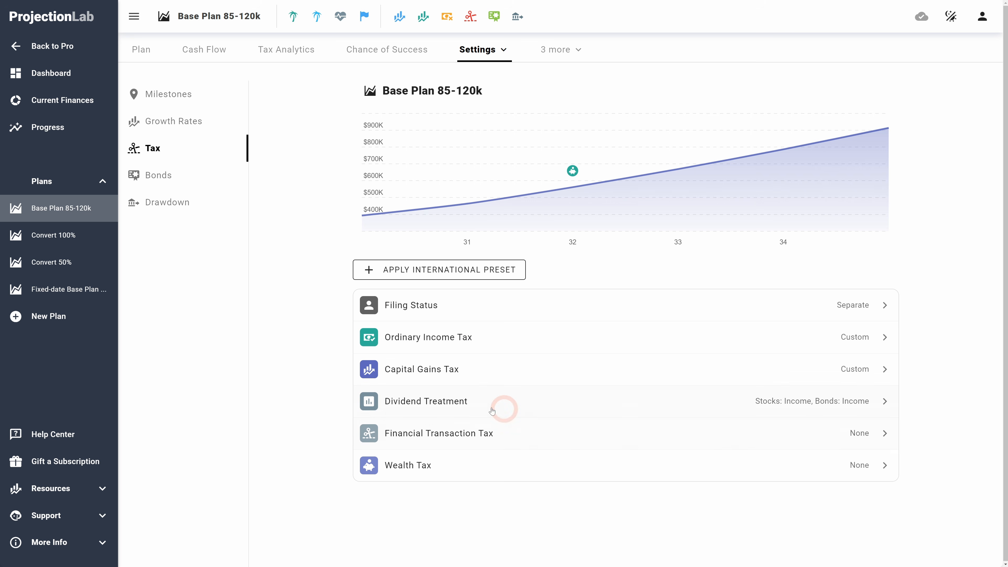
Step: Examine the ordinary income tax's custom national and British Columbia tax brackets
click(549, 338)
scroll(288, 353, down, 7)
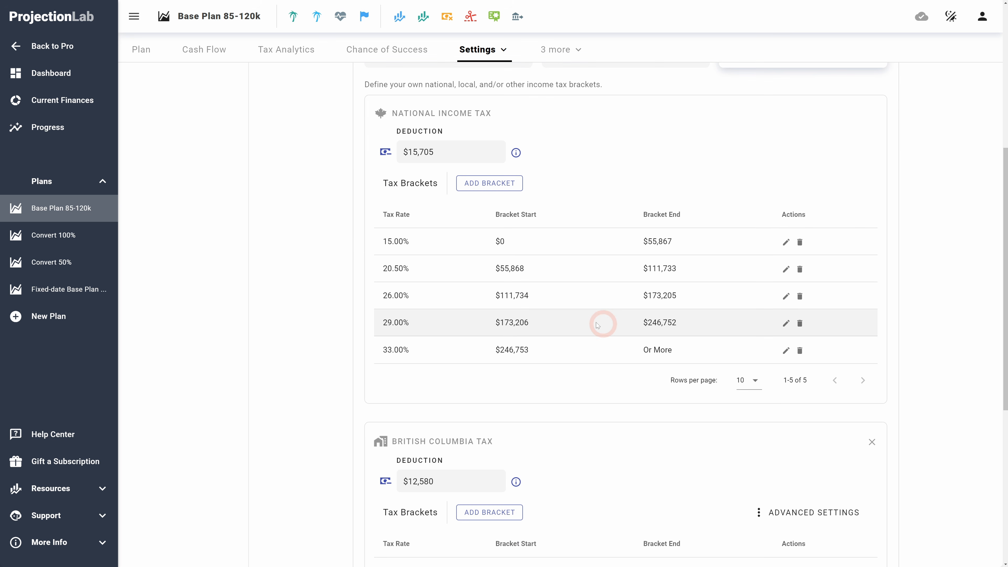
scroll(597, 325, down, 4)
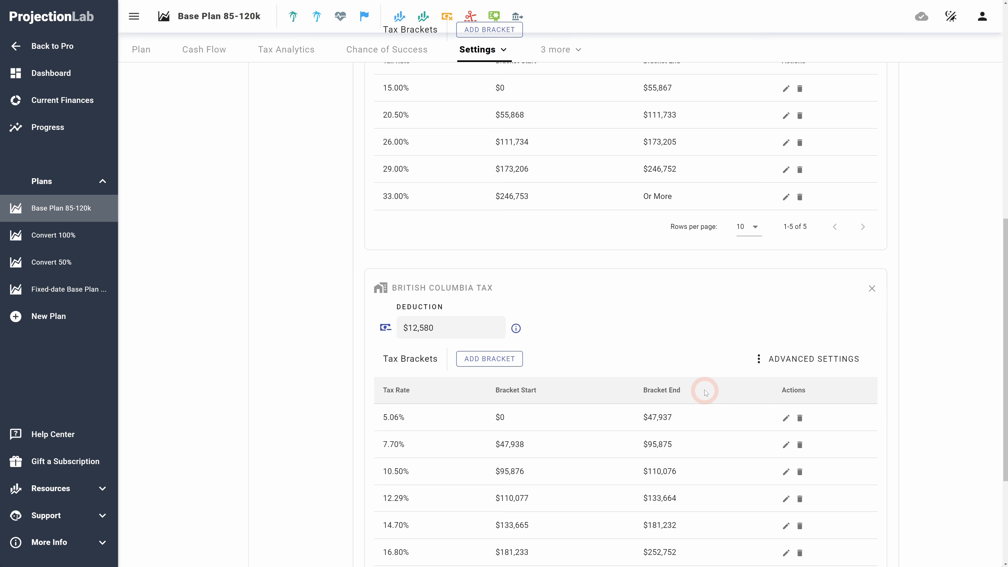
scroll(705, 392, down, 4)
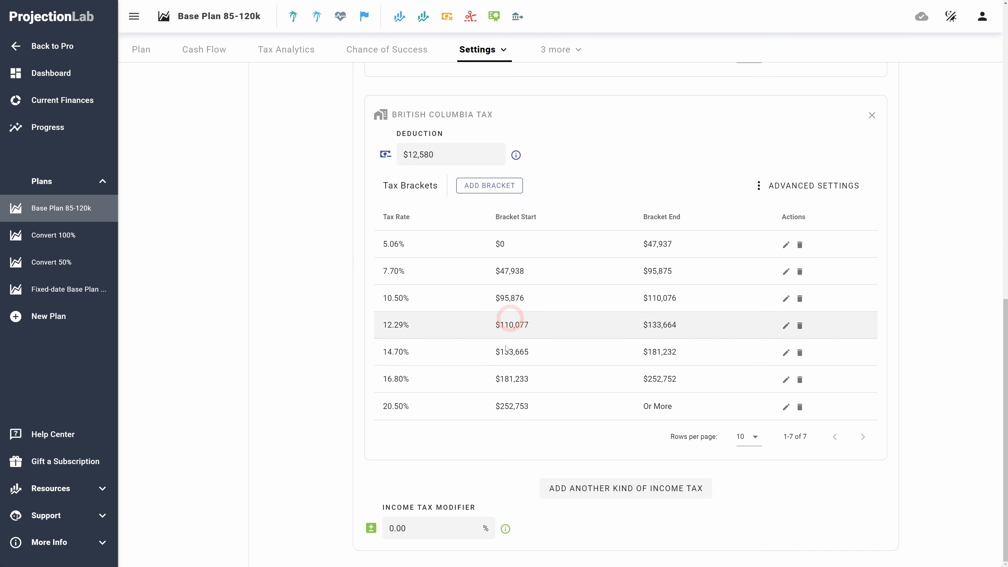
scroll(776, 499, up, 9)
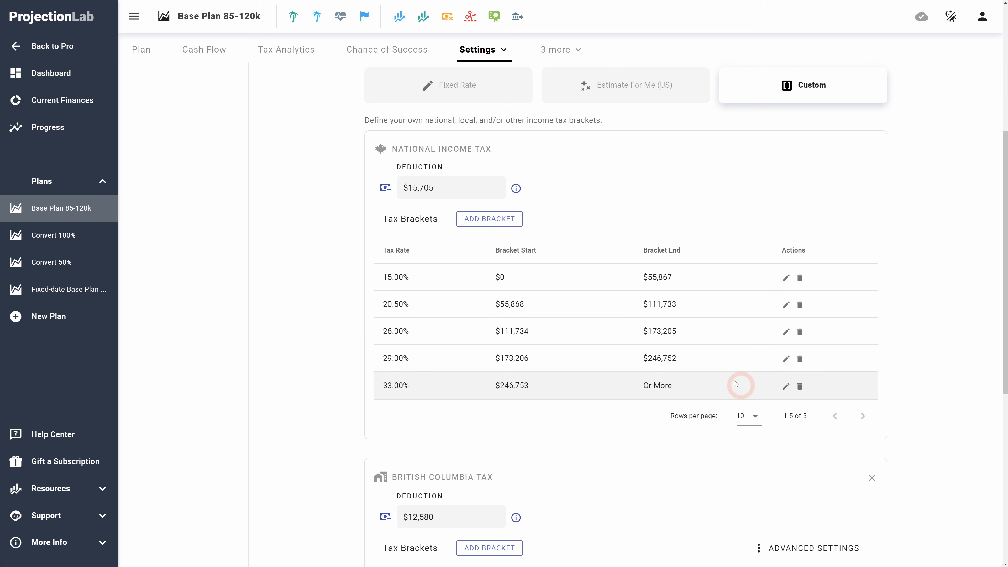
scroll(735, 383, up, 7)
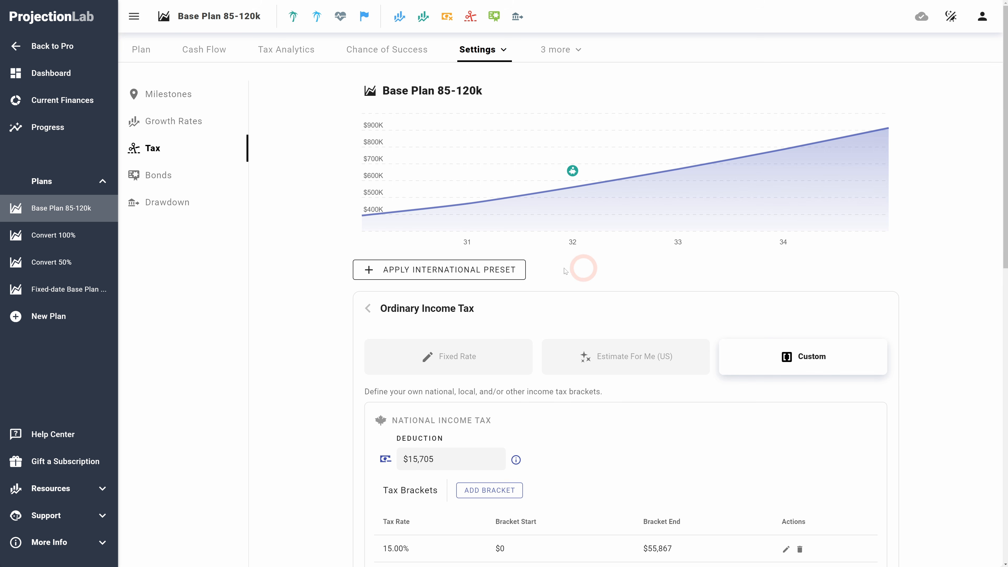
scroll(286, 310, down, 16)
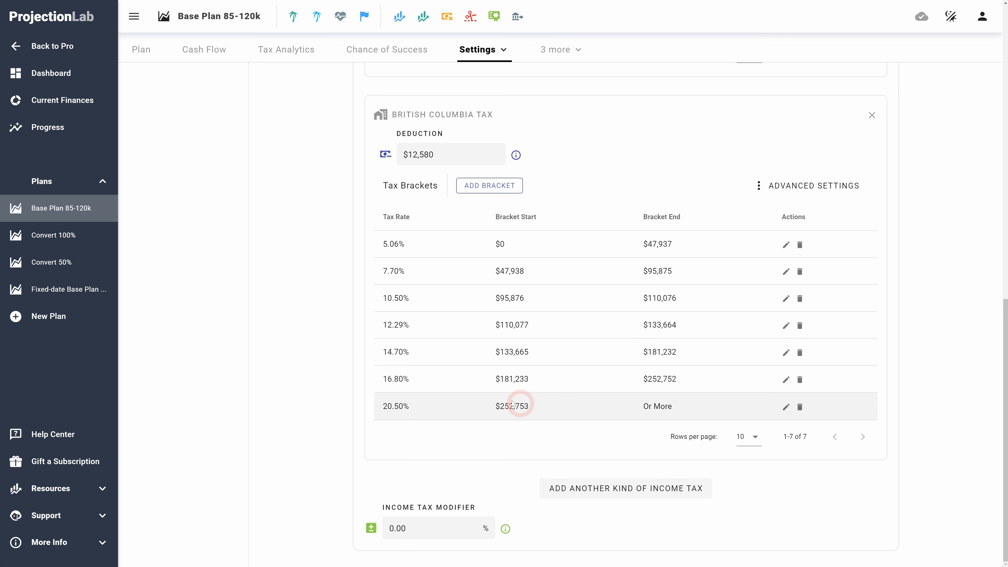
scroll(307, 357, up, 13)
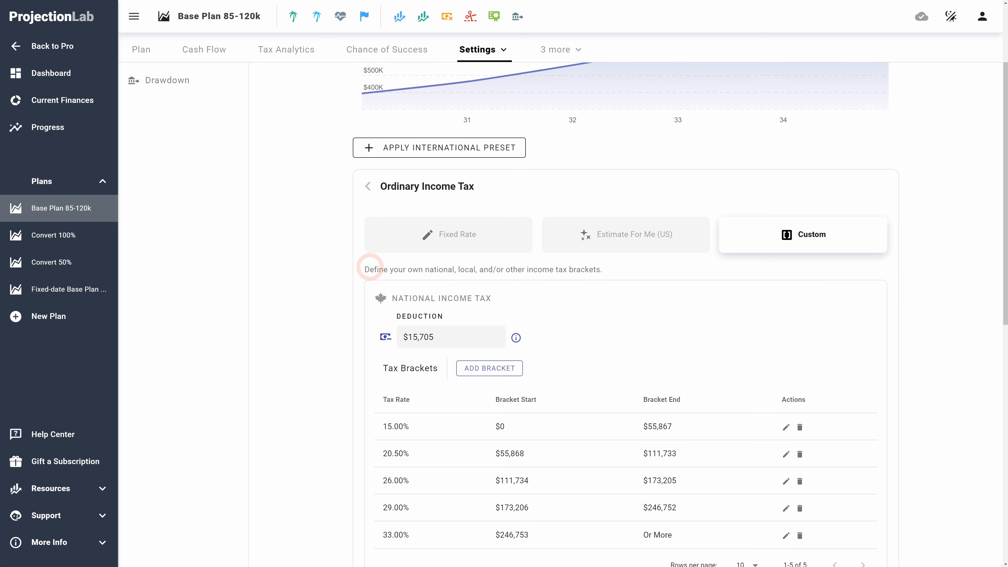
drag(371, 267, 526, 268)
click(521, 268)
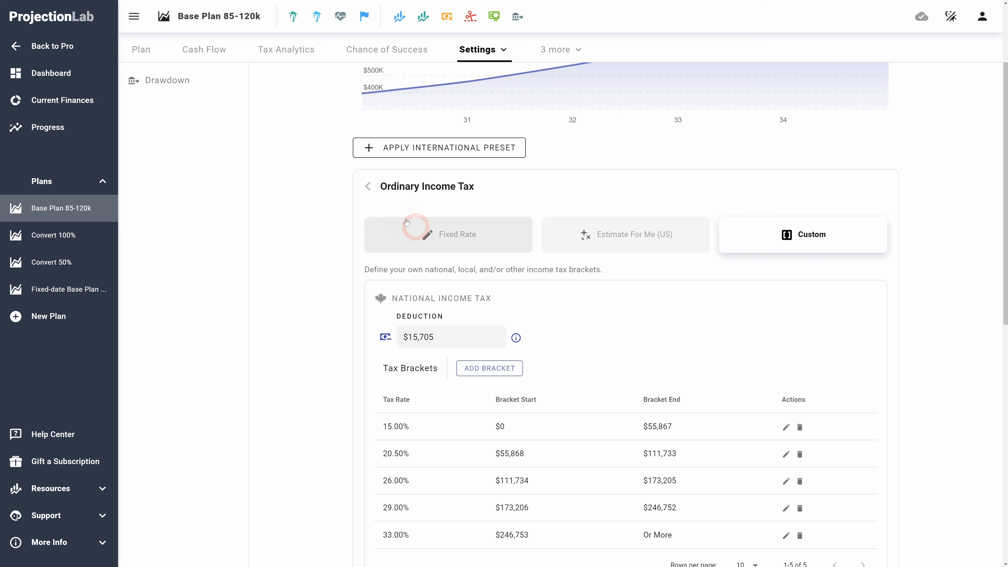
Step: Return to the plan overview and open Ashley's salary to review its tax handling options
click(368, 186)
click(141, 51)
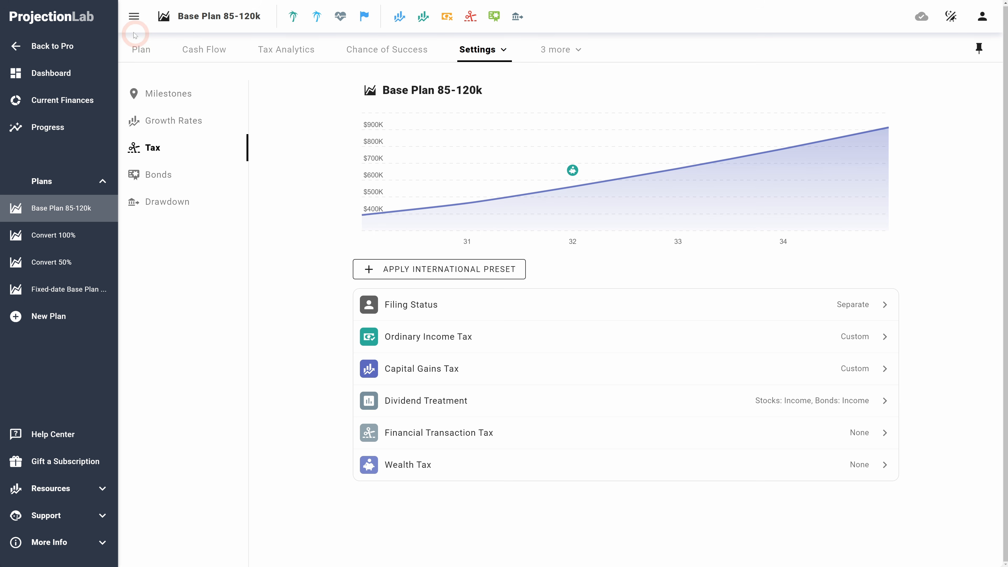
click(147, 56)
scroll(434, 385, down, 3)
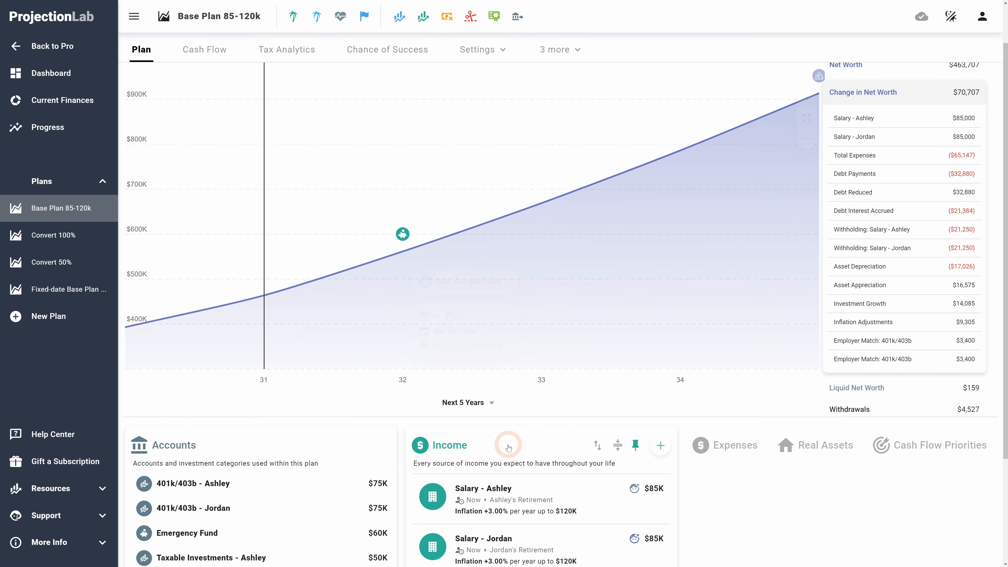
scroll(590, 459, down, 1)
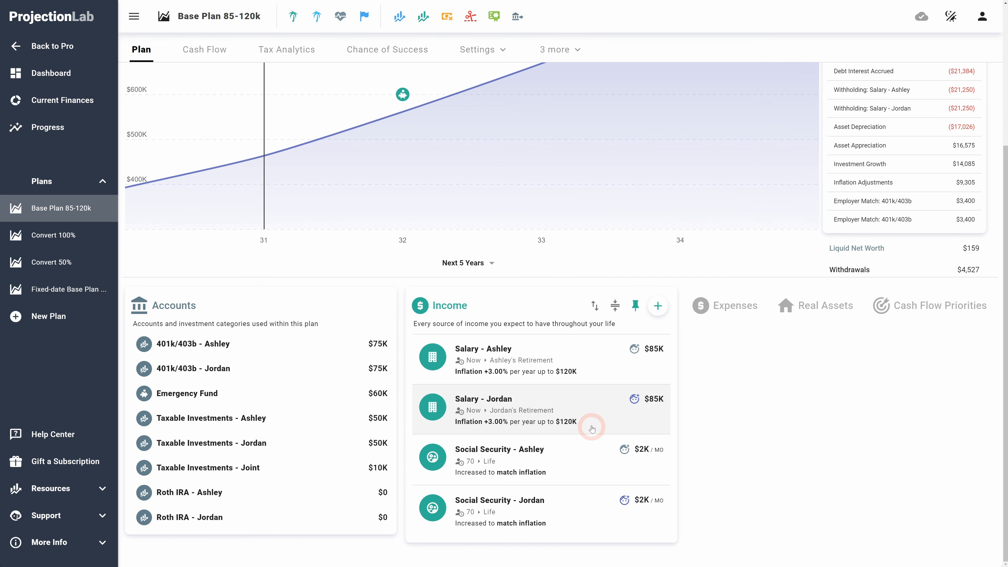
click(600, 369)
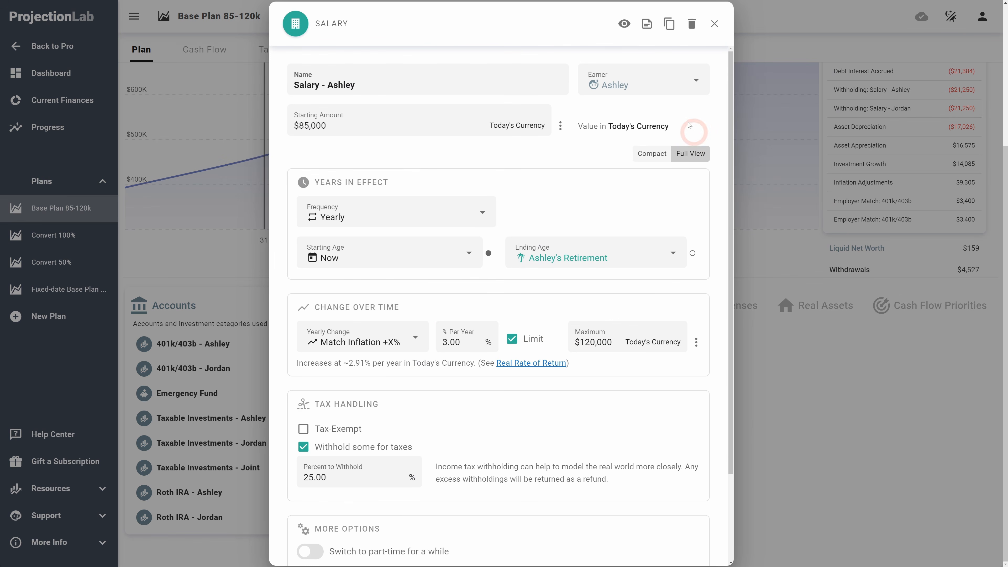
scroll(583, 428, down, 1)
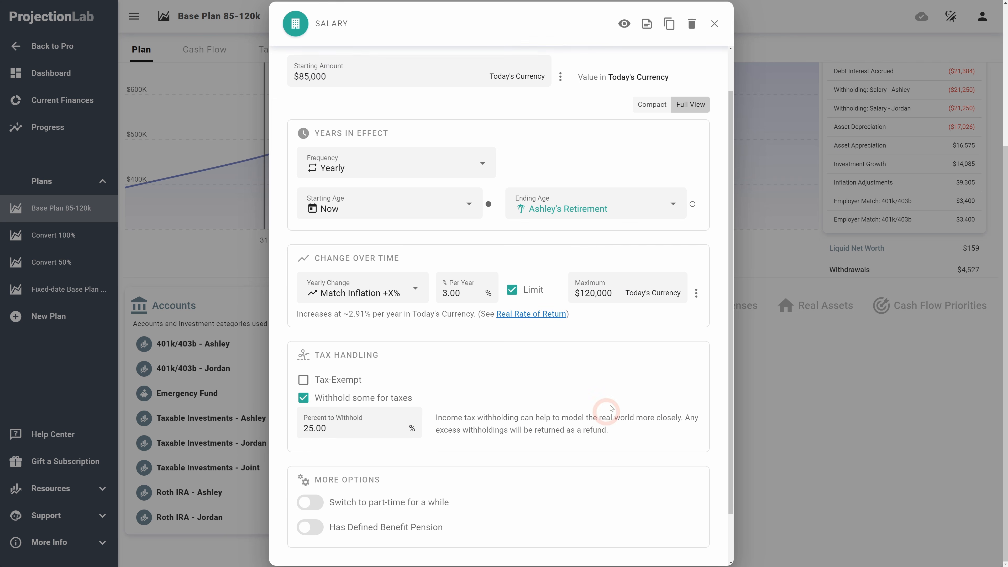
scroll(610, 407, up, 1)
scroll(294, 354, down, 2)
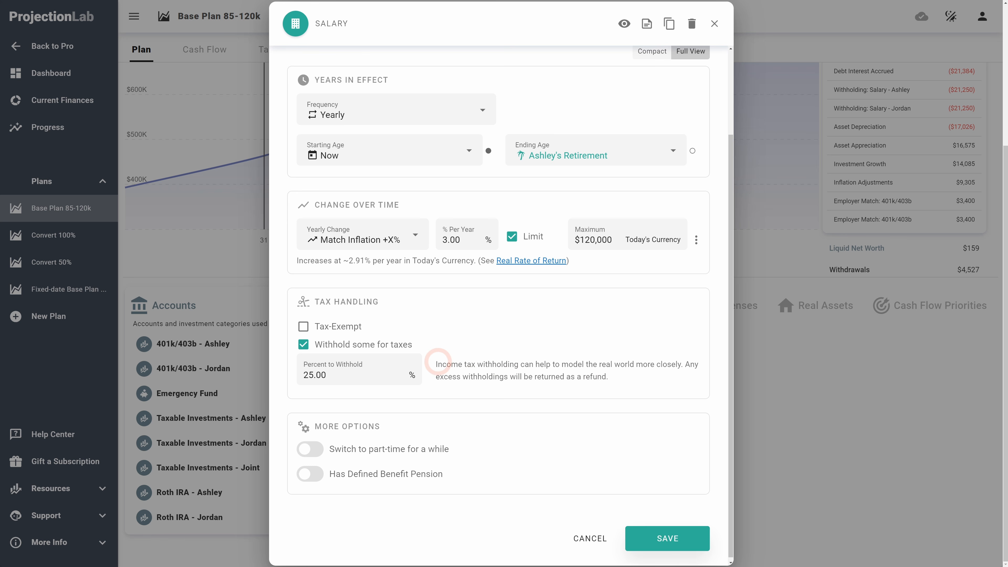
Step: Set Ashley's salary withholding percentage to 20 and save the income
drag(438, 362, 510, 367)
click(513, 362)
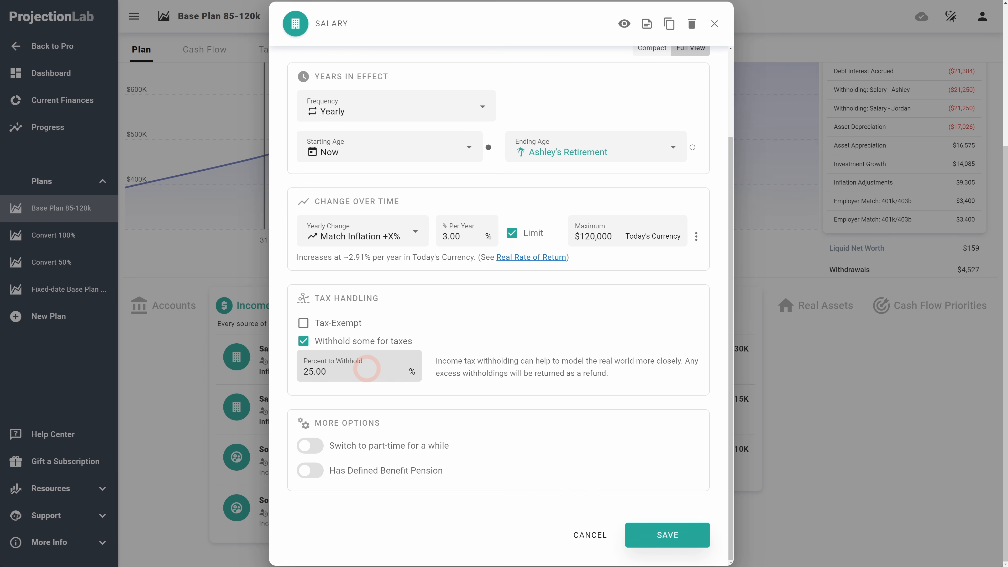
click(366, 369)
click(542, 369)
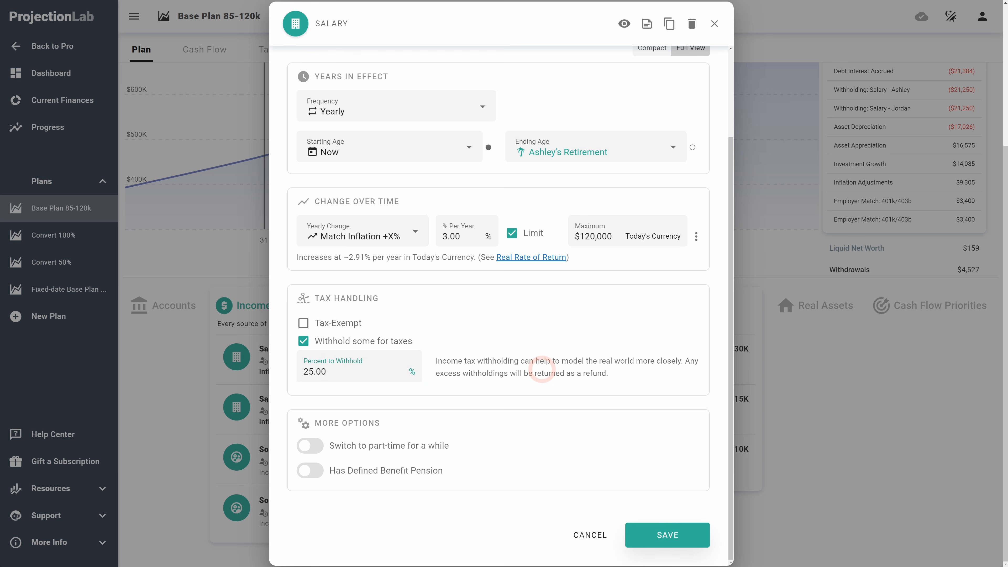
click(358, 373)
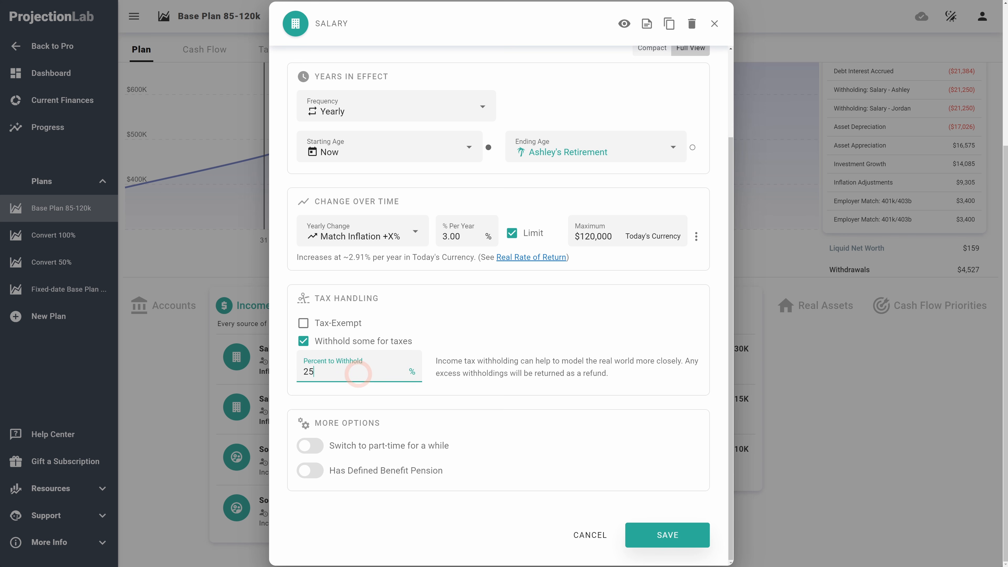
click(541, 374)
click(372, 374)
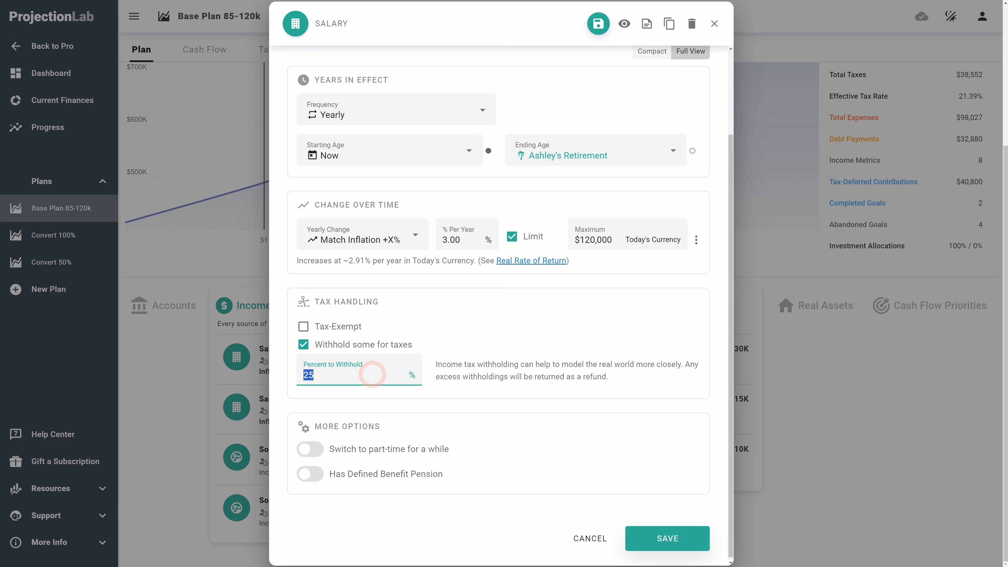
text(20)
click(558, 334)
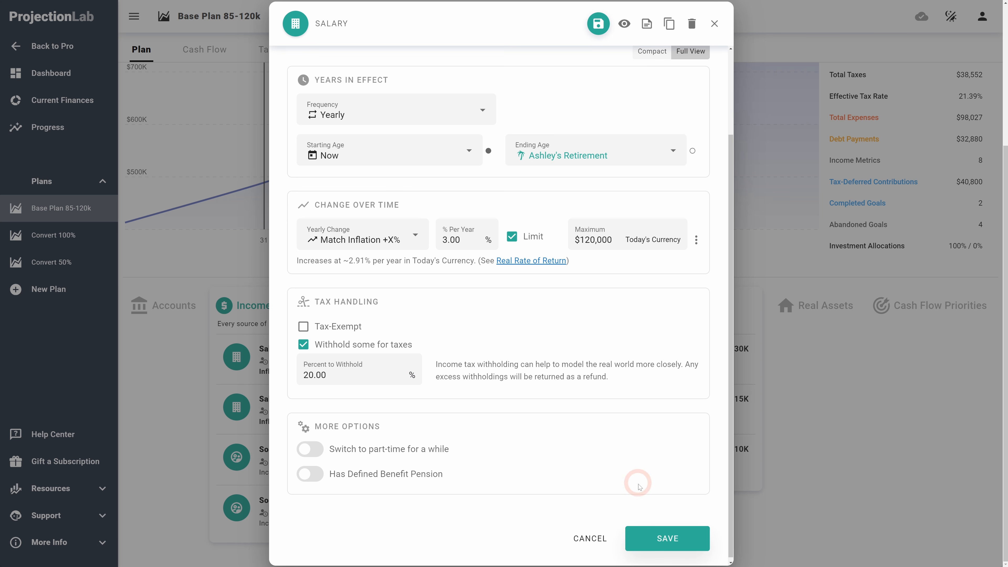
click(651, 540)
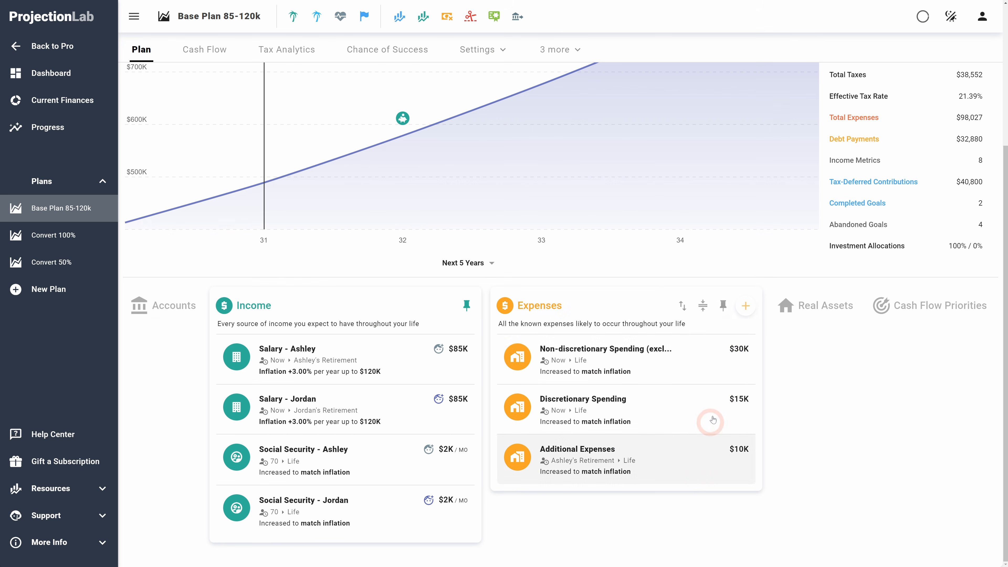
Step: Start a new Health Care expense of $4,500, tax-deductible and modeled as a payroll deduction from Salary - Ashley
click(747, 308)
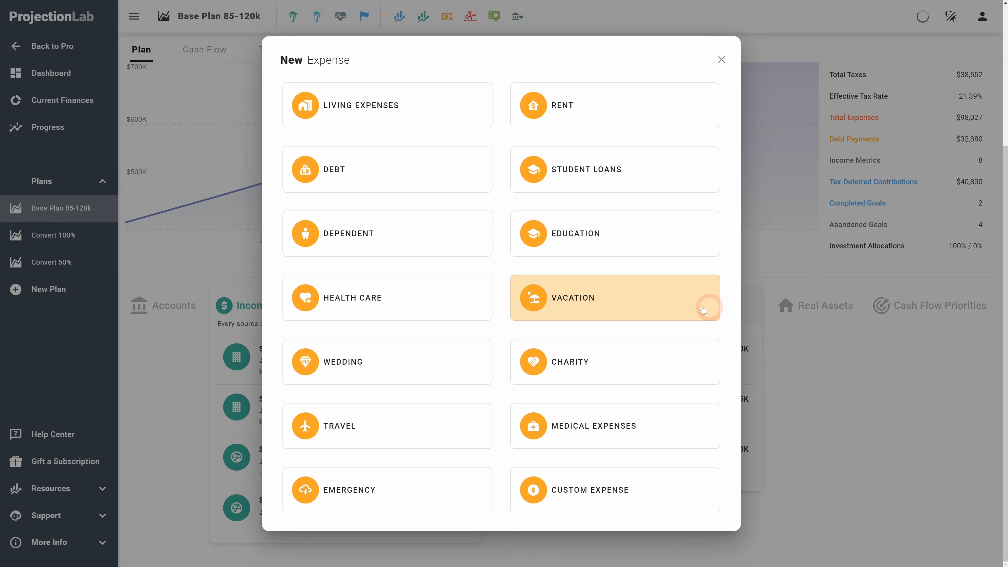
click(333, 302)
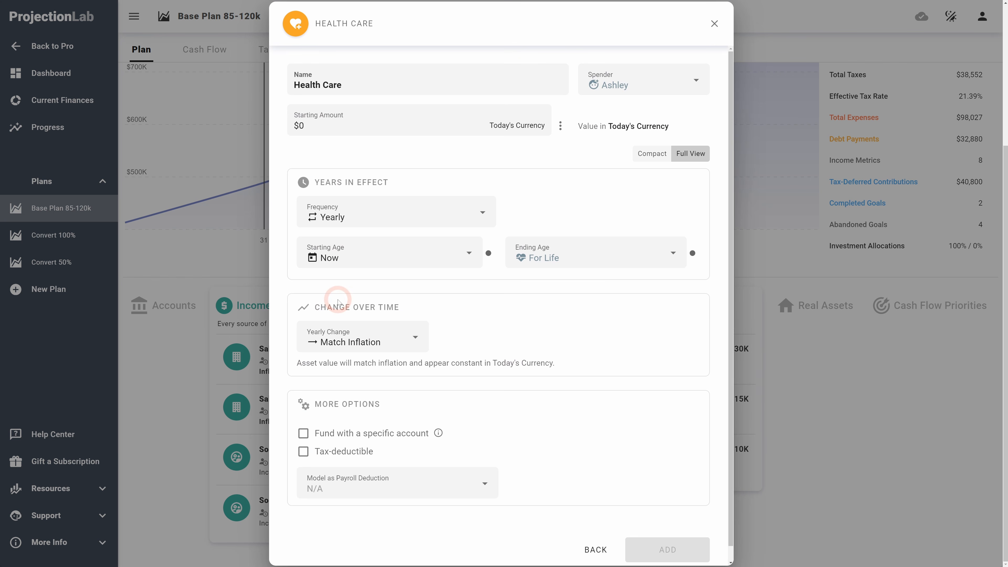
click(364, 122)
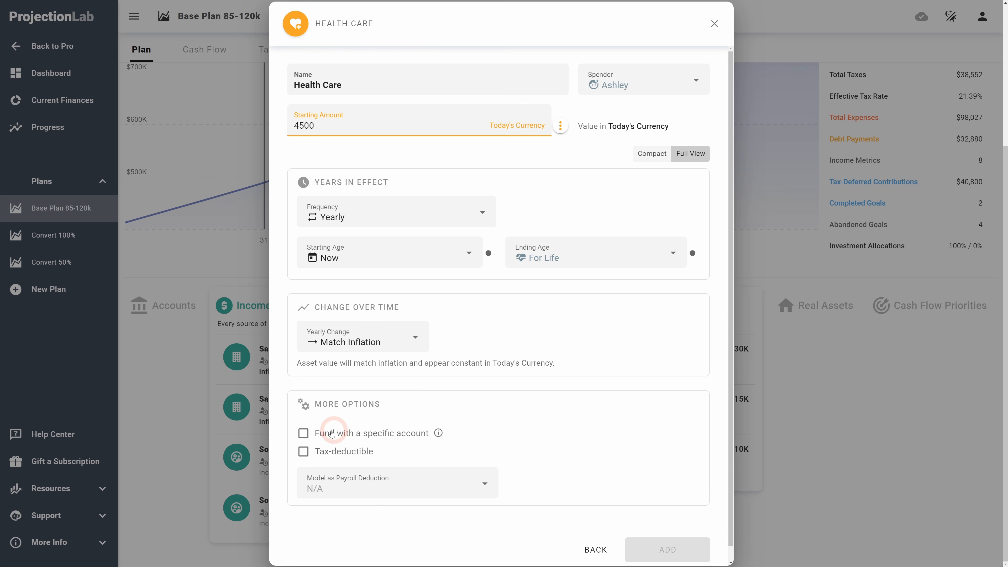
click(303, 450)
click(347, 520)
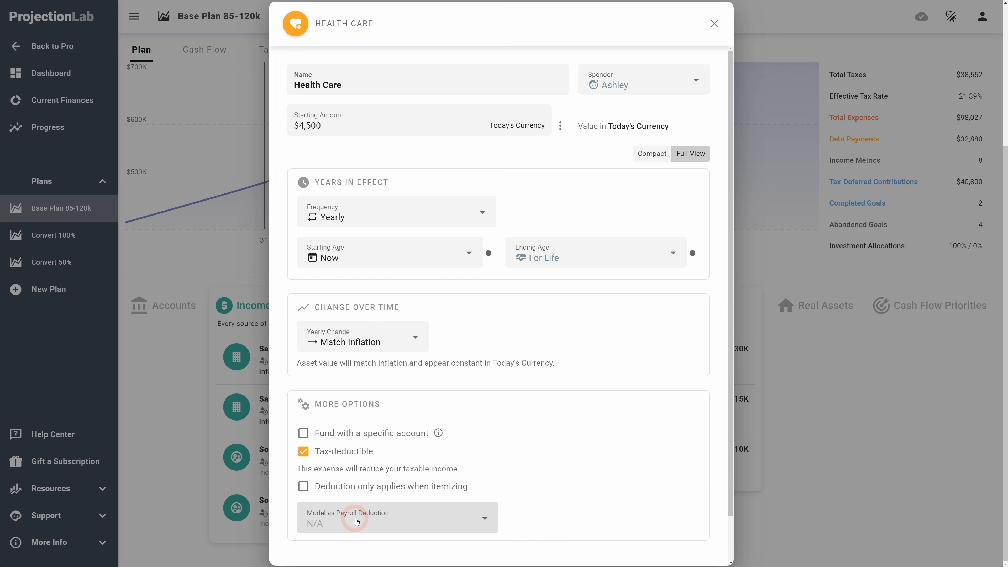
click(369, 515)
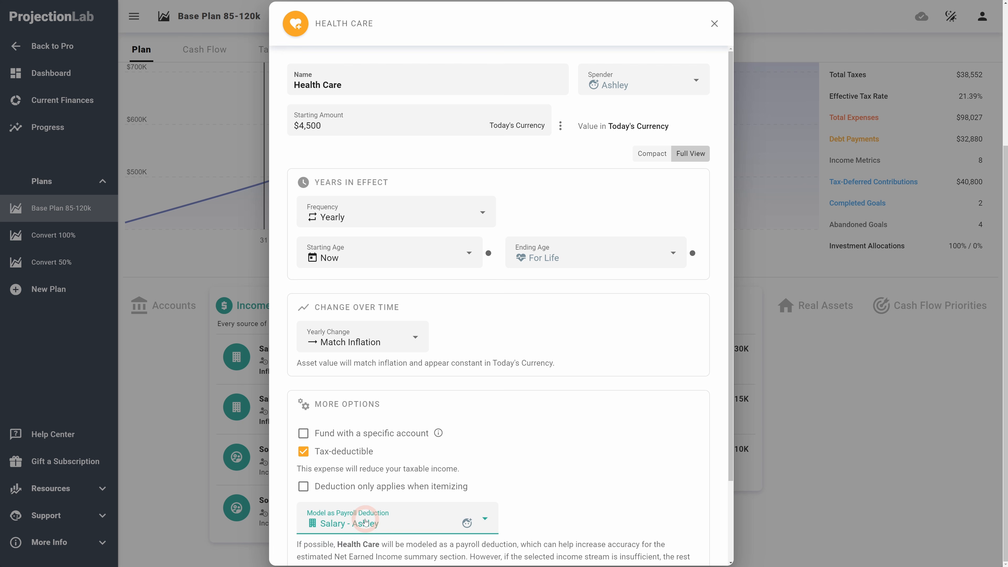
scroll(606, 502, down, 2)
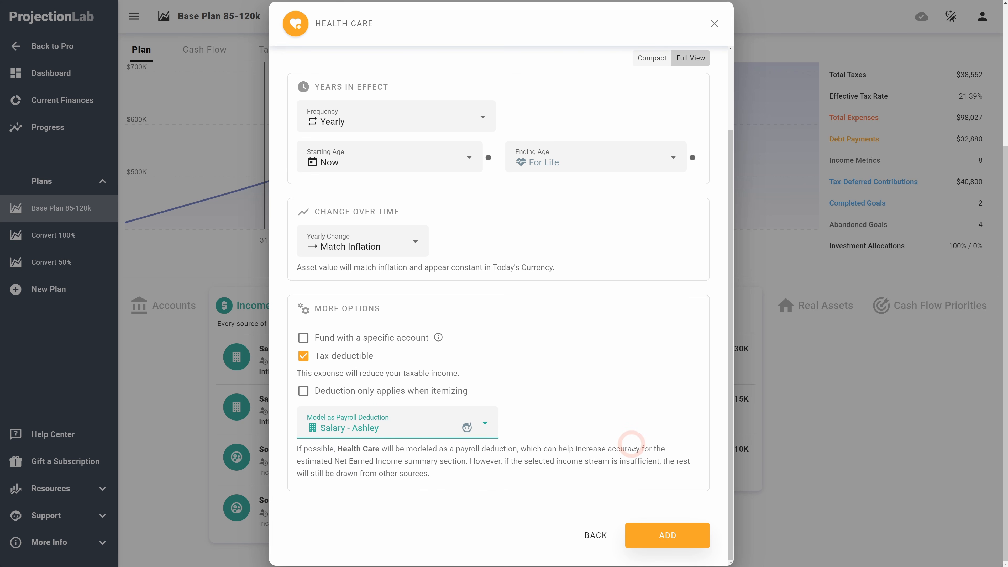
scroll(616, 415, up, 2)
Step: Rename the expense Health Care - payroll deduction and add it to the plan
click(402, 89)
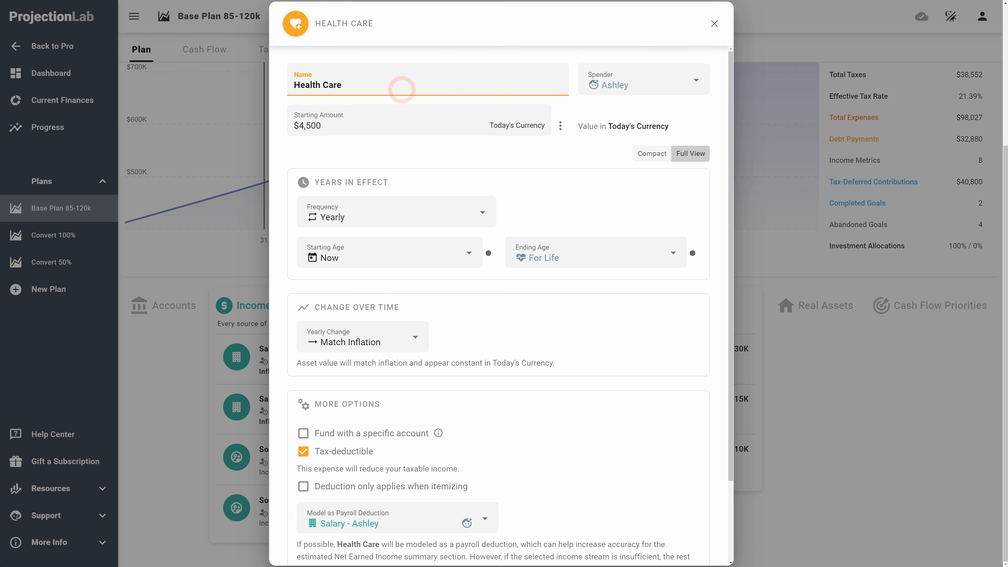
text(- payro)
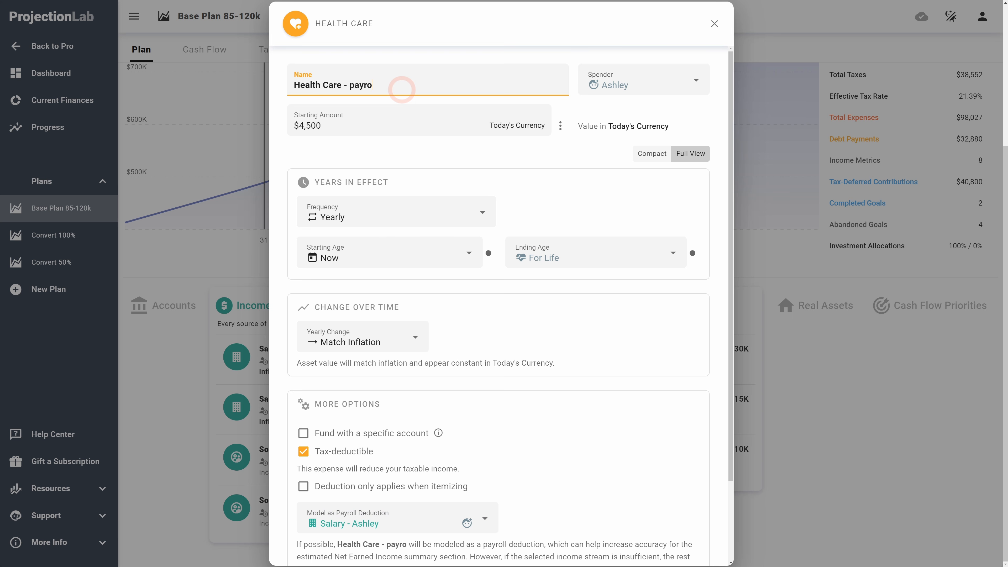
text(ll deduction)
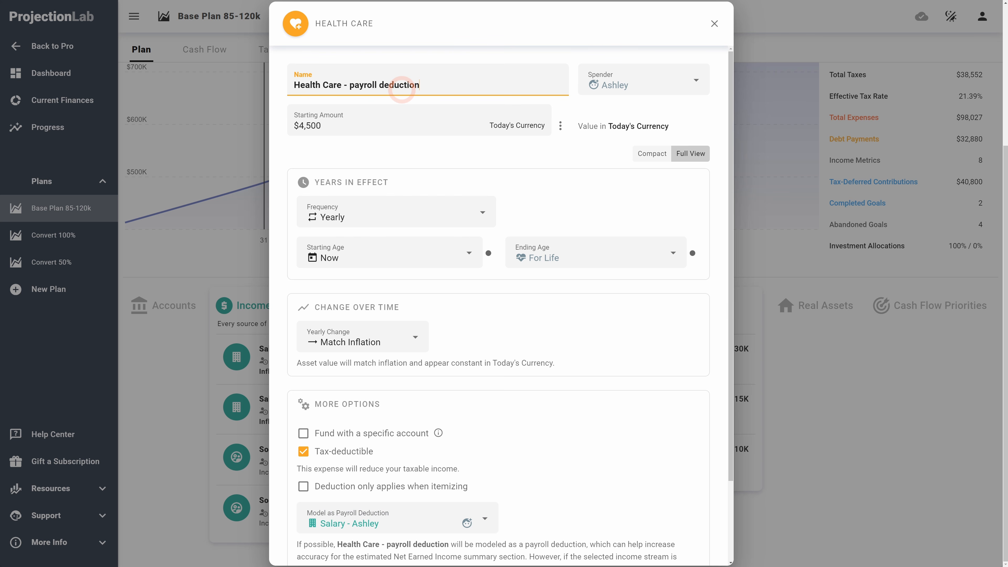
scroll(611, 303, down, 1)
scroll(656, 486, up, 1)
scroll(677, 549, down, 3)
click(667, 532)
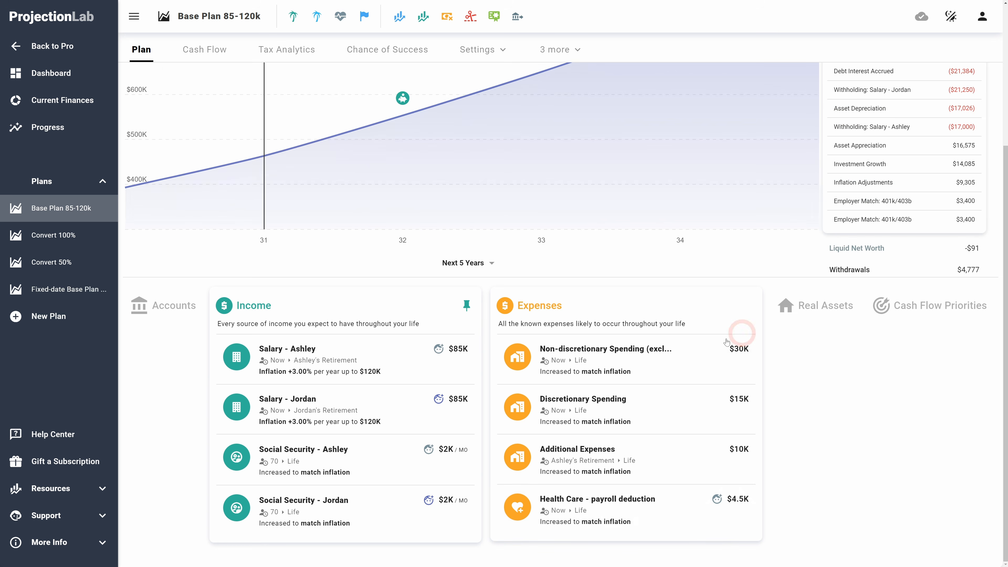
Step: Examine the plan's projection chart and change summary after adding the expense
scroll(361, 383, up, 5)
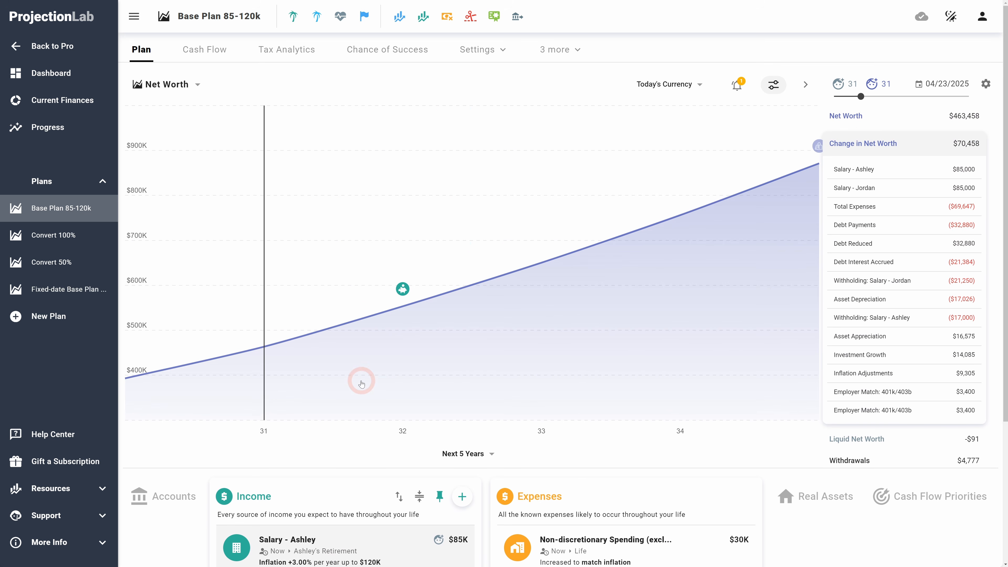
scroll(383, 363, down, 5)
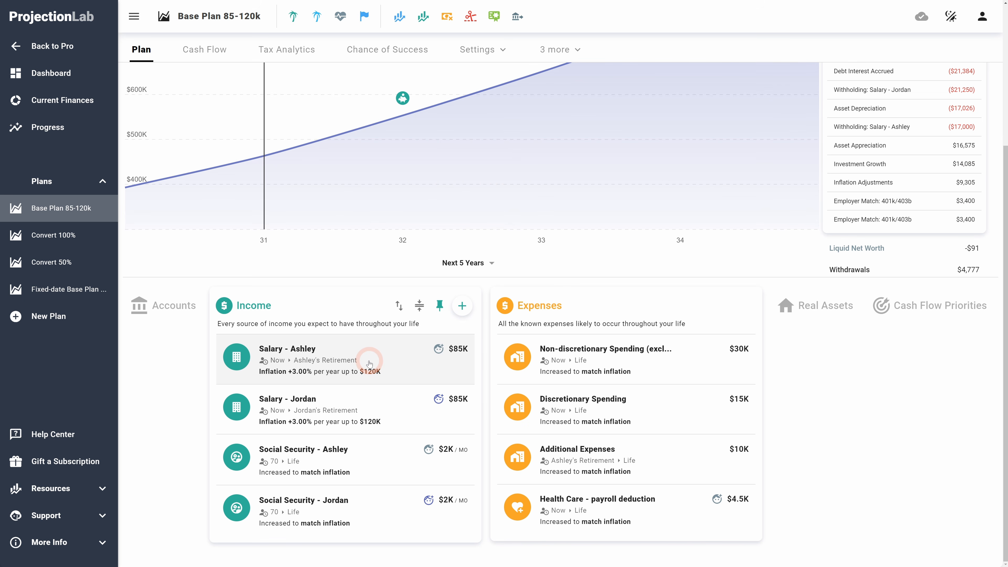
scroll(367, 361, up, 5)
scroll(364, 359, down, 5)
scroll(362, 360, up, 5)
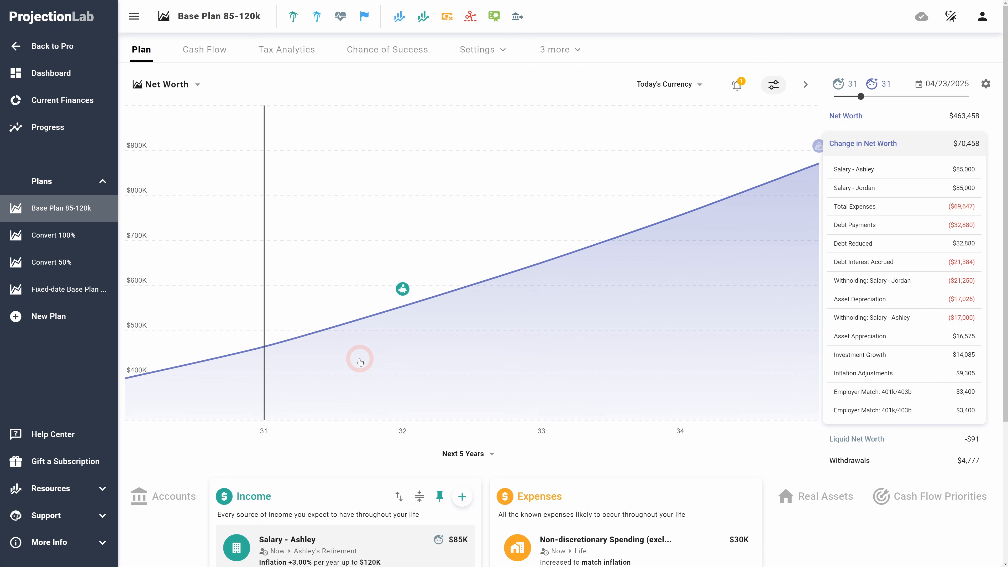
click(360, 359)
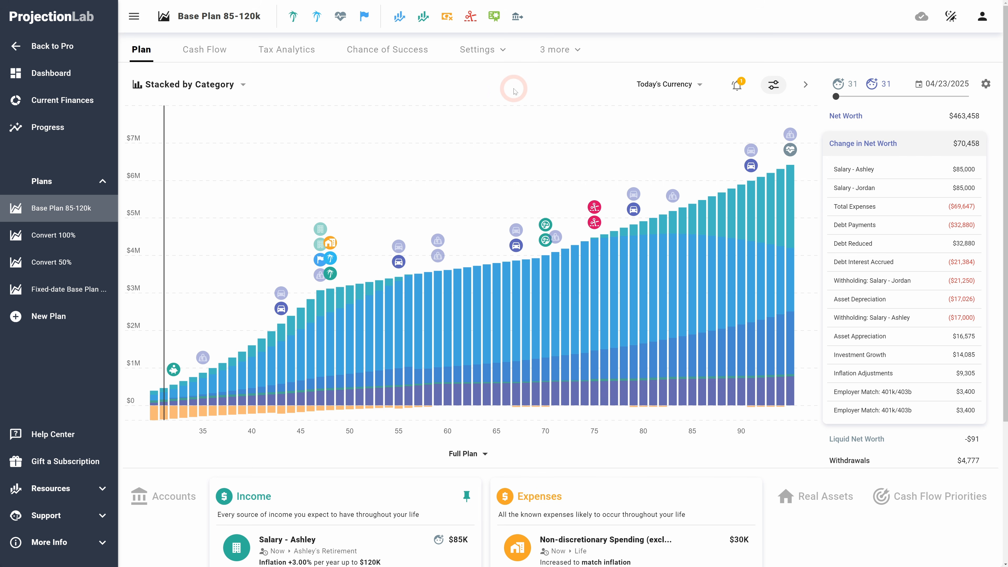
Step: Open the plan's Bonds settings and compare the Don't use bonds and Custom Allocation types
click(477, 49)
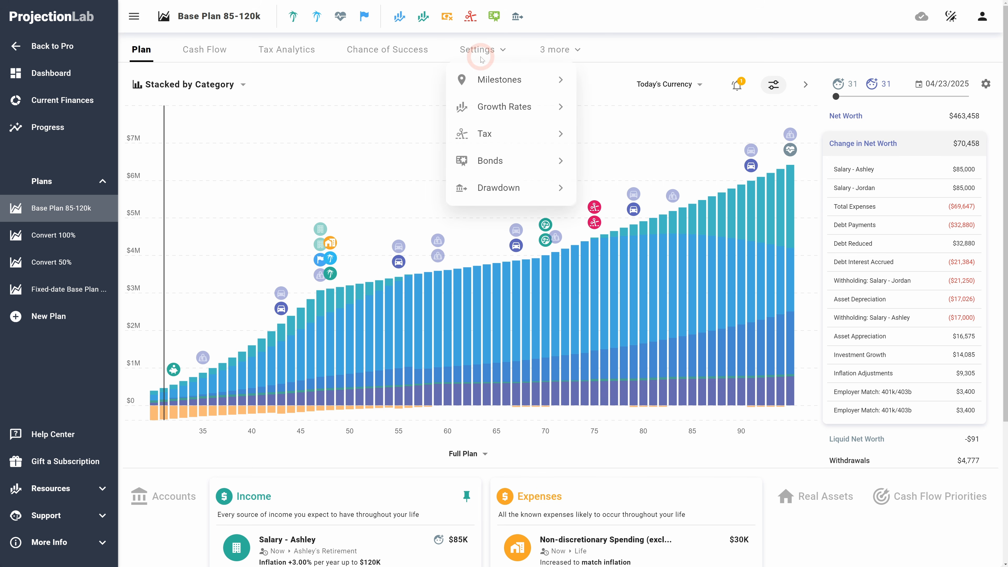
click(501, 170)
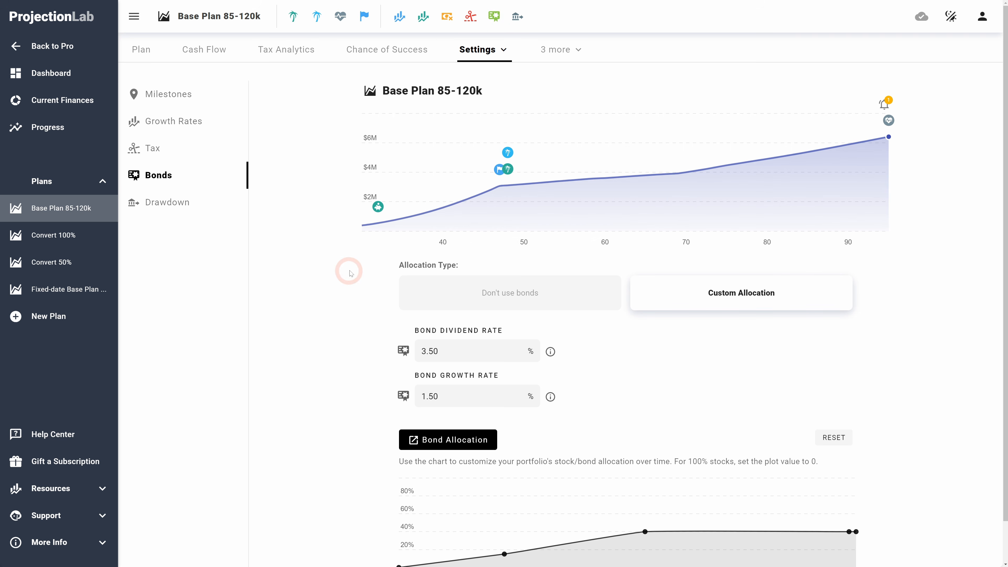
click(560, 304)
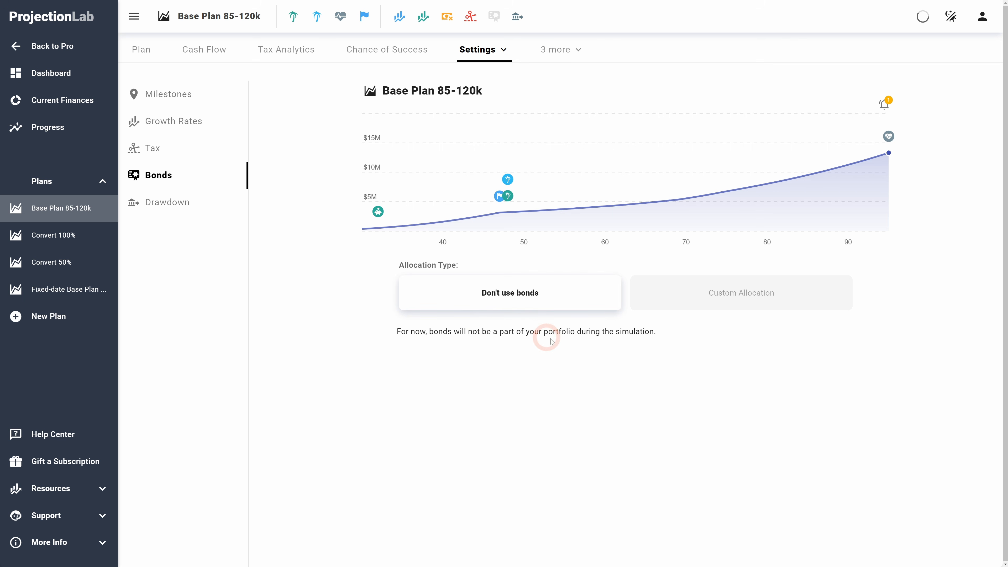
drag(654, 335, 462, 335)
click(421, 334)
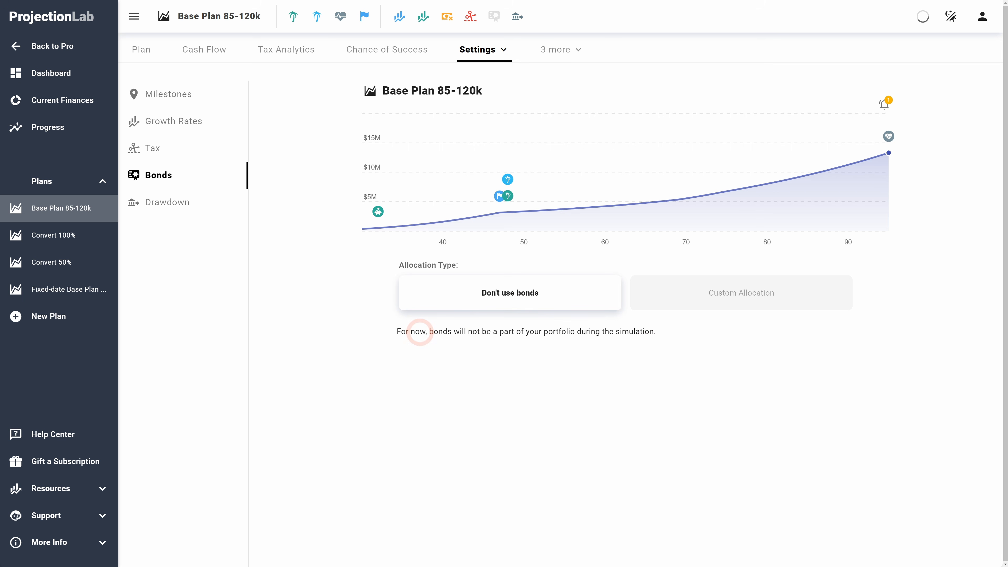
click(730, 303)
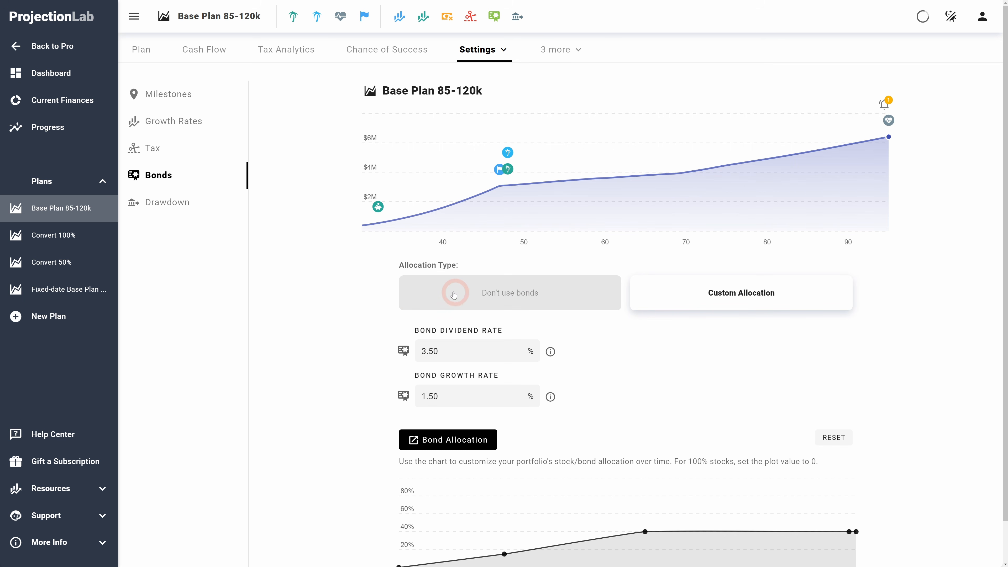
Step: Open the bond allocation over time editor to review its control points
scroll(360, 300, down, 1)
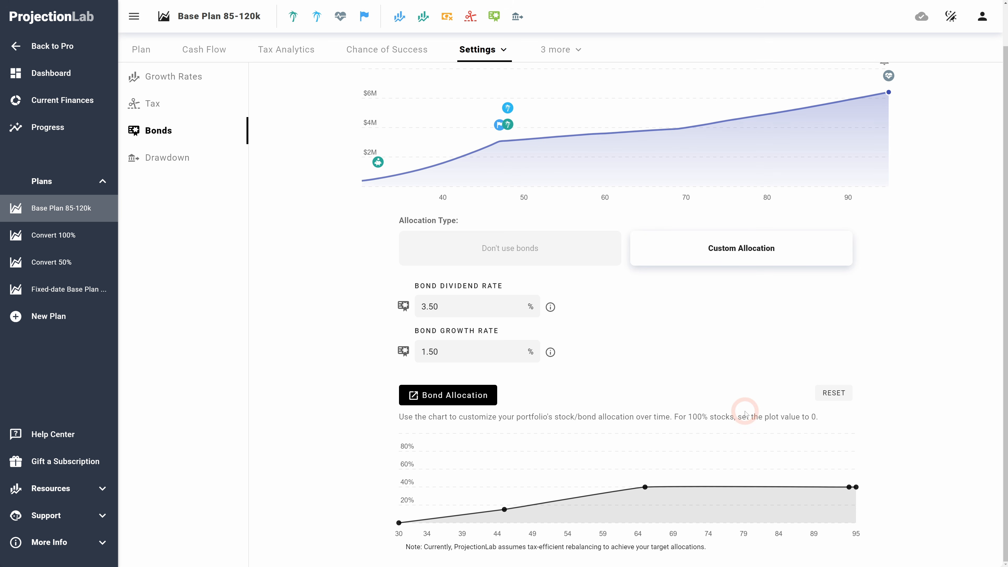
drag(776, 417, 524, 419)
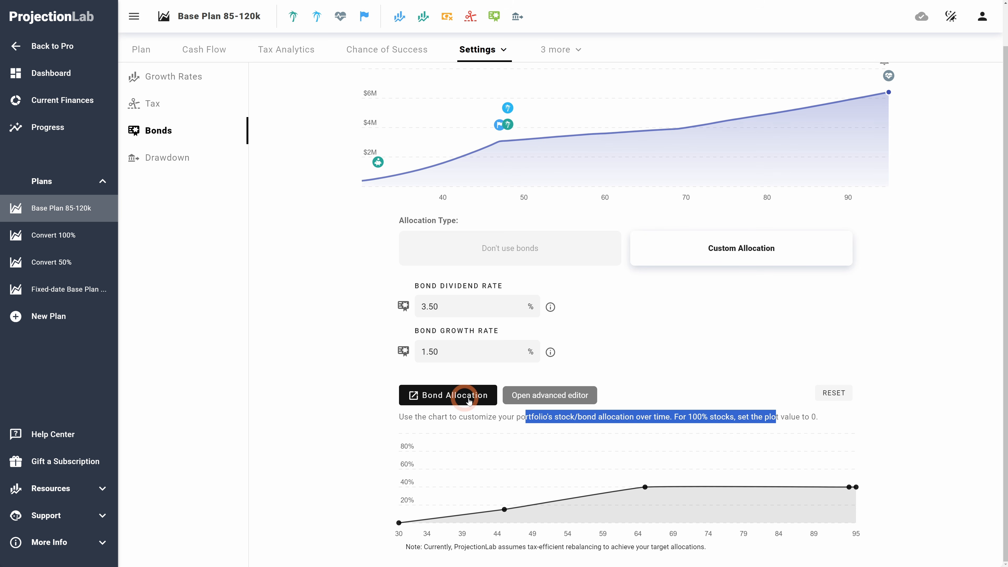
click(461, 403)
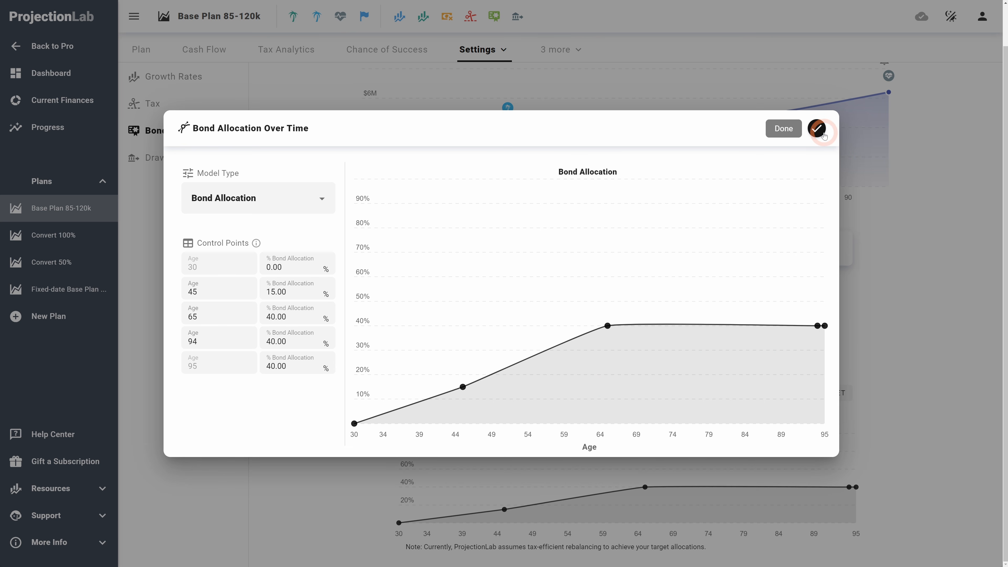
click(816, 127)
scroll(301, 306, up, 1)
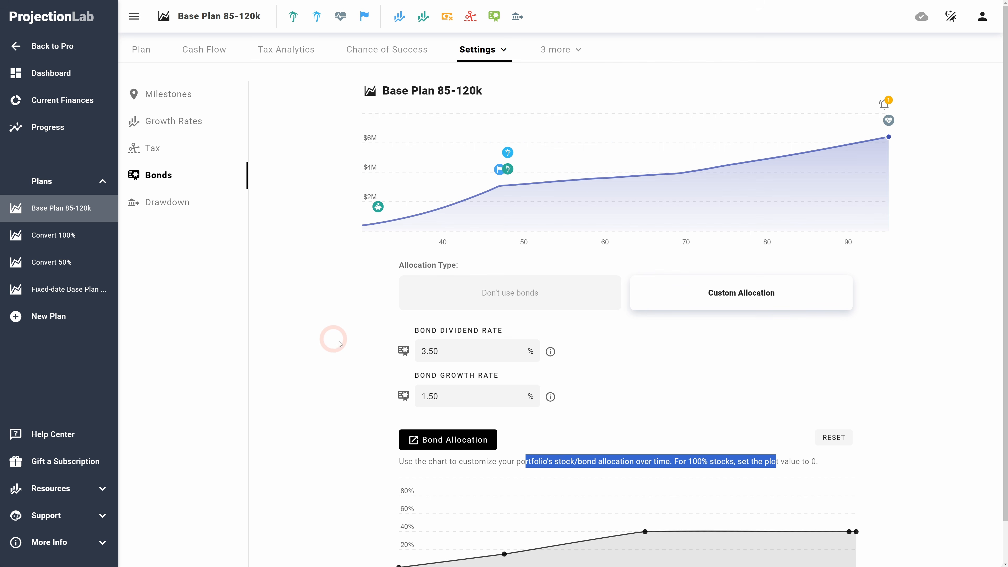
Step: Open the plan's Growth Rates settings and switch them to the Advanced mode
scroll(722, 371, down, 1)
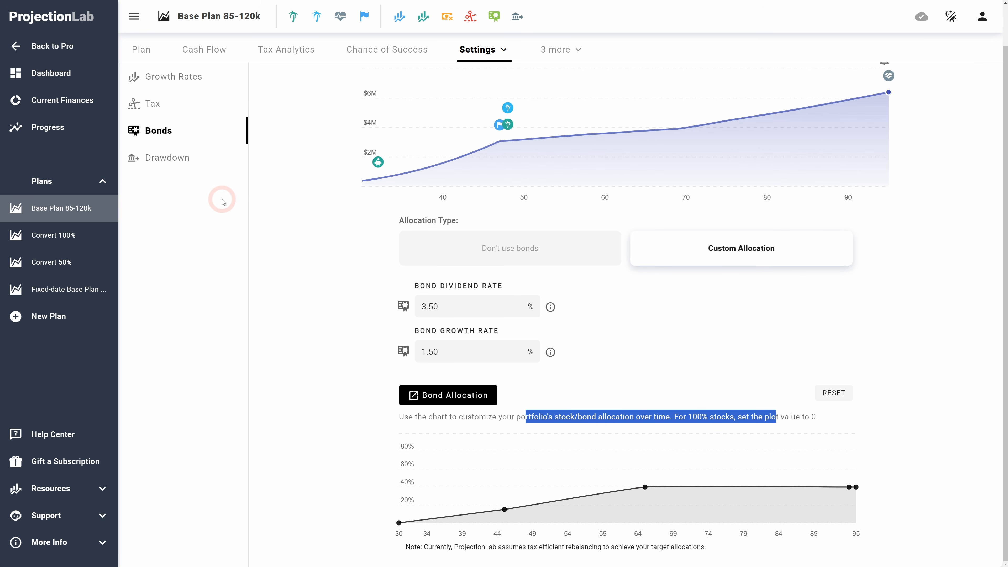
scroll(165, 129, up, 1)
click(166, 124)
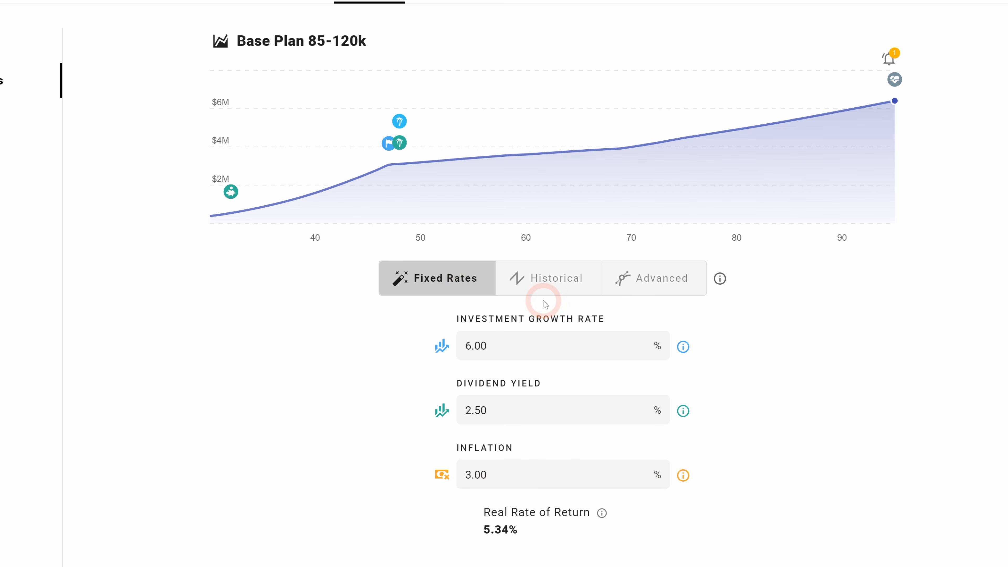
click(658, 282)
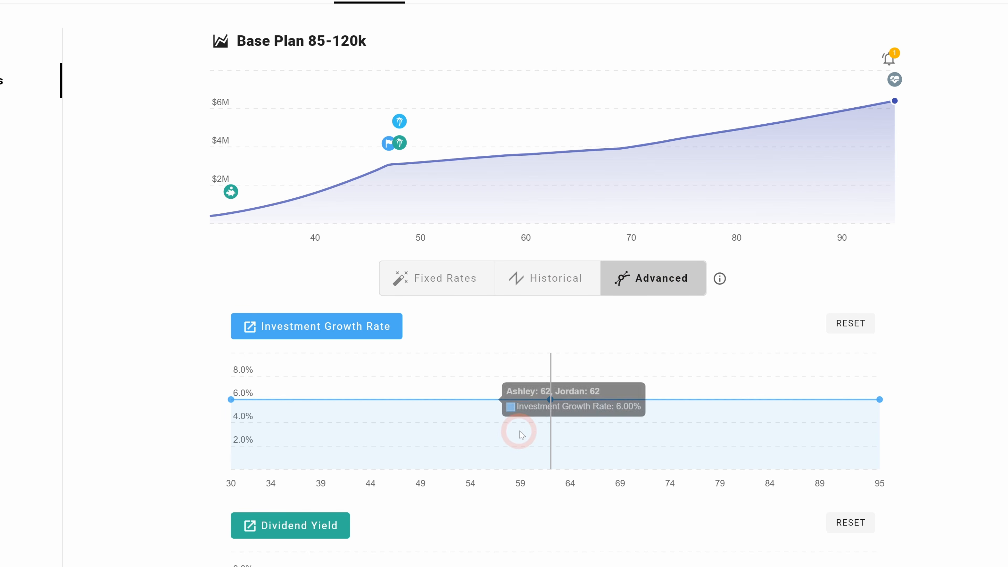
Step: Open the inflation-over-time editor for the plan's advanced growth rates
scroll(153, 371, down, 3)
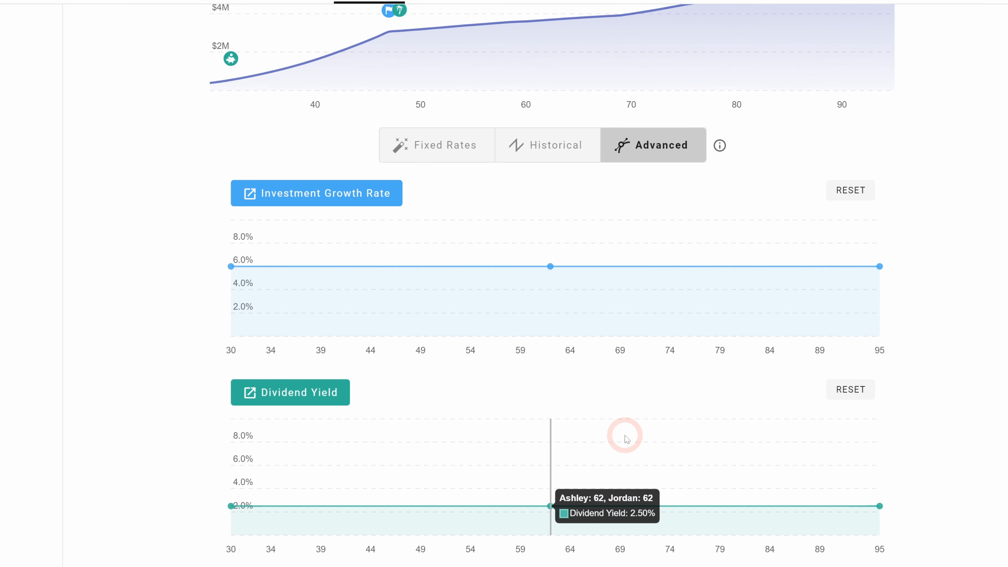
scroll(263, 482, down, 3)
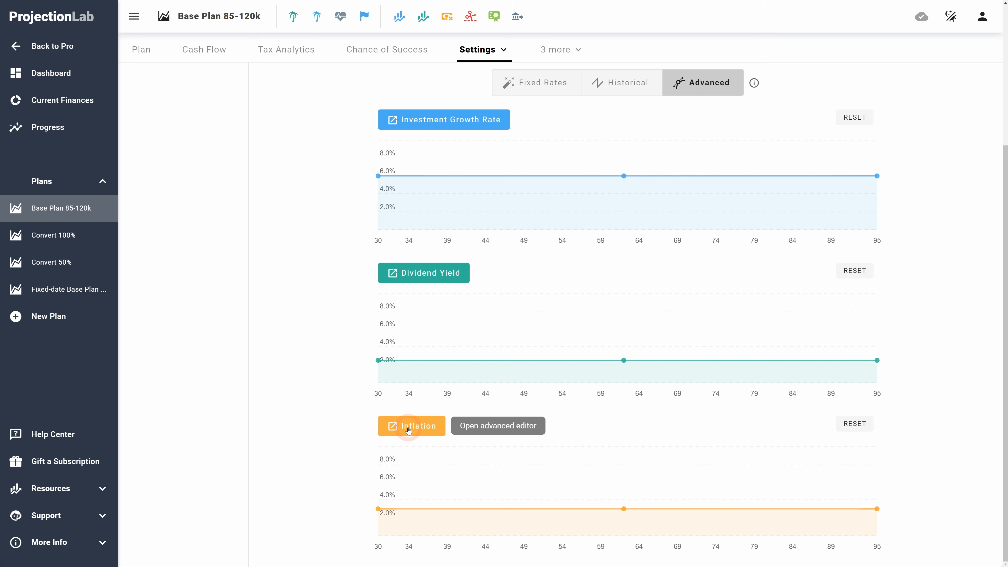
click(422, 428)
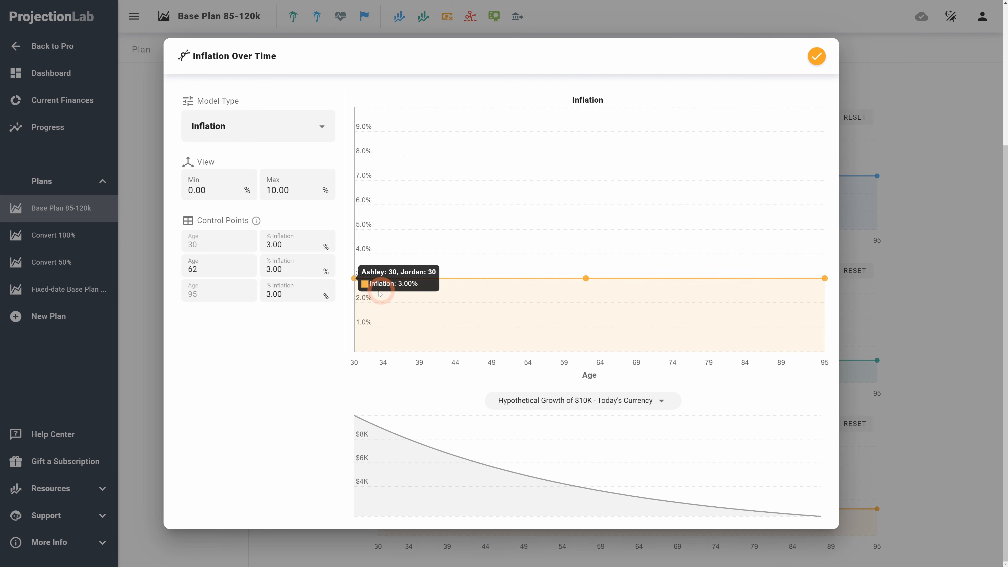
Step: Set inflation at age 30 to 2% and add a control point at age 35 with 2% inflation
click(309, 240)
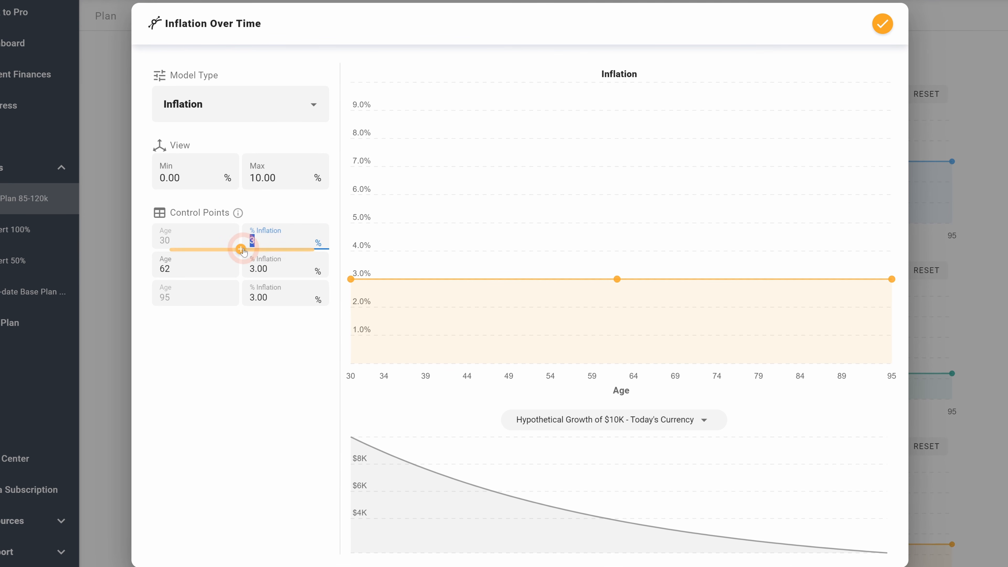
click(241, 250)
click(281, 238)
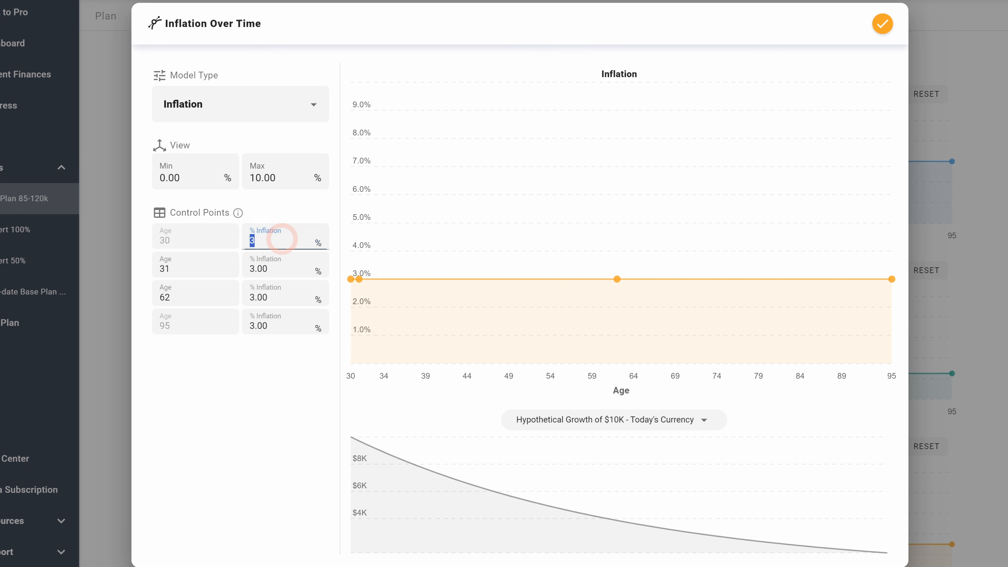
click(202, 270)
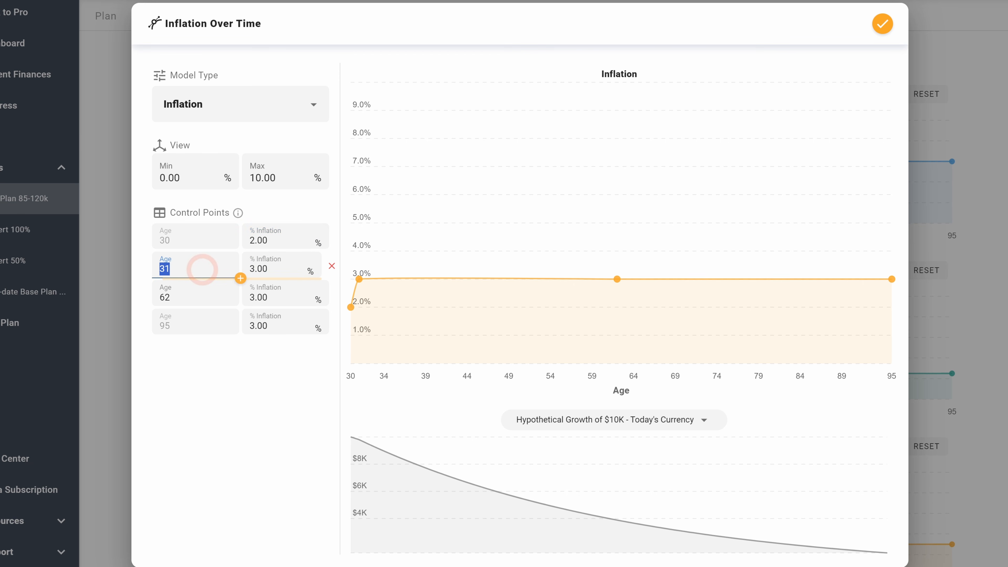
text(35)
click(283, 267)
text(2)
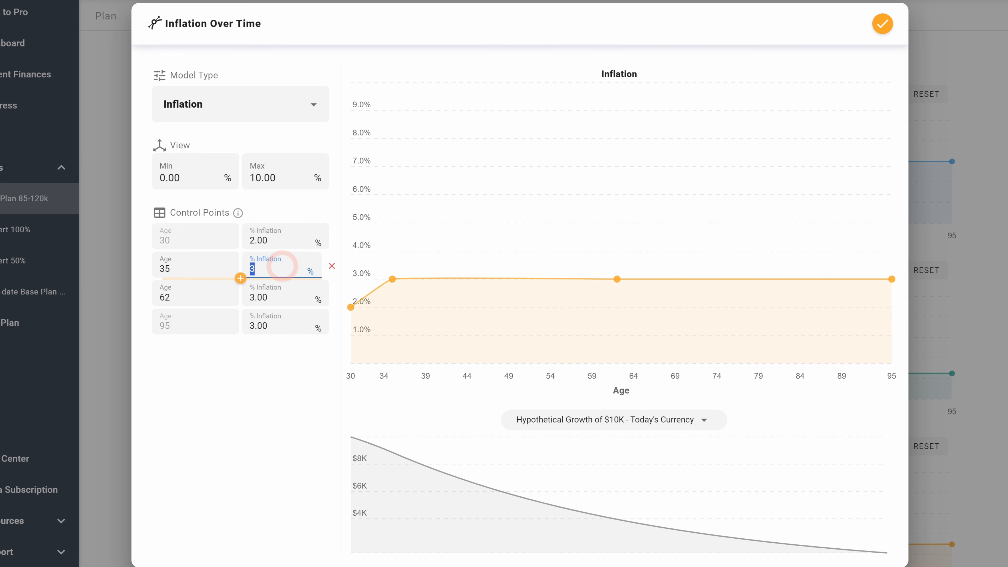
Step: Add an inflation control point at age 36 with 3.2%
click(256, 298)
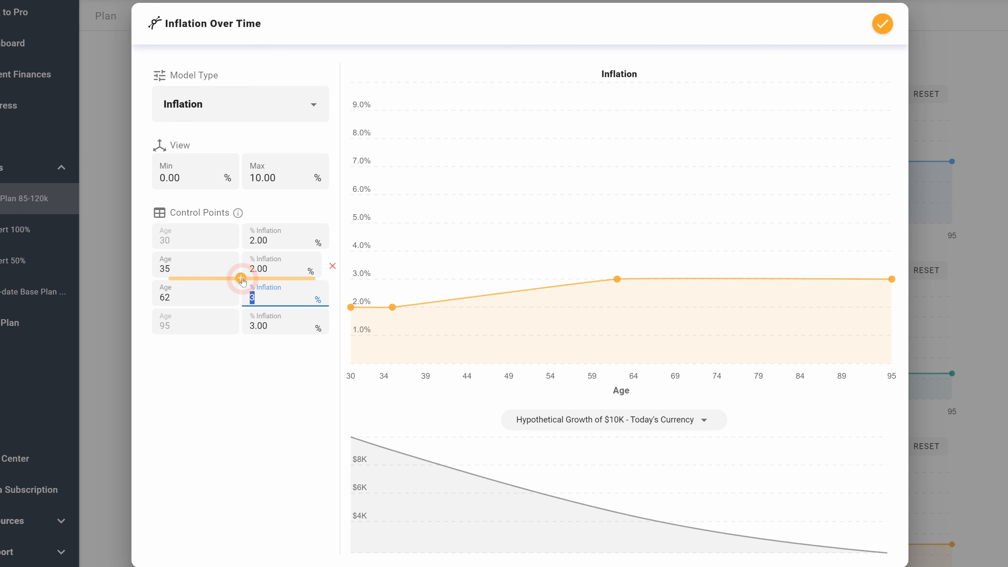
click(240, 306)
click(283, 296)
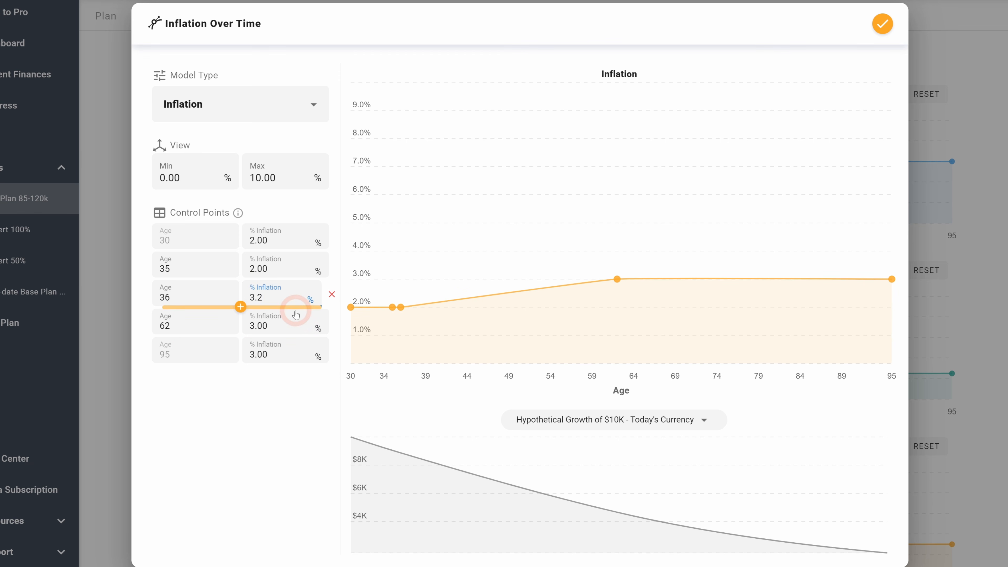
Step: Remove the inflation control points at ages 62 and 63
click(284, 330)
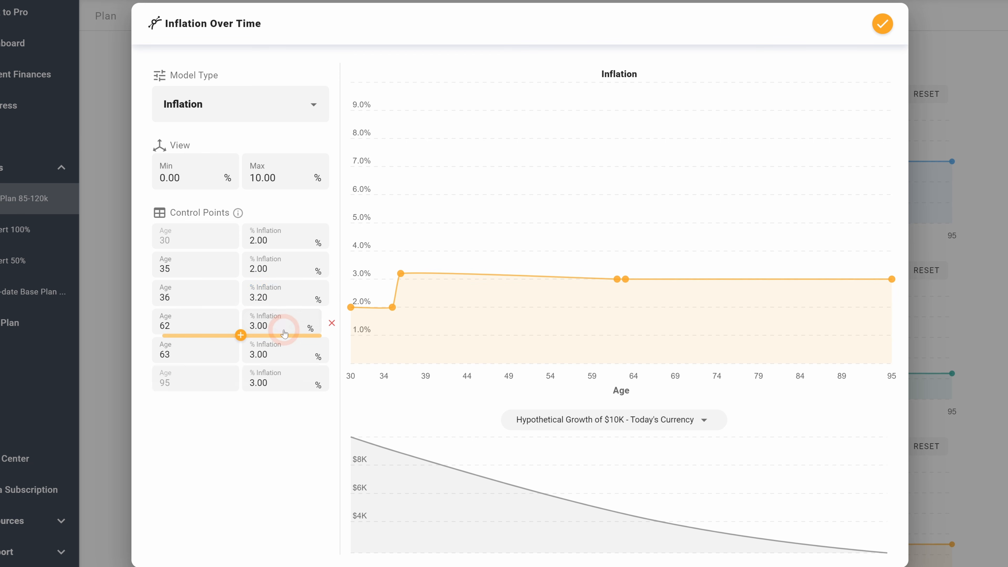
click(332, 323)
click(289, 322)
click(330, 323)
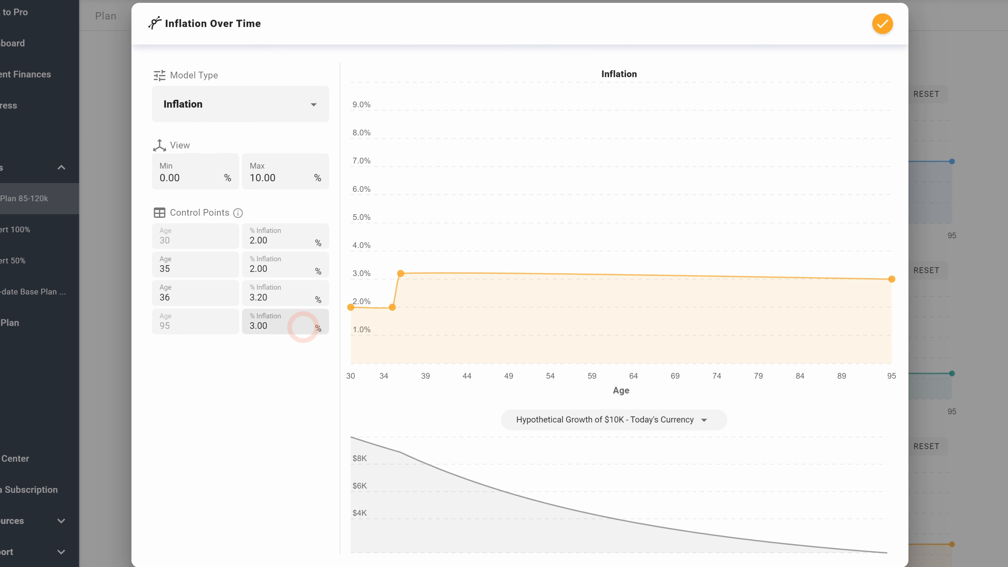
Step: Set inflation at age 95 to 3.2% and save the inflation curve
click(287, 324)
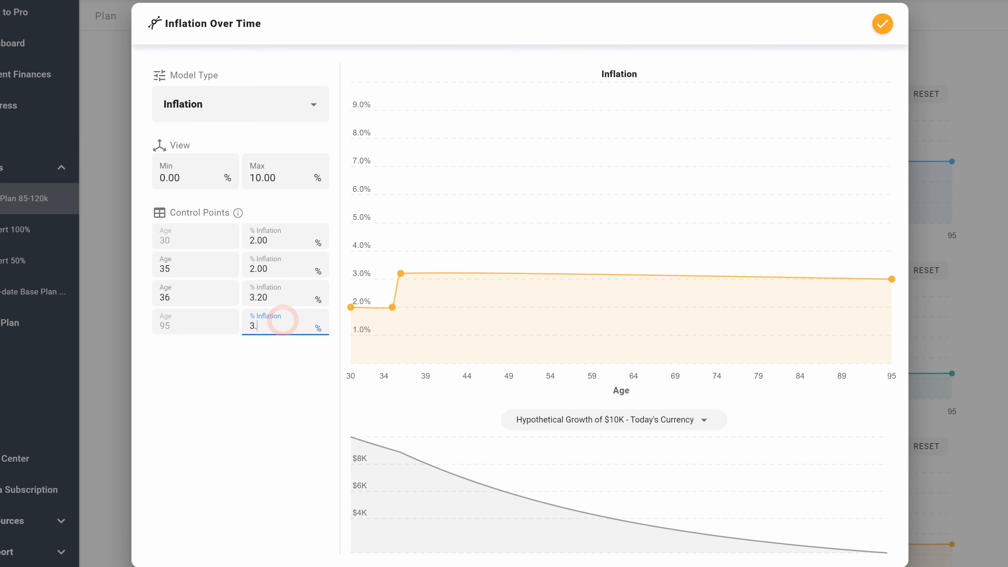
text(3.2)
click(262, 393)
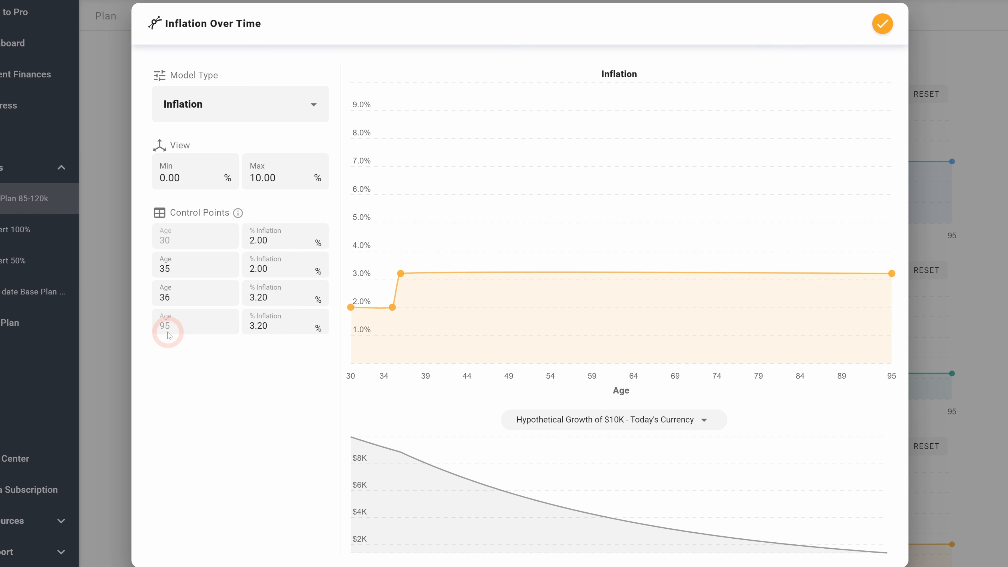
click(882, 23)
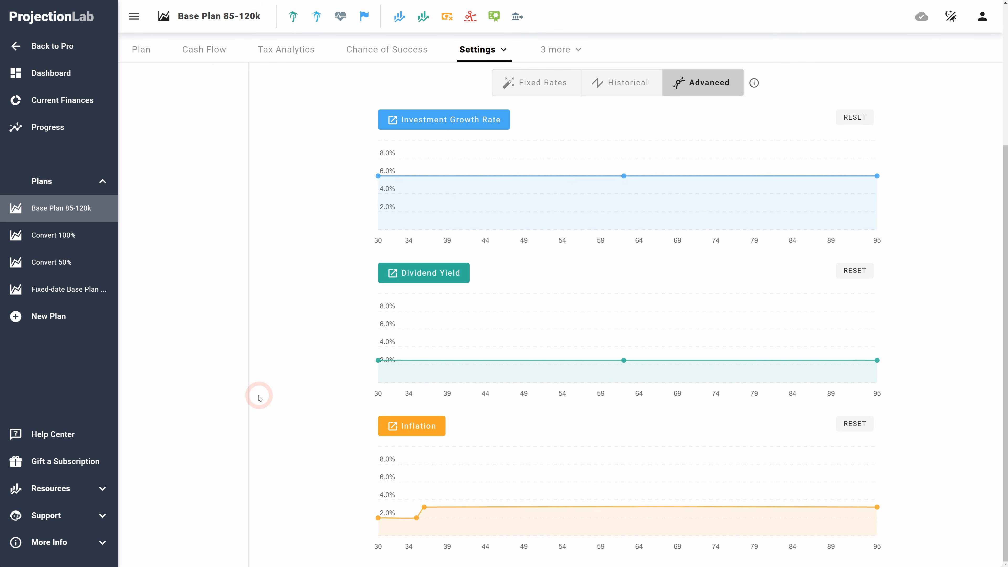
Step: Switch the growth rates to Historical mode and set the start year to 1980
scroll(296, 389, up, 5)
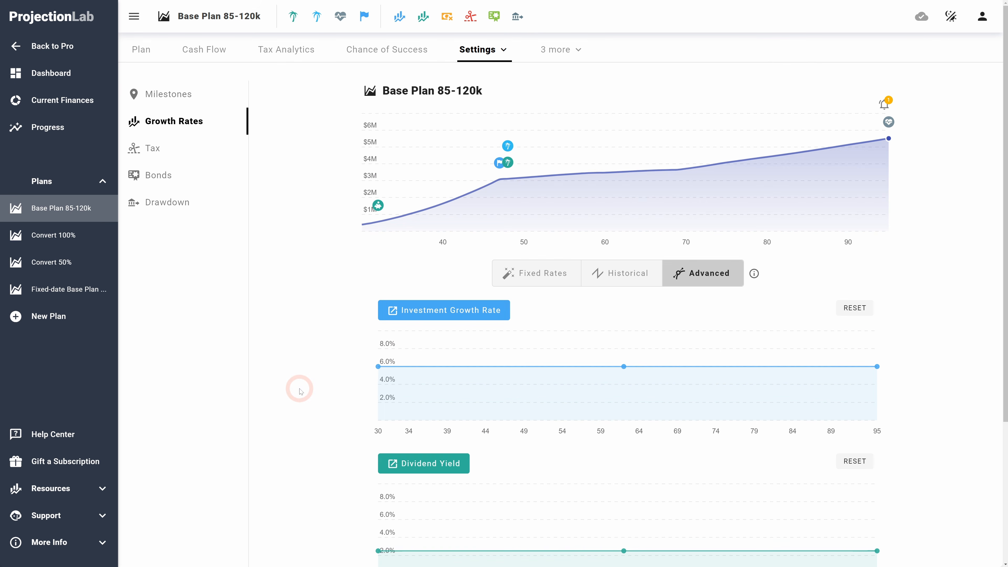
click(628, 276)
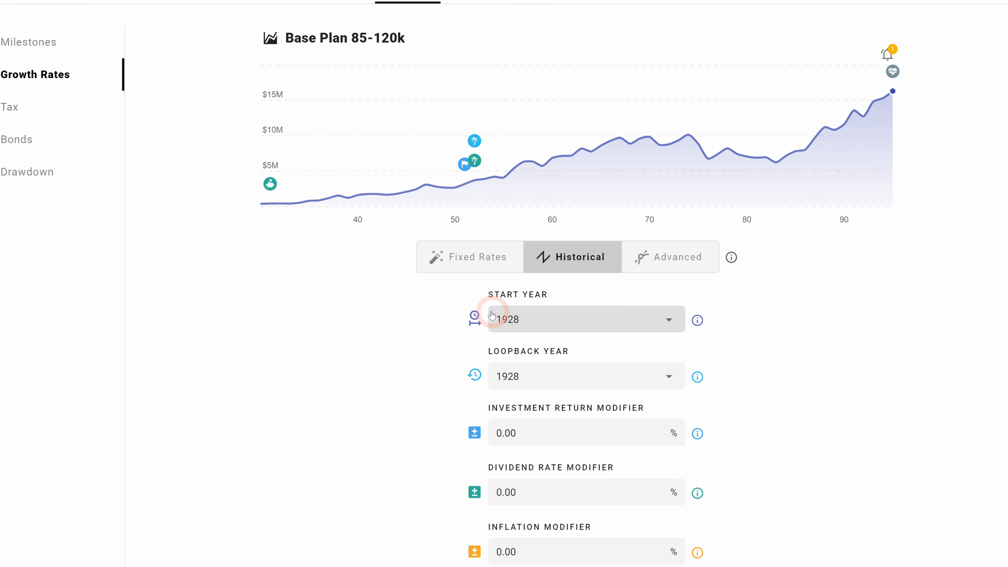
mouse_move(282, 201)
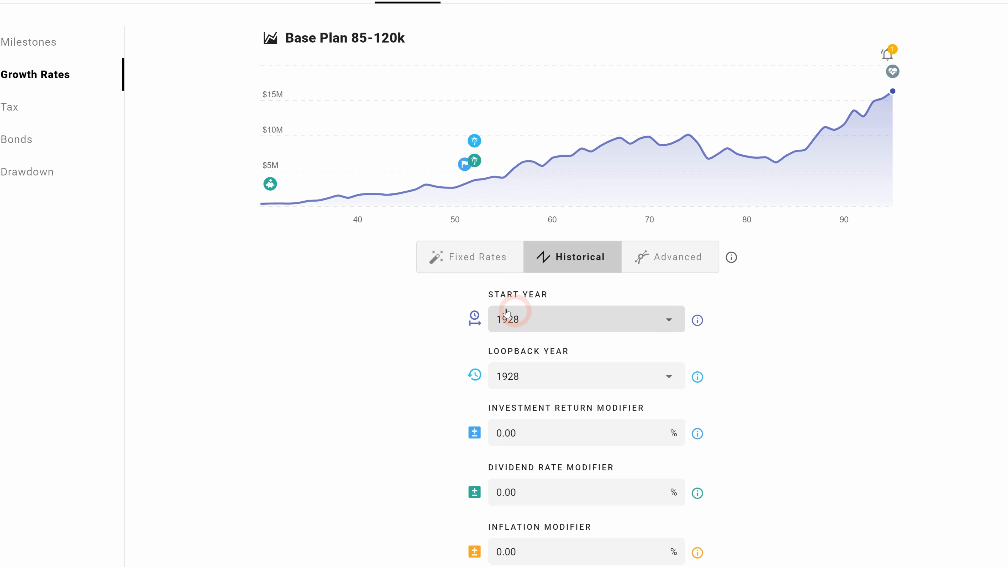
click(557, 319)
click(560, 321)
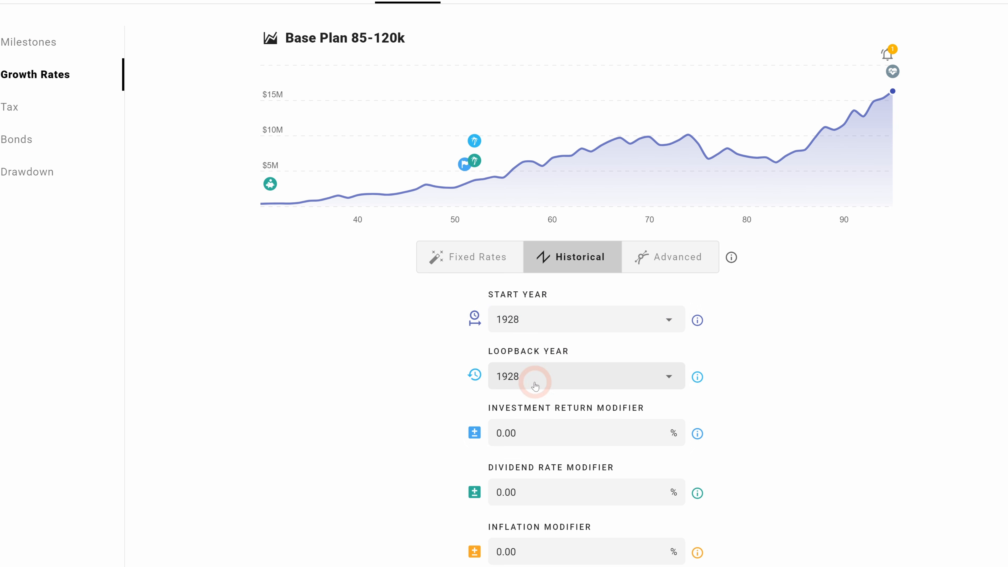
click(554, 381)
click(379, 379)
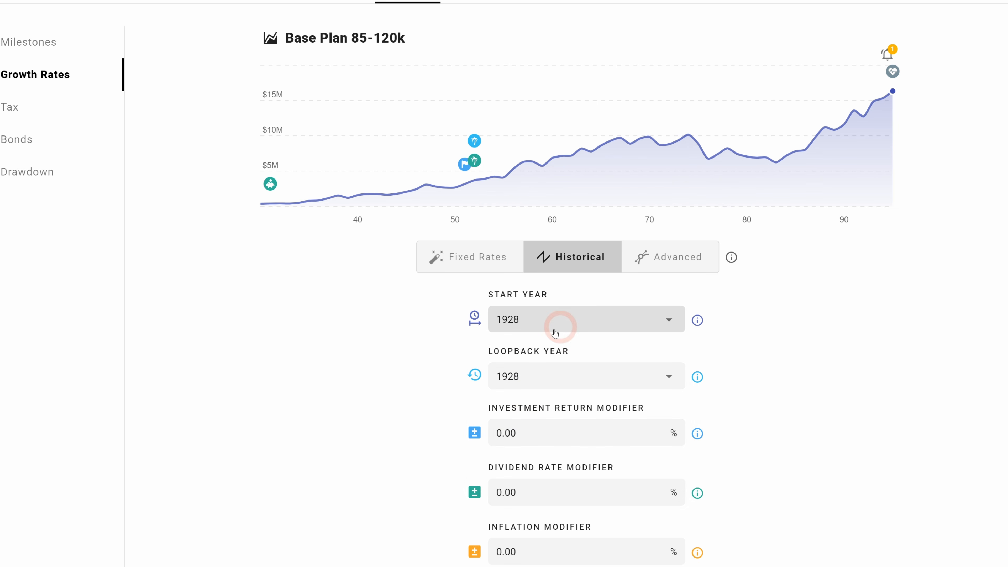
click(542, 324)
scroll(544, 374, down, 15)
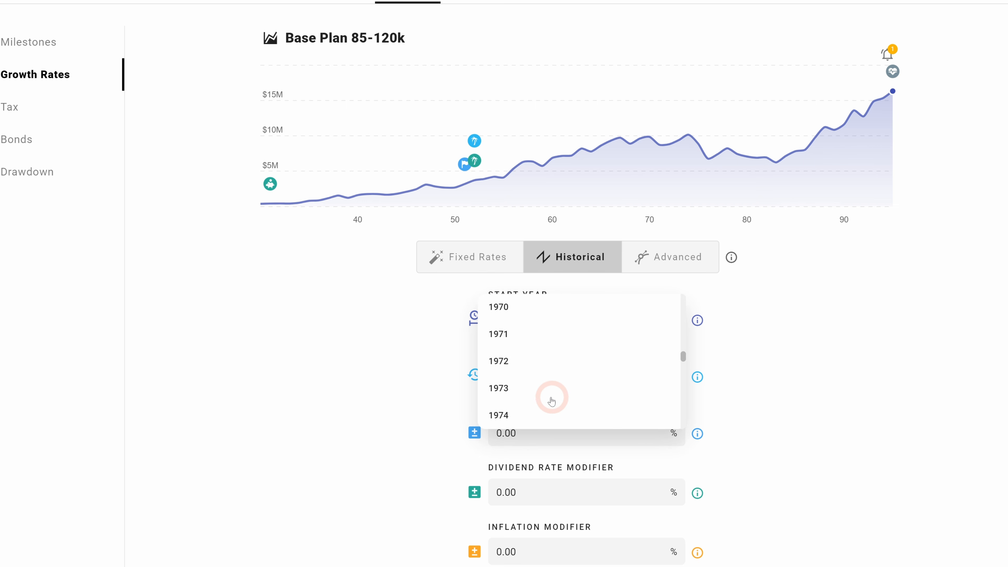
scroll(529, 381, down, 1)
click(526, 429)
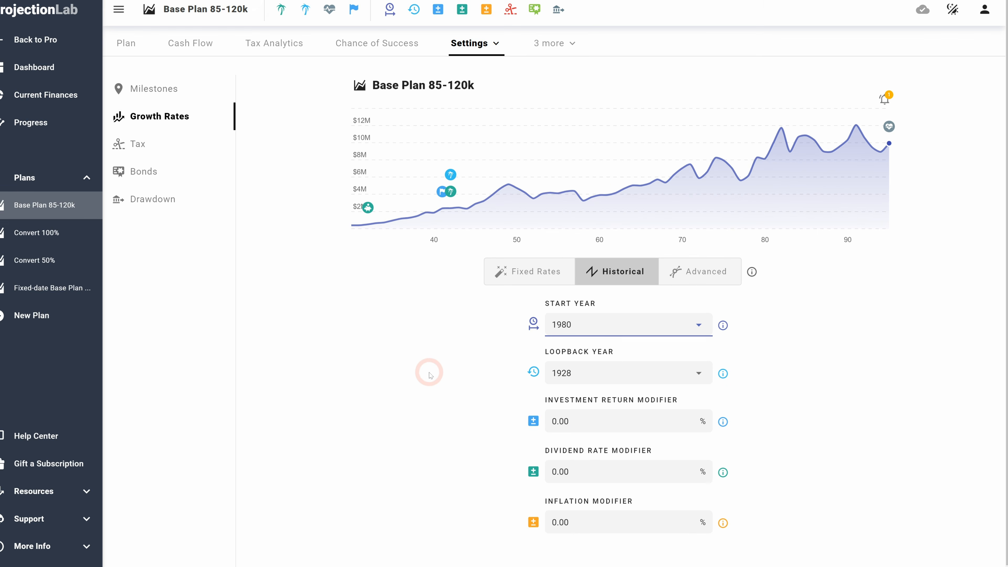
Step: Examine the plan's projection chart year by year and the quick loopback year setting
click(140, 51)
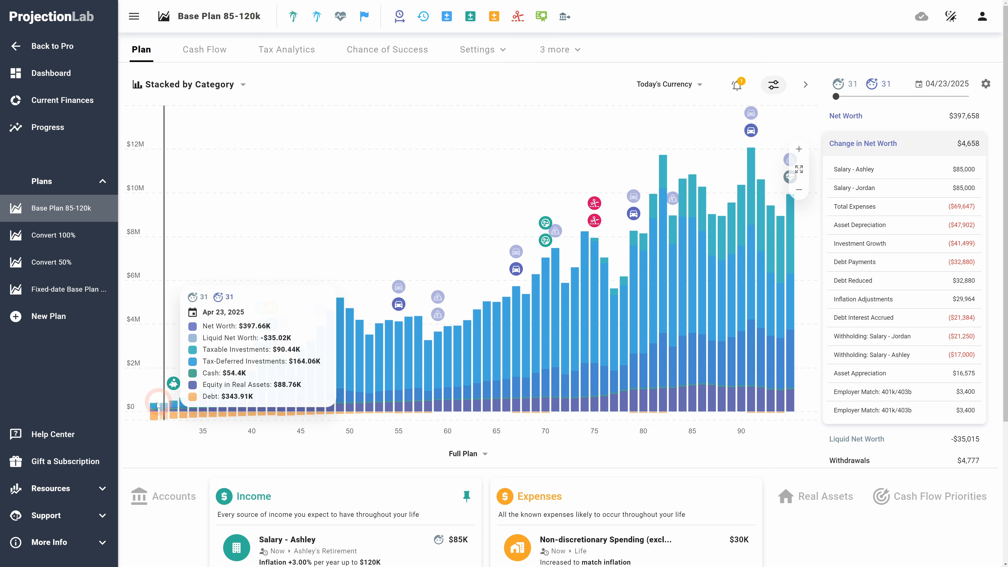
click(150, 409)
click(163, 407)
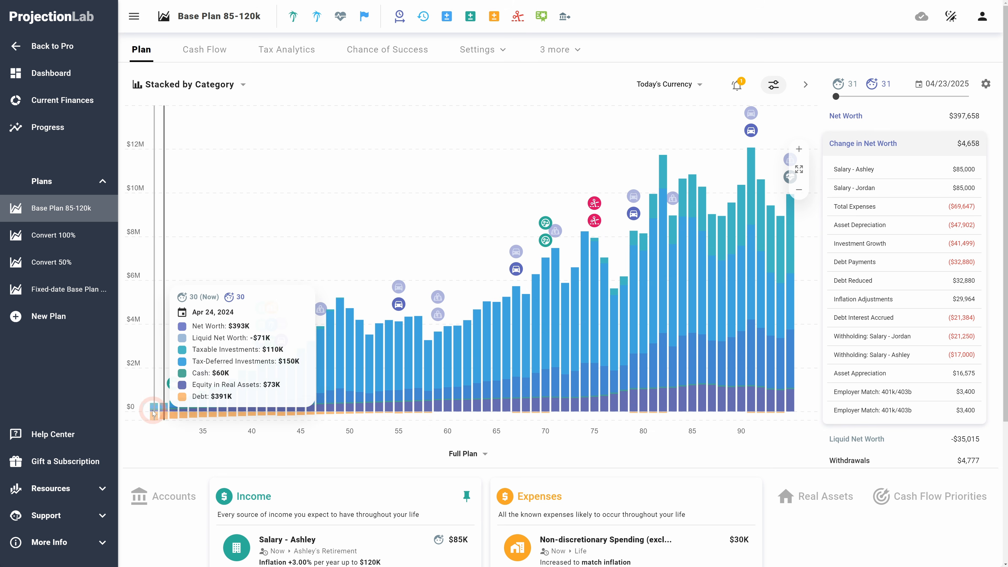
click(154, 406)
click(163, 407)
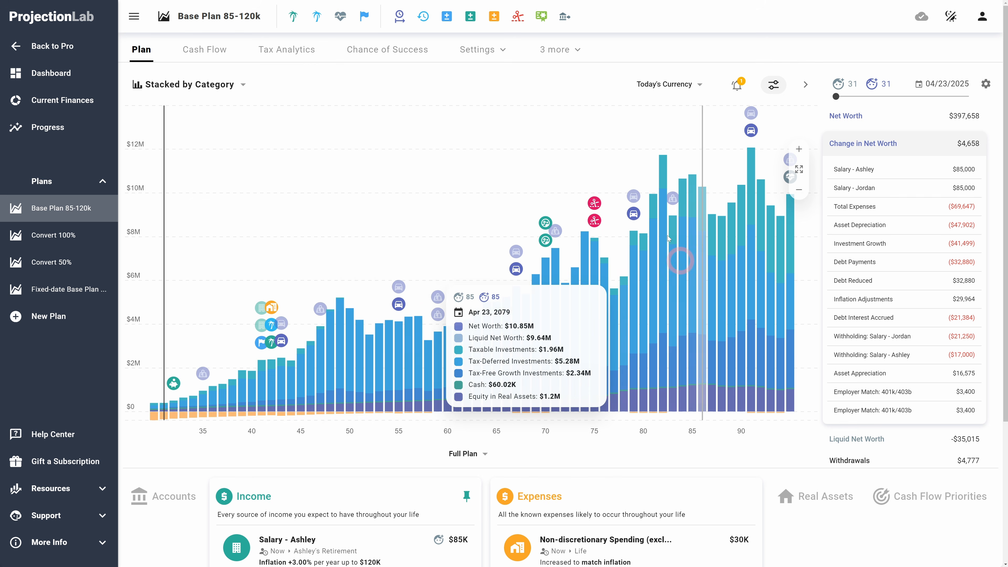
click(448, 14)
click(423, 17)
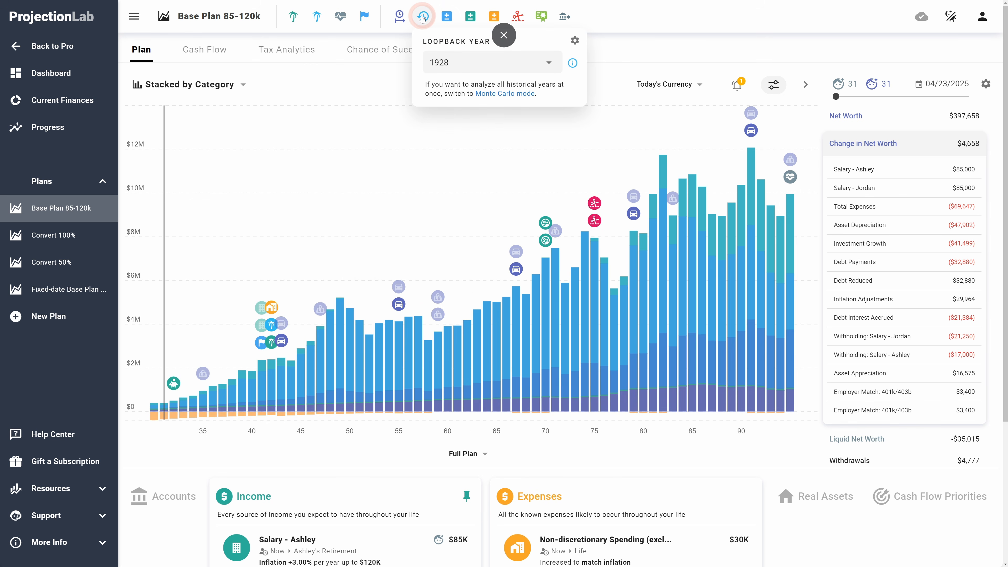
click(429, 67)
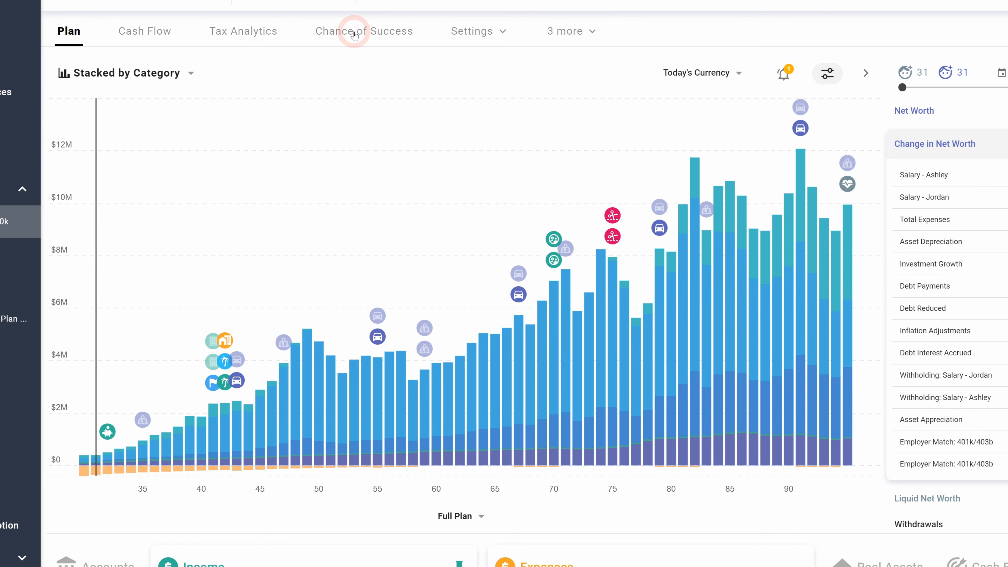
Step: Open the Chance of Success tab and expand its Data Sources section
click(355, 34)
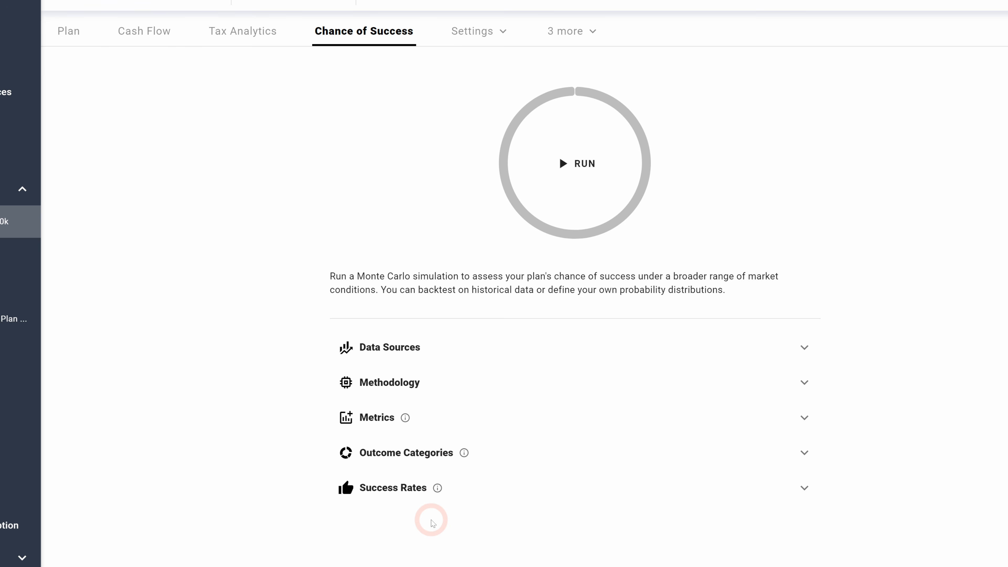
click(467, 350)
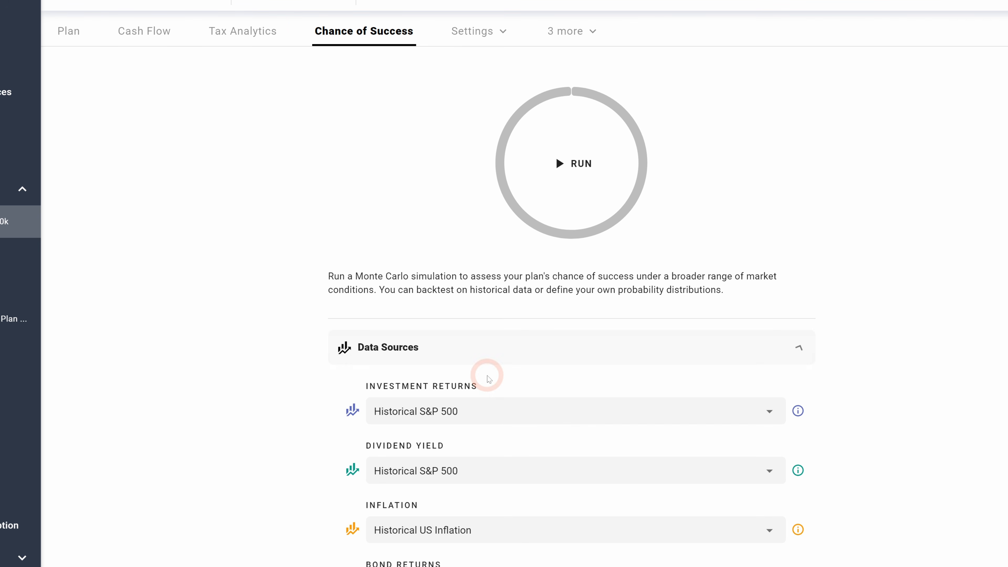
scroll(220, 385, down, 5)
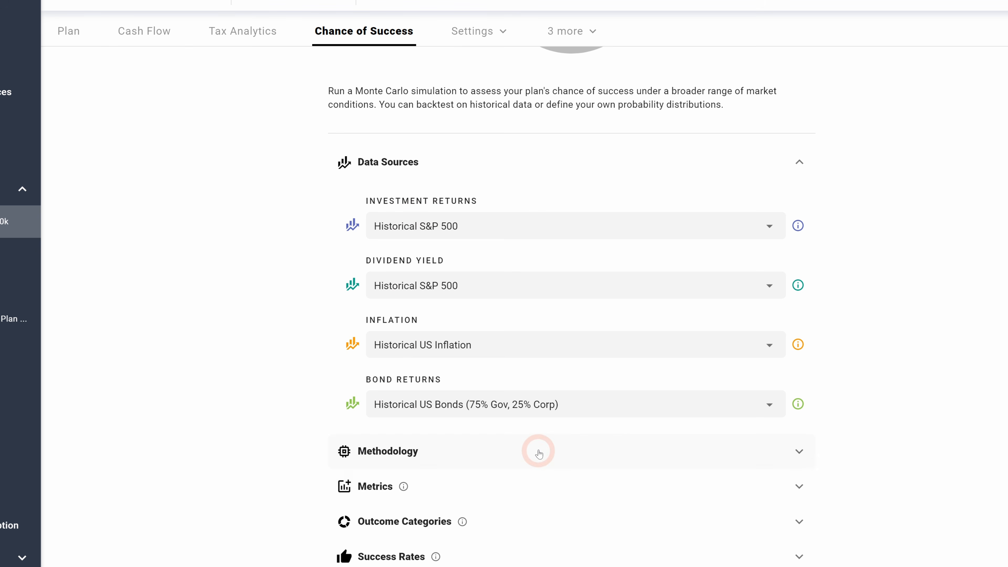
Step: Set the Monte Carlo historical sampling methodology to Historical, No Looping
click(524, 452)
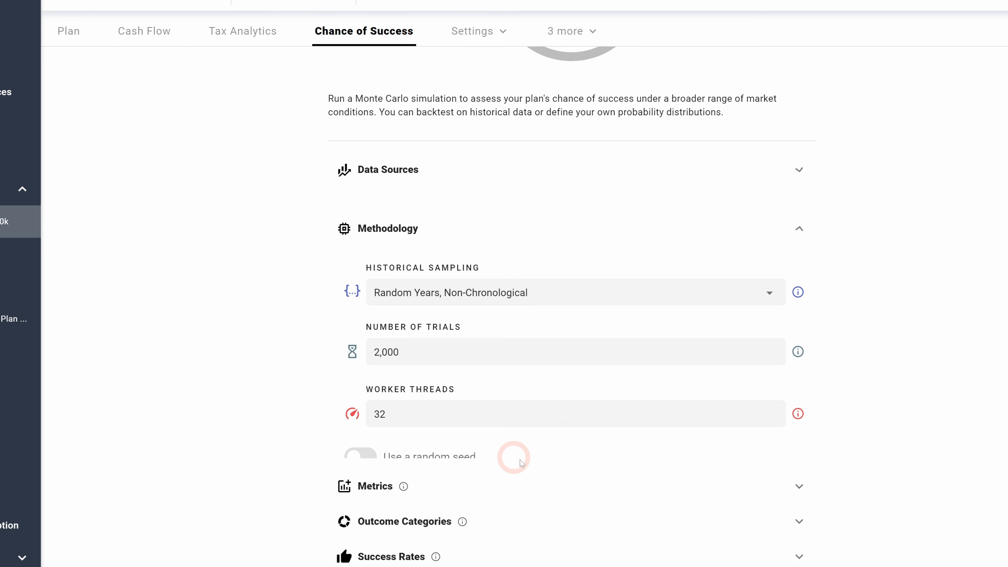
click(501, 281)
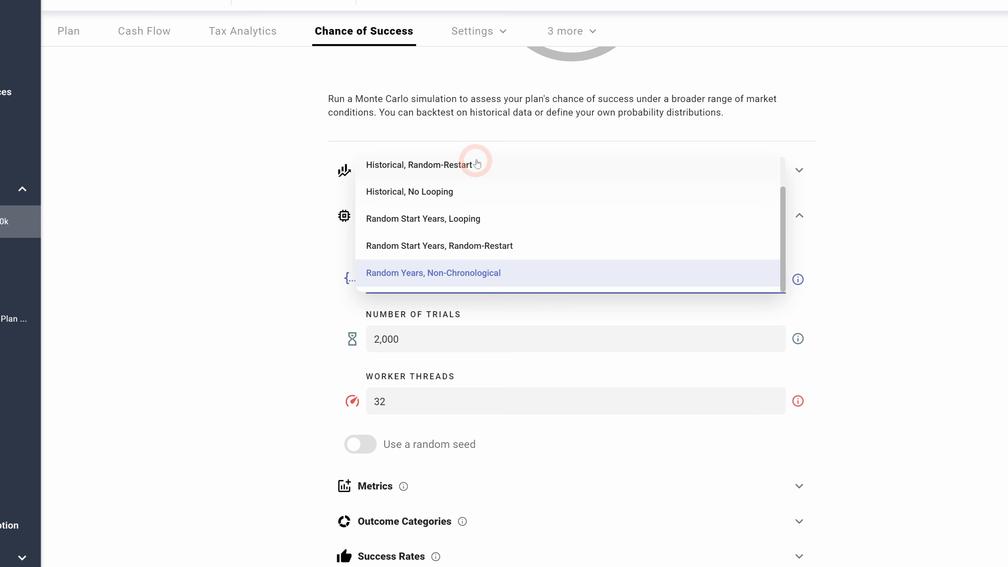
click(450, 195)
click(239, 359)
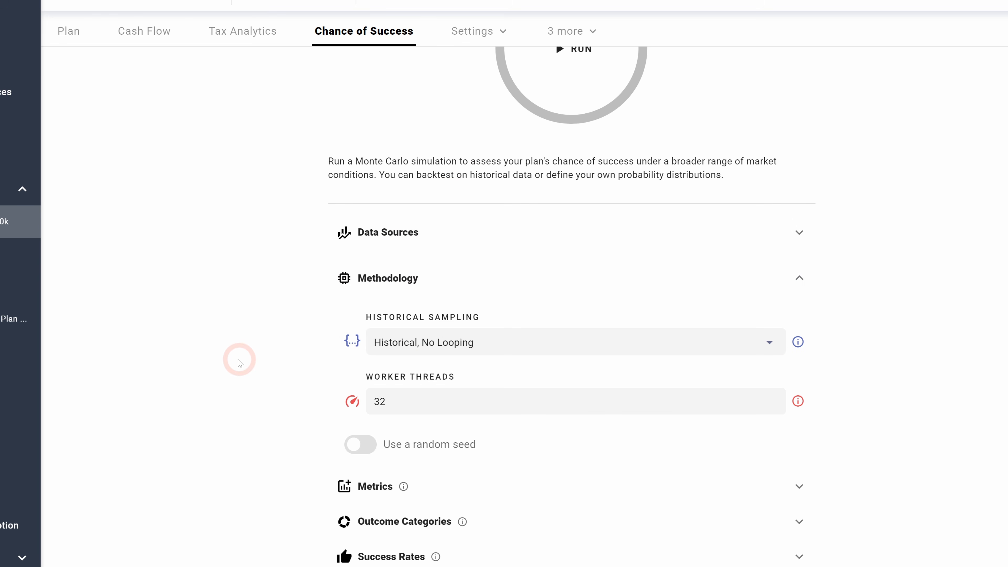
Step: Set the Monte Carlo historical sampling methodology to Historical, Looping
click(500, 342)
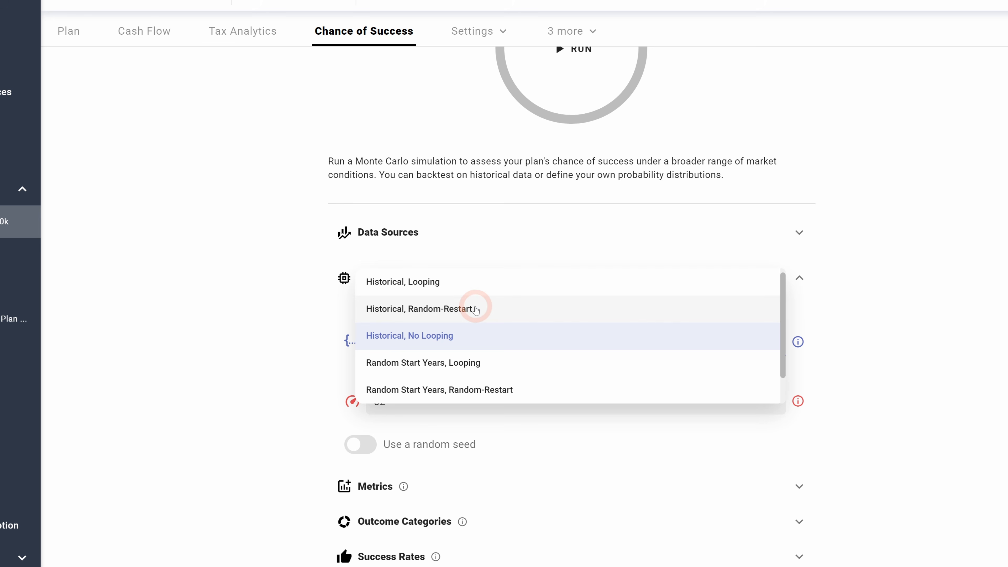
click(472, 281)
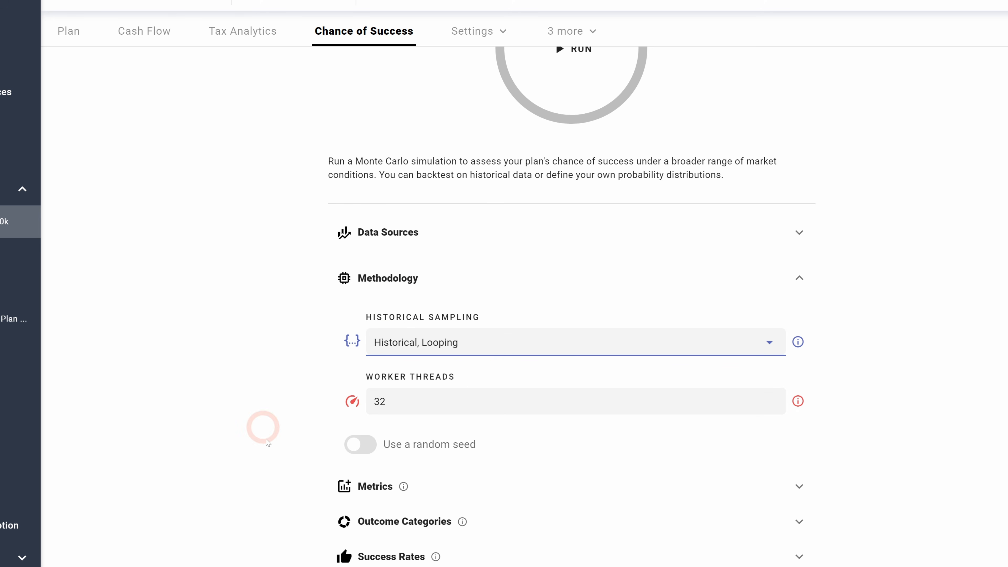
Step: Run the Monte Carlo chance-of-success simulation
click(354, 444)
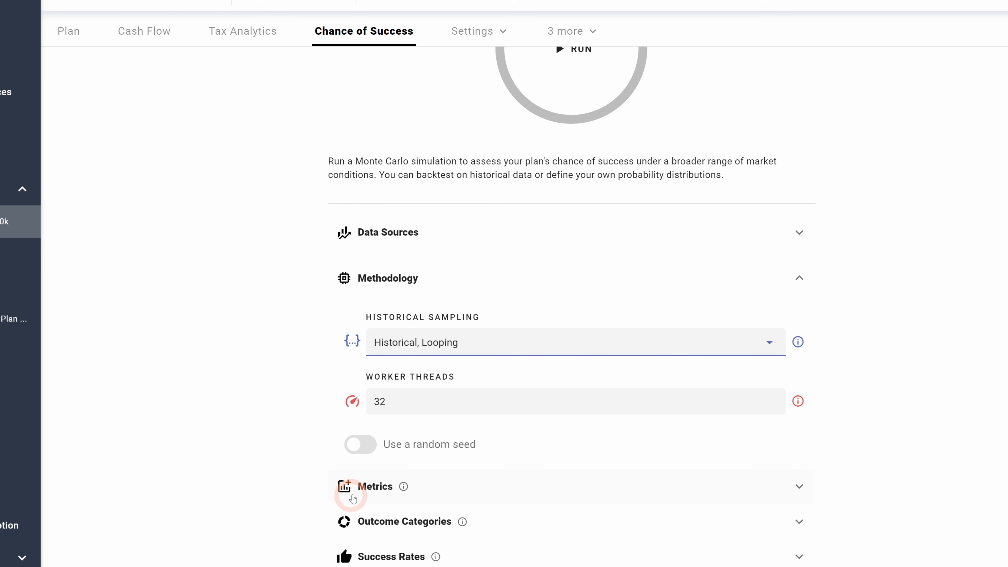
scroll(434, 479, up, 3)
click(574, 164)
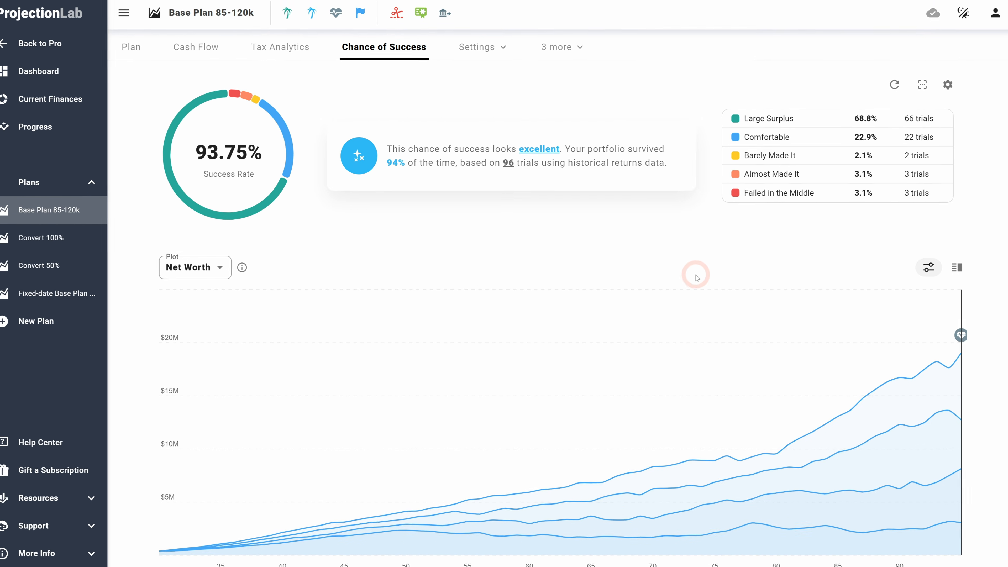
Step: Examine the simulation's outcome categories and the net worth percentile chart over the plan's years
scroll(569, 319, down, 2)
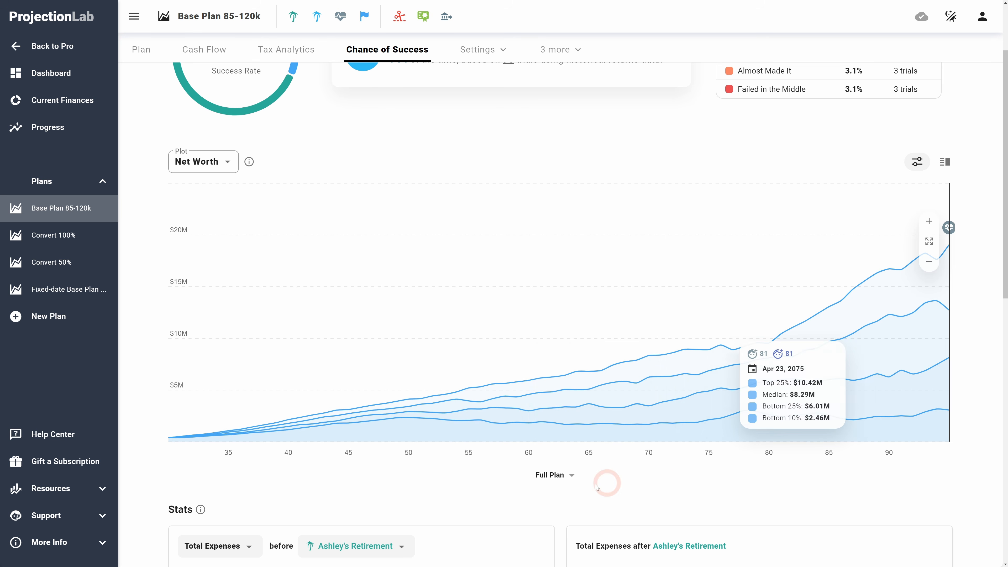
scroll(348, 452, down, 3)
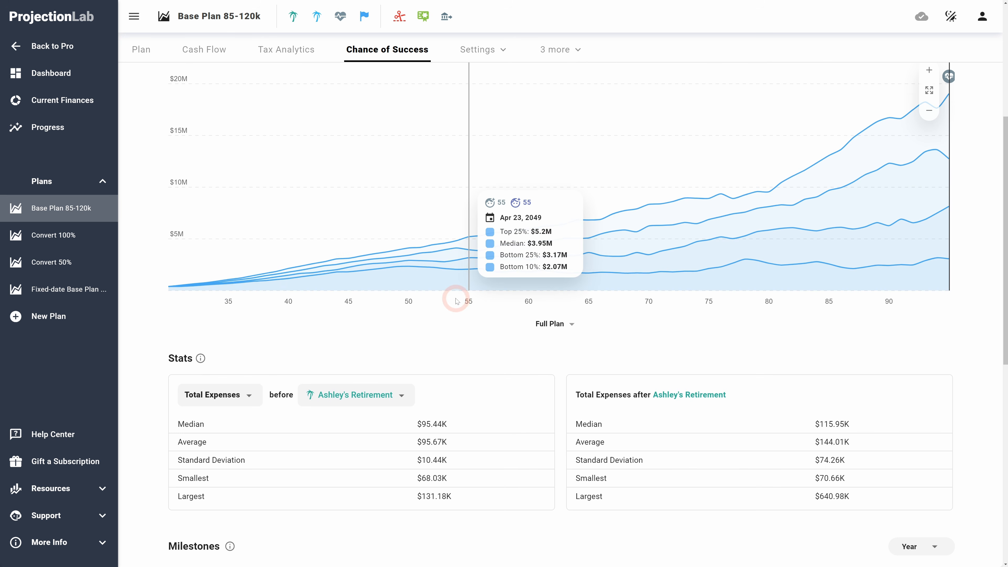
scroll(863, 241, up, 5)
scroll(927, 341, down, 2)
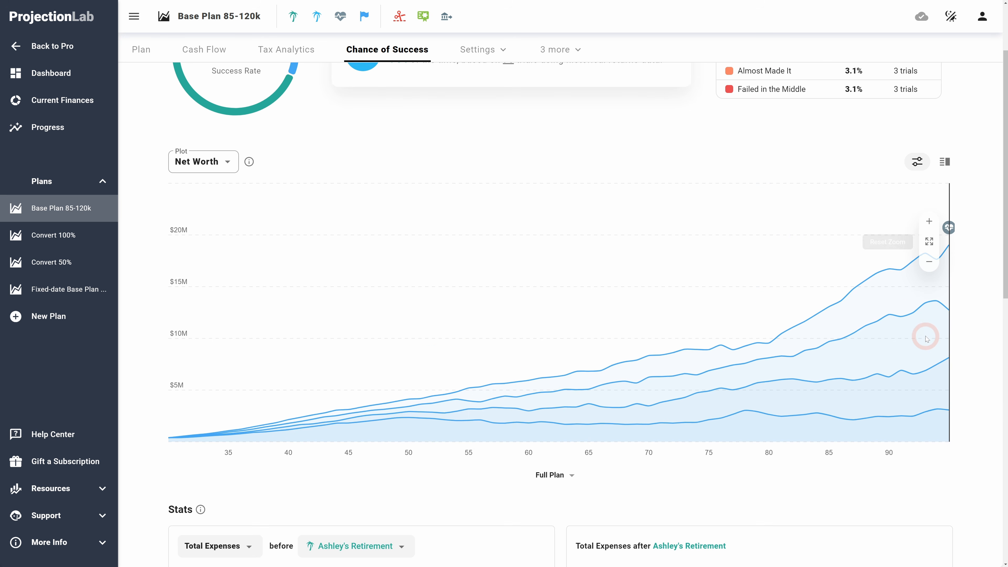
scroll(926, 338, down, 2)
scroll(926, 338, up, 2)
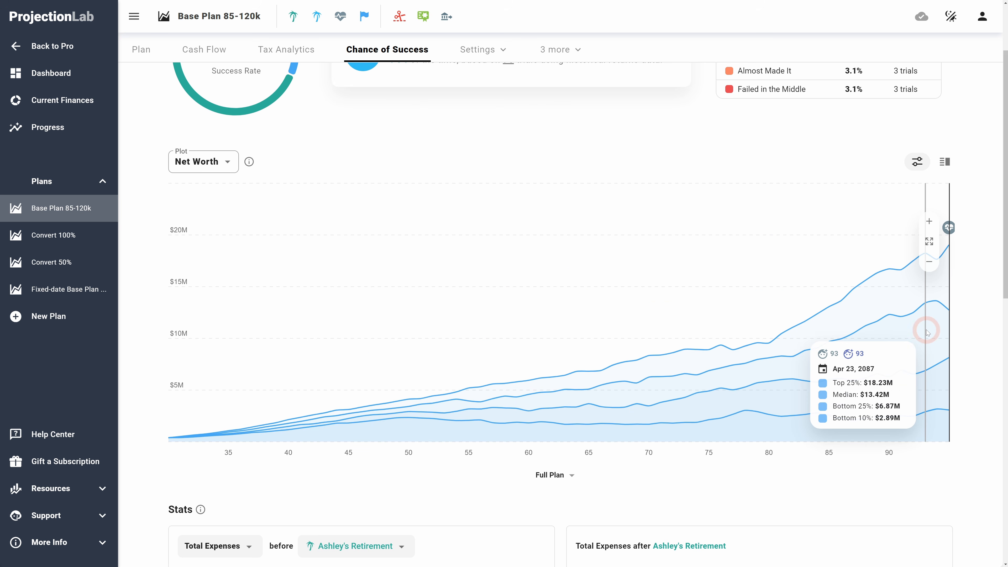
scroll(925, 326, up, 2)
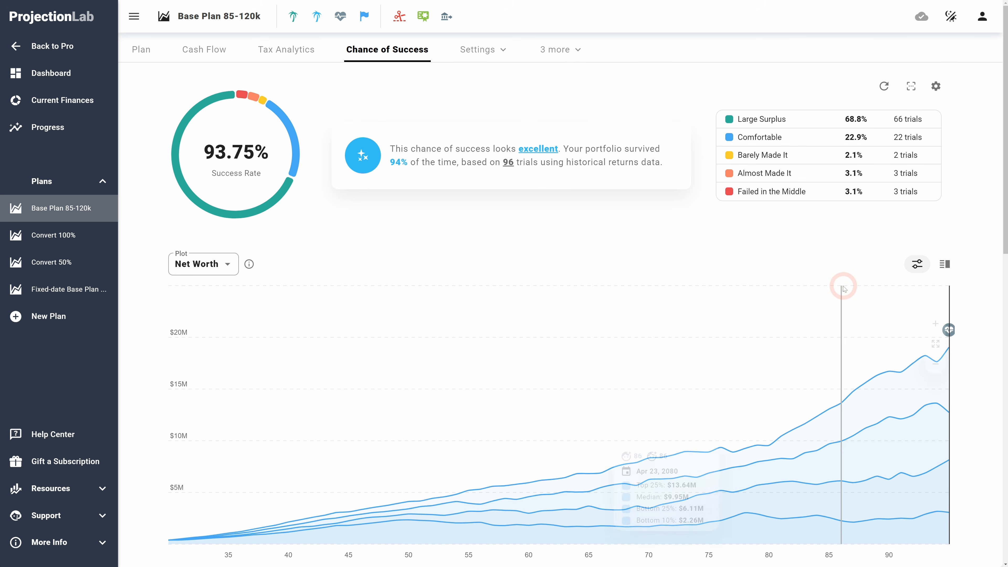
scroll(843, 285, down, 4)
scroll(825, 334, up, 4)
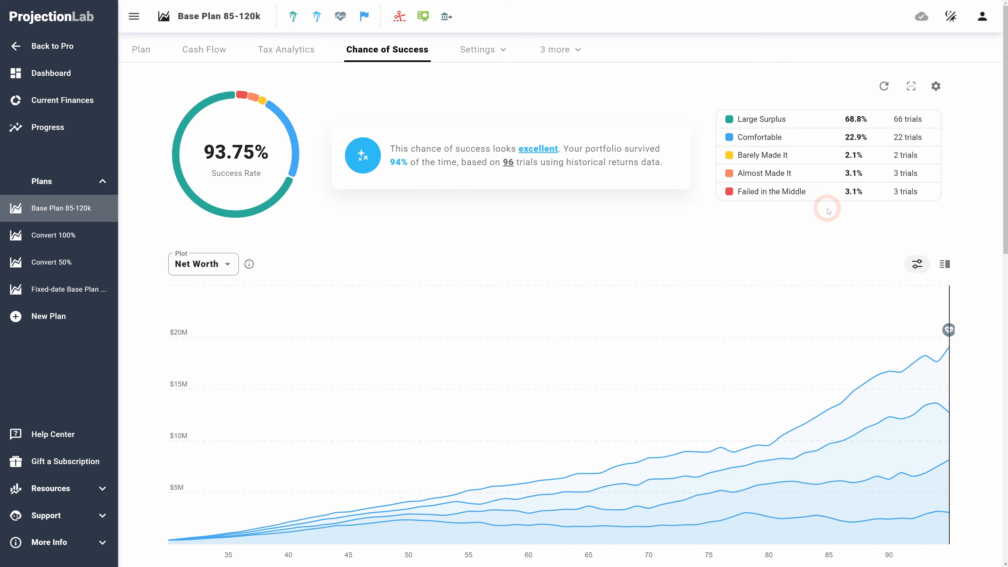
Step: Review the end-of-plan milestone, loopback year and dividend yield settings from the plan toolbar
click(340, 16)
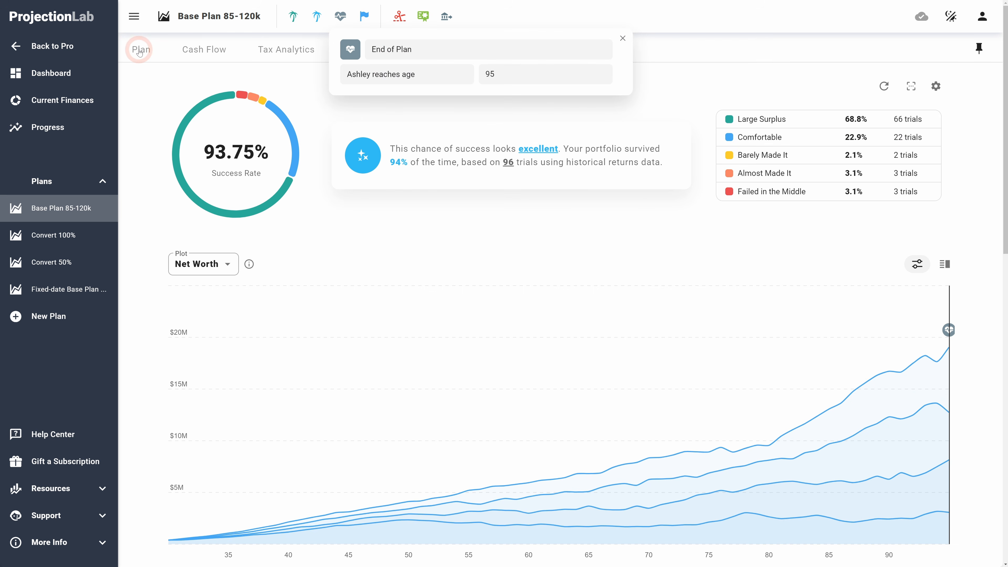
click(423, 17)
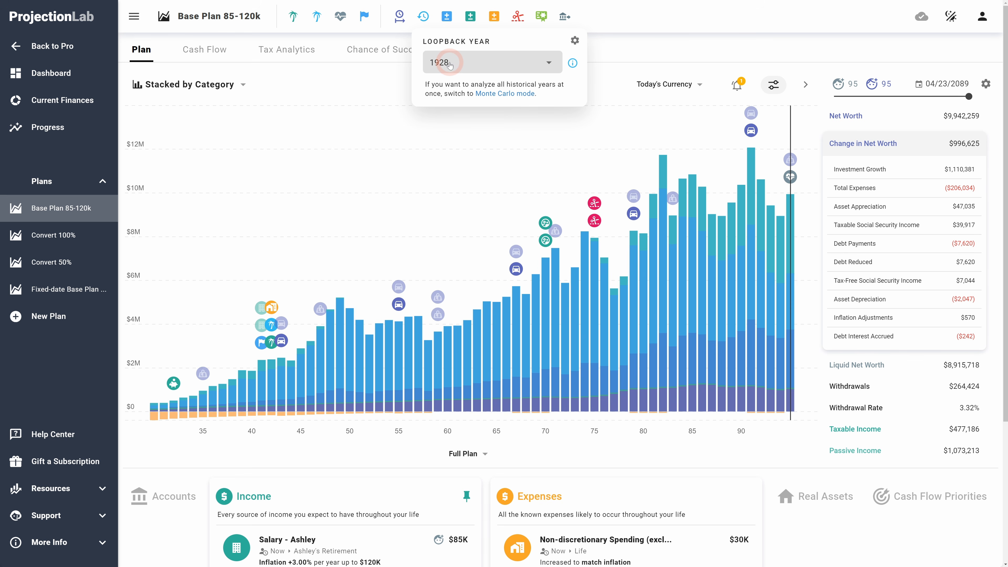
click(429, 150)
scroll(888, 313, down, 3)
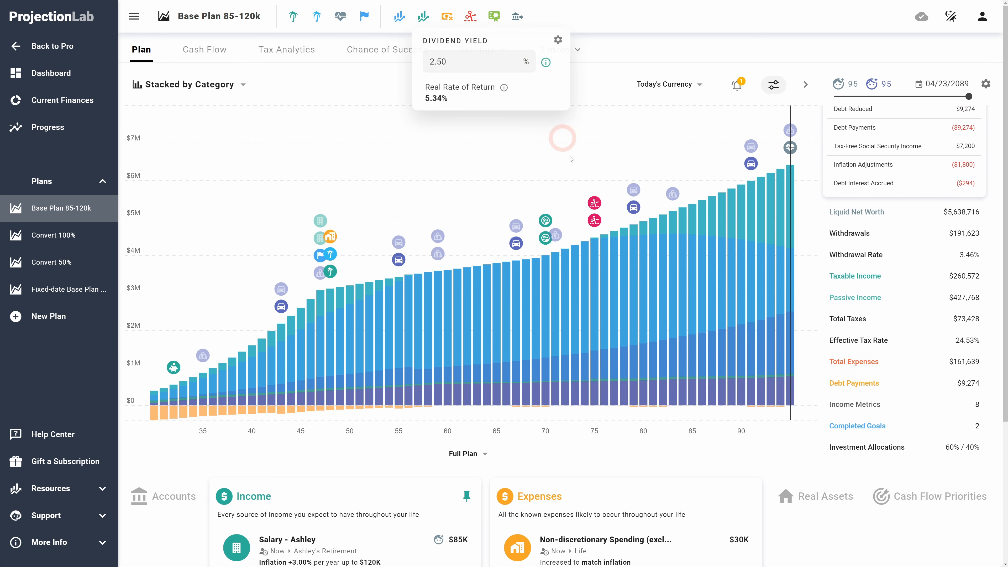
click(402, 17)
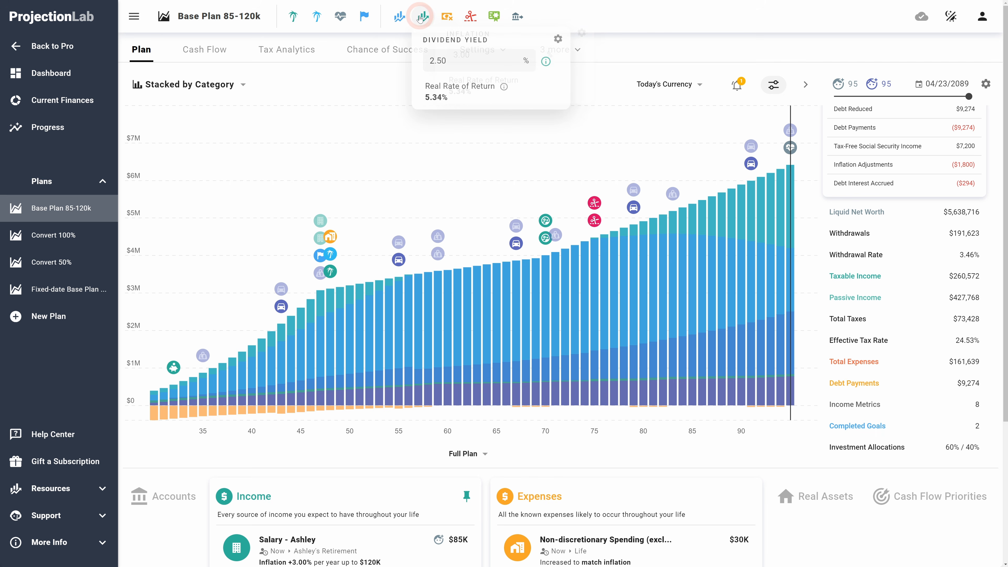
mouse_move(423, 17)
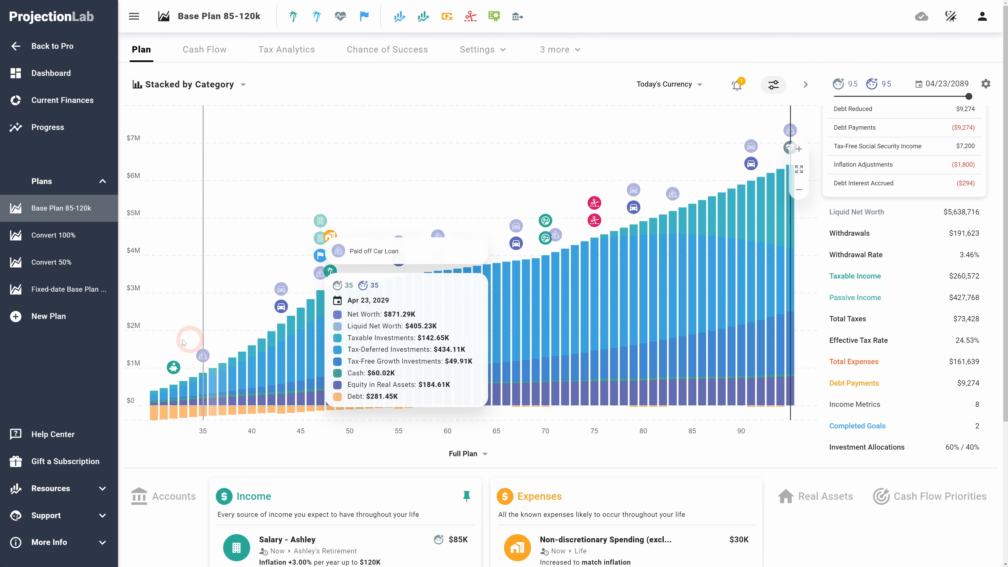
Step: Select the plan's first year on the chart, collapse the change-in-net-worth breakdown and inspect Investment Allocations
click(172, 353)
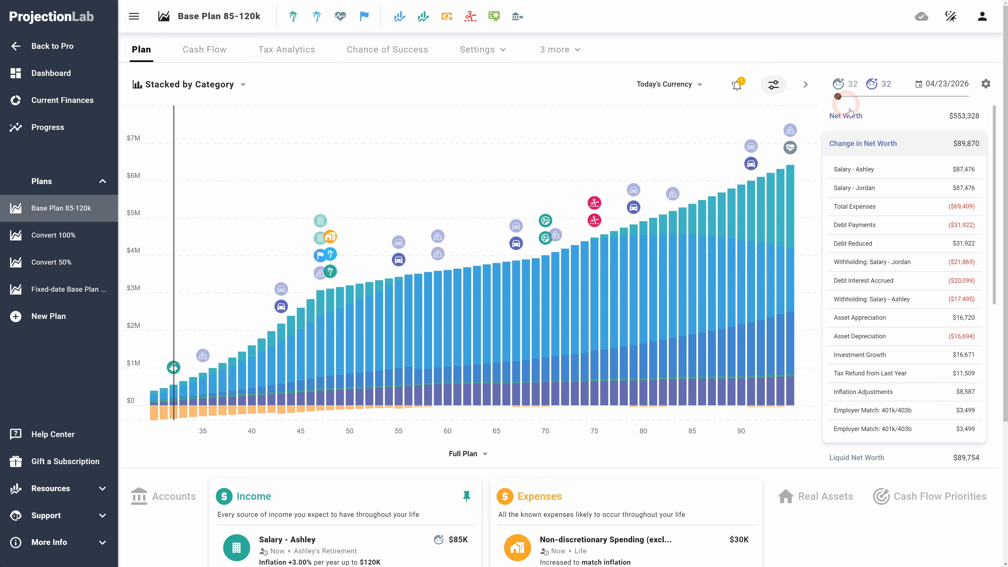
click(872, 144)
click(871, 145)
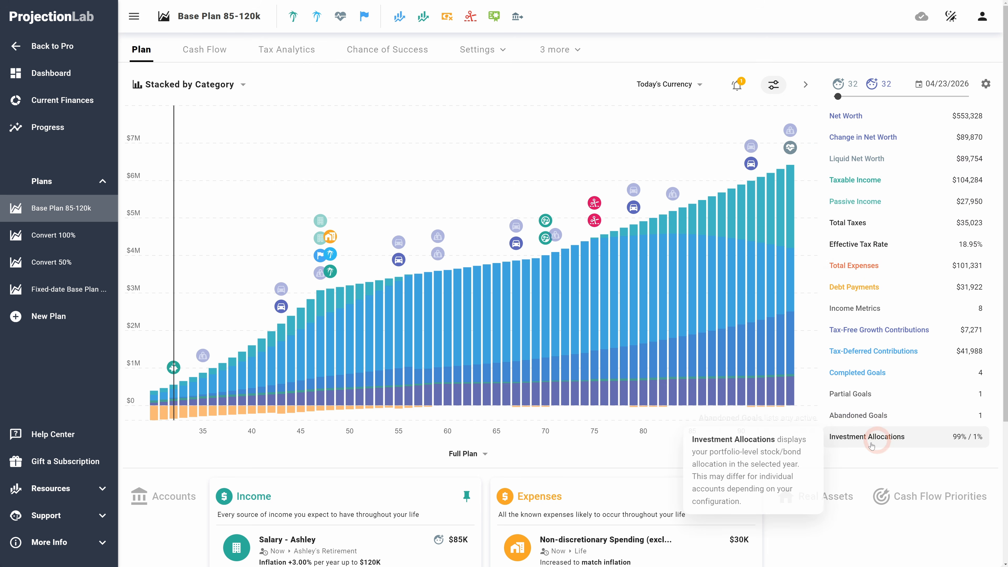
click(860, 441)
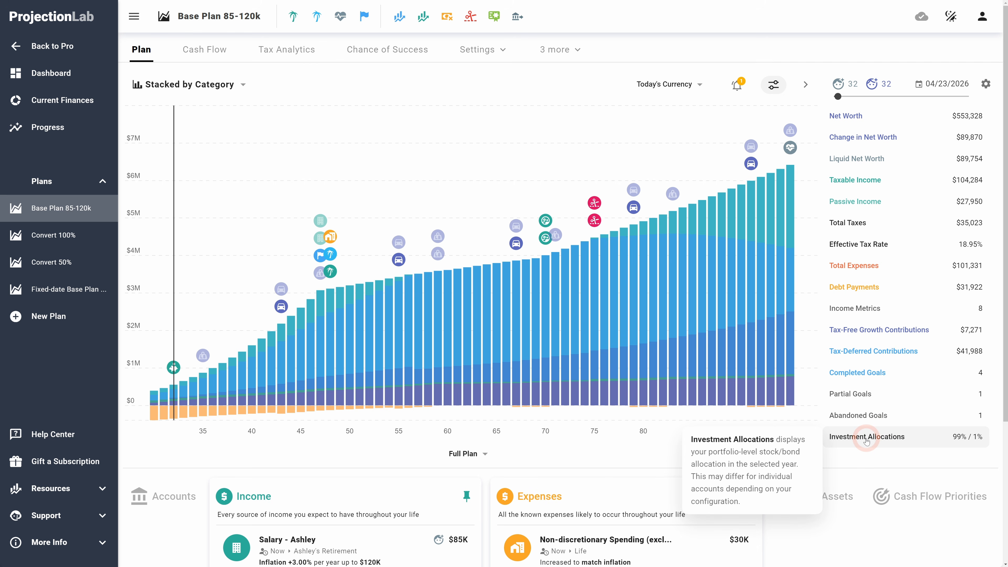
Step: Step forward through the plan year by year, watching the stock/bond investment allocation
key(Right)
key(Right)
key(Right)
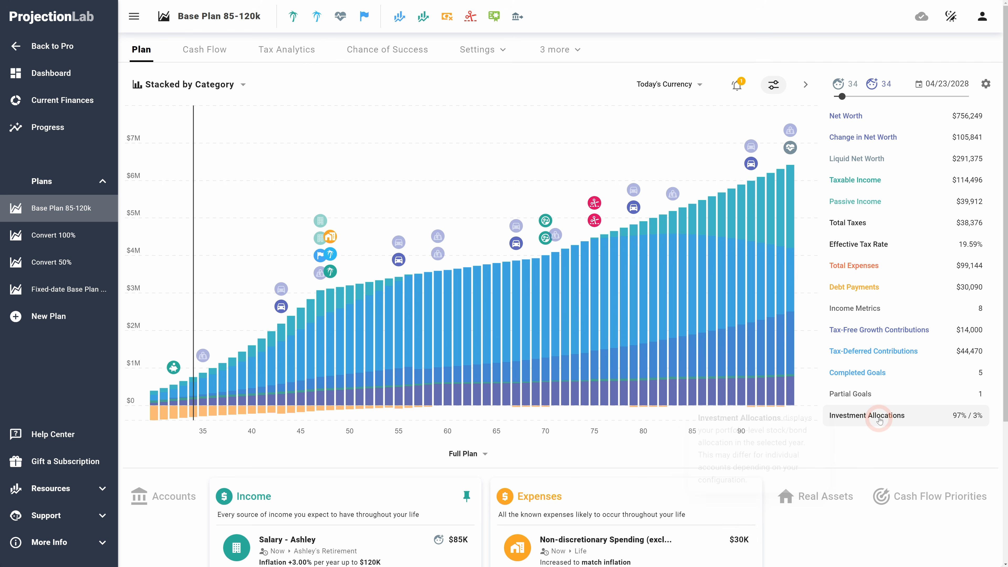
key(Right)
key(Right)
key(Right)
key(Right)
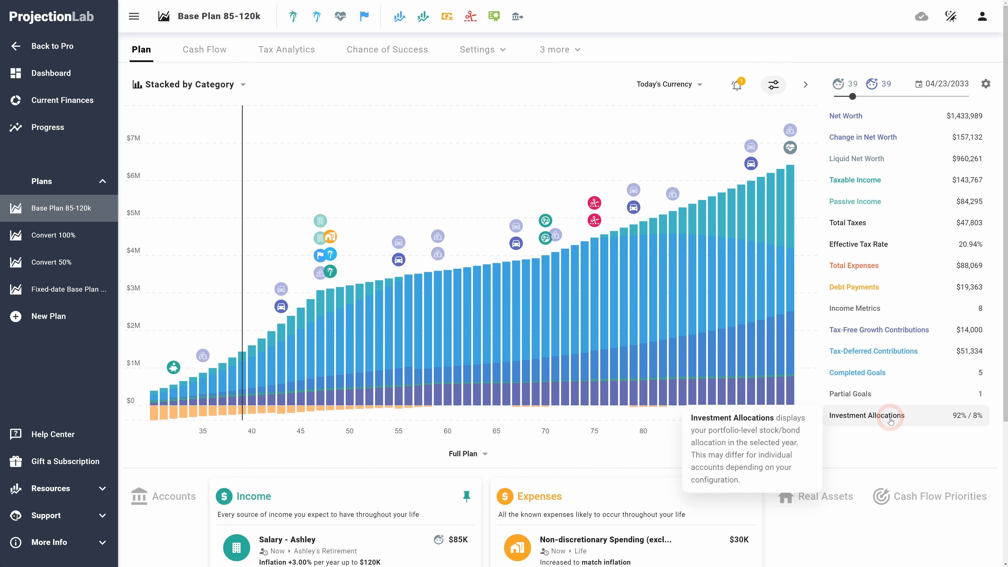
key(Right)
key(Right)
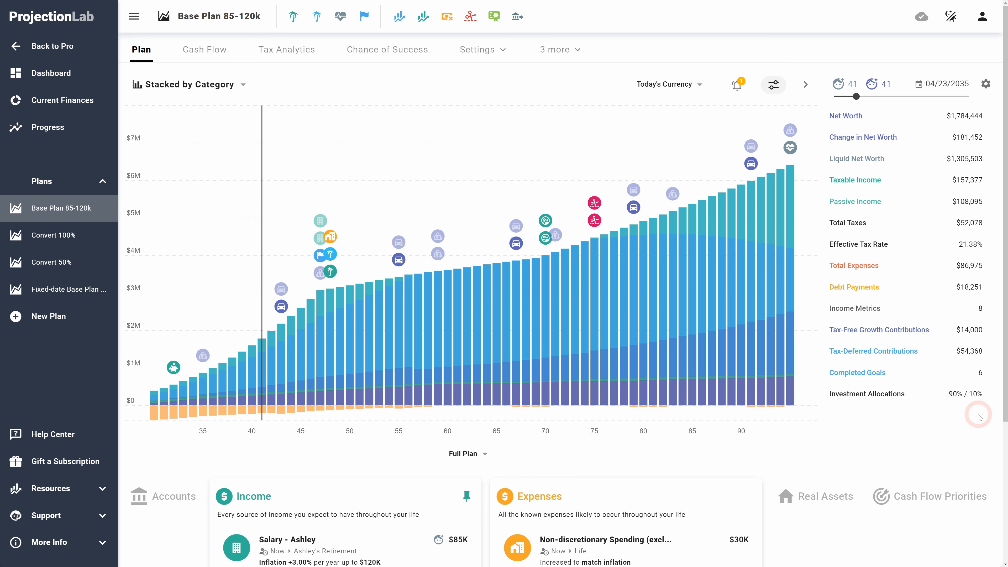
key(Right)
key(Right)
key(Right)
key(Right)
key(Right)
key(Right)
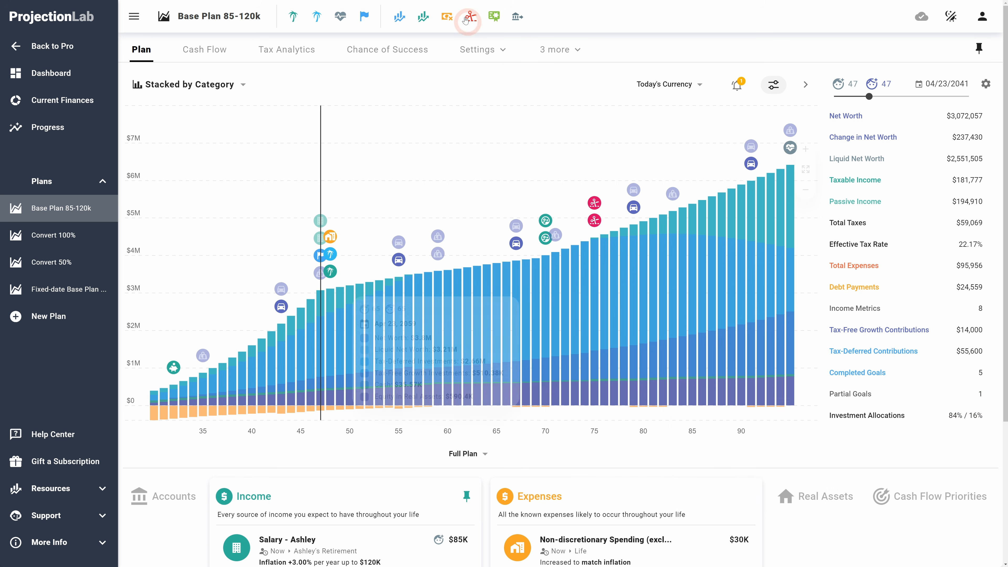
Step: Open the Bonds settings and examine the custom bond allocation chart over time
click(494, 17)
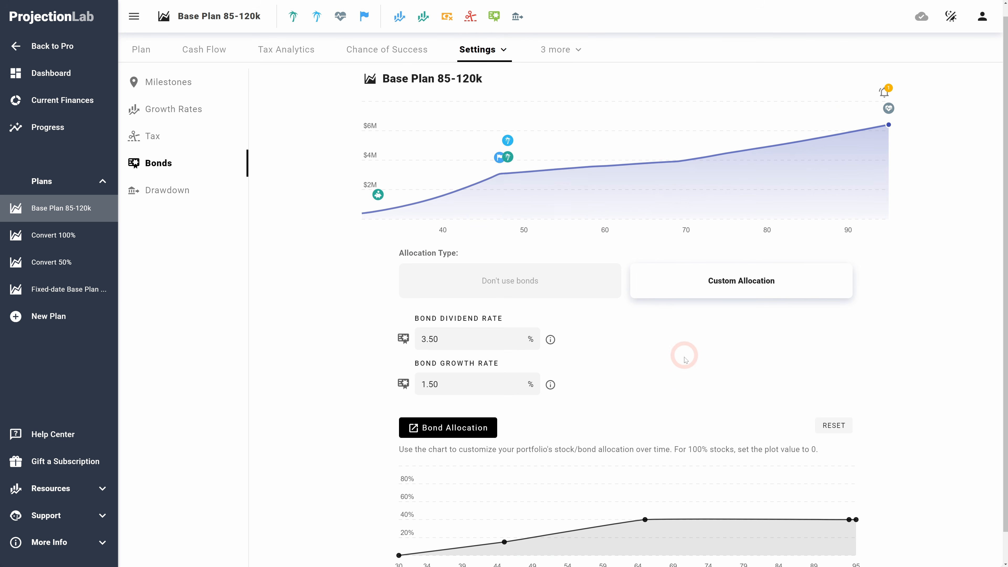
scroll(685, 353, down, 1)
mouse_move(648, 479)
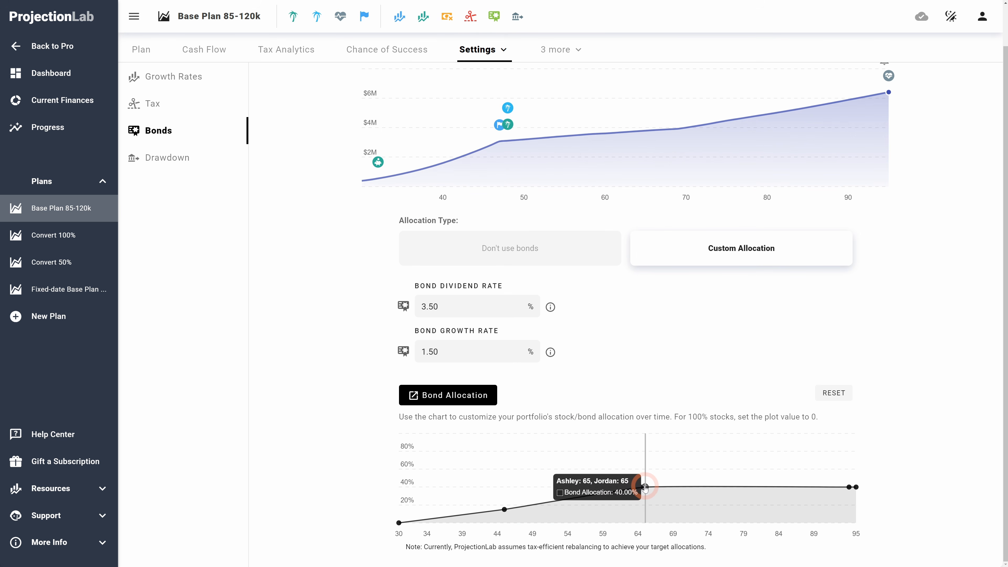
click(457, 85)
click(562, 47)
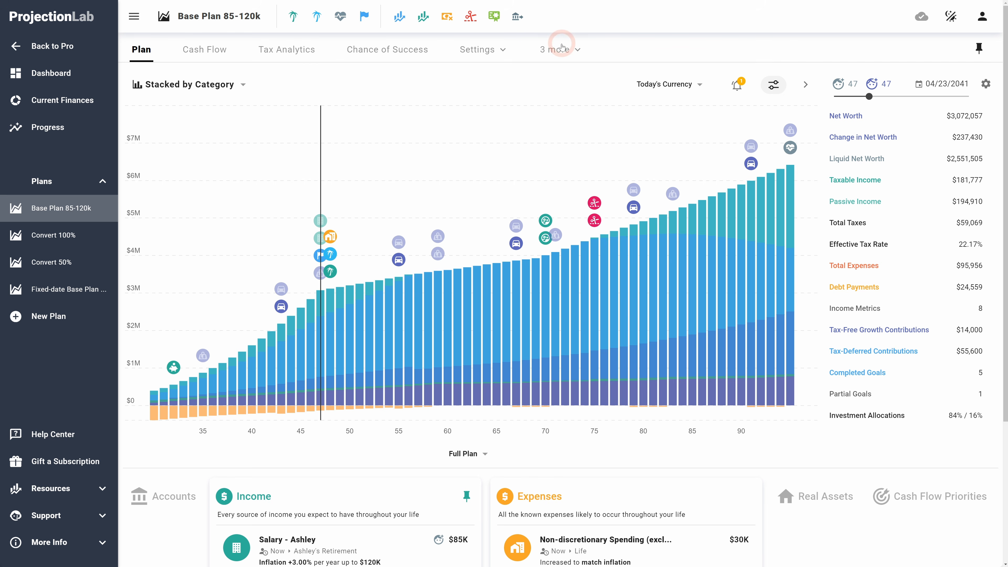
Step: Open the Drawdown settings and review the account drawdown order
click(480, 49)
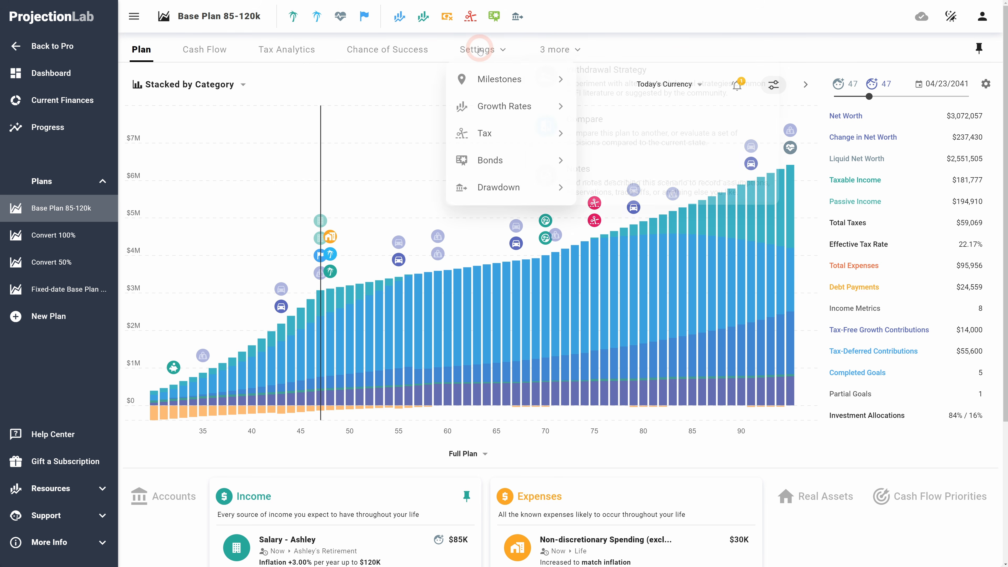
click(510, 192)
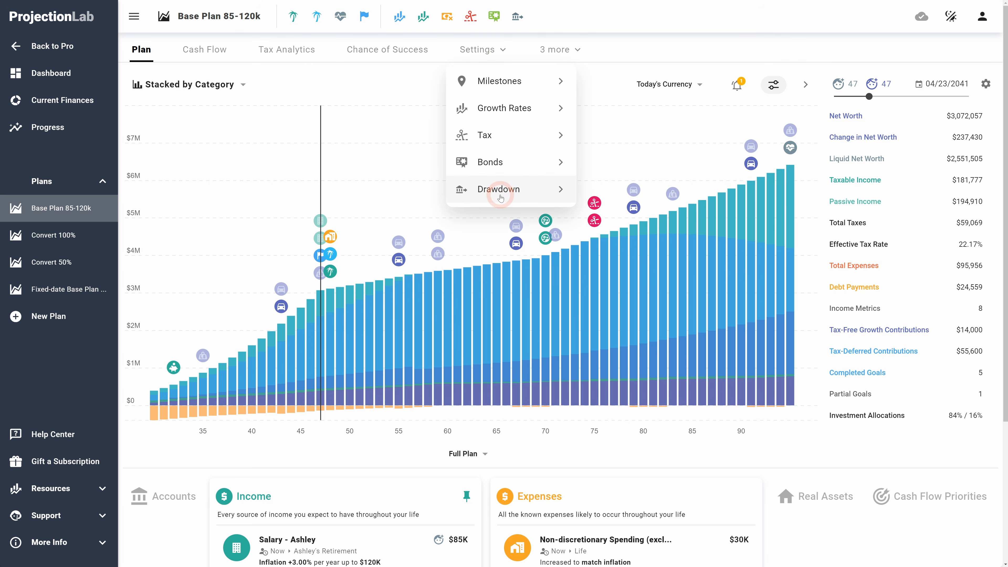
click(500, 197)
click(377, 248)
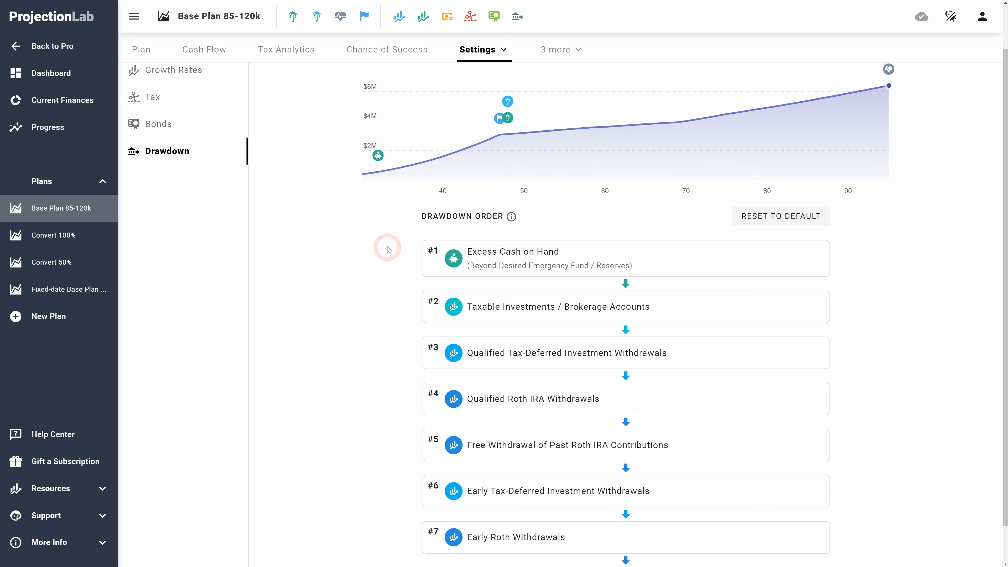
scroll(391, 407, down, 1)
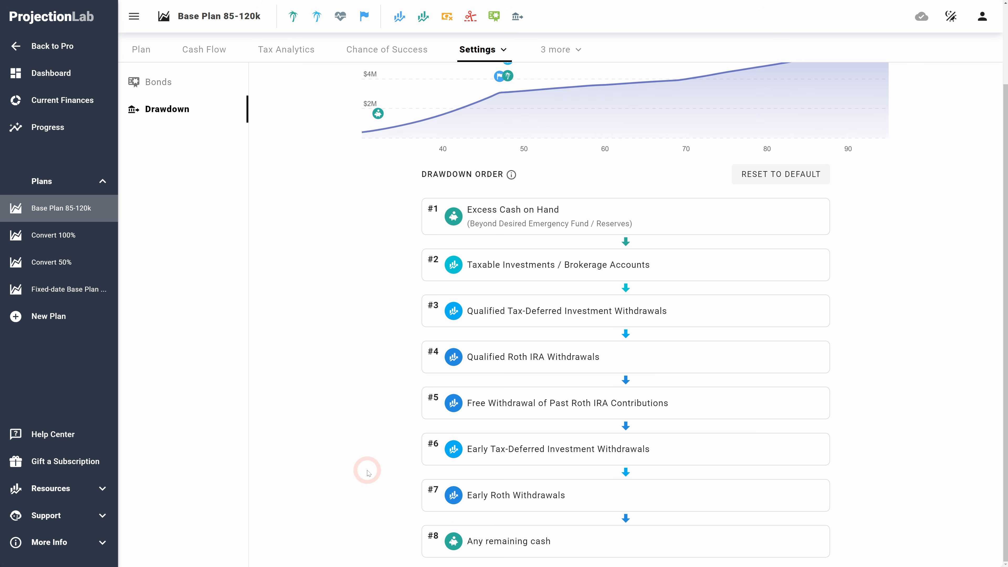
scroll(372, 375, up, 3)
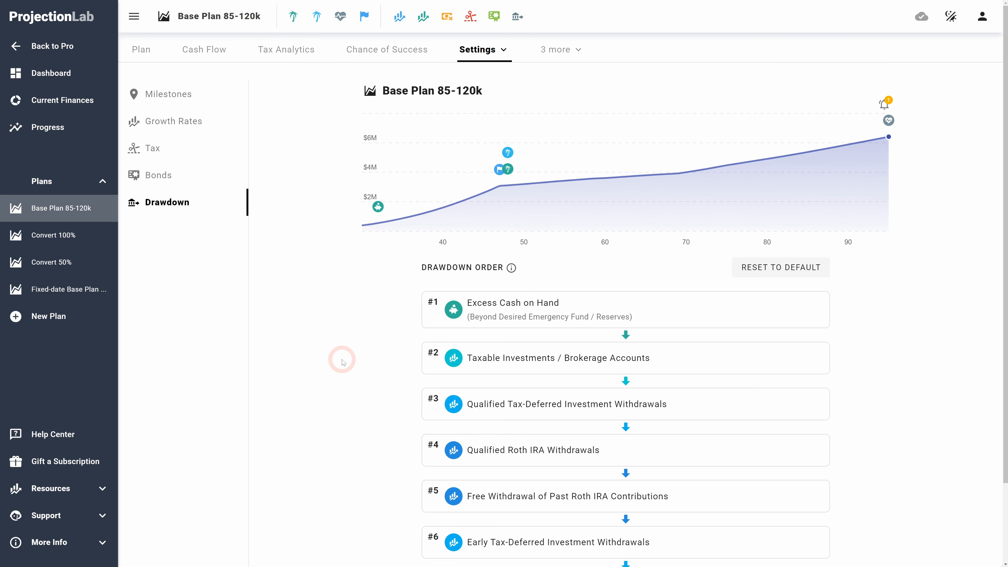
scroll(342, 362, down, 2)
scroll(343, 362, up, 2)
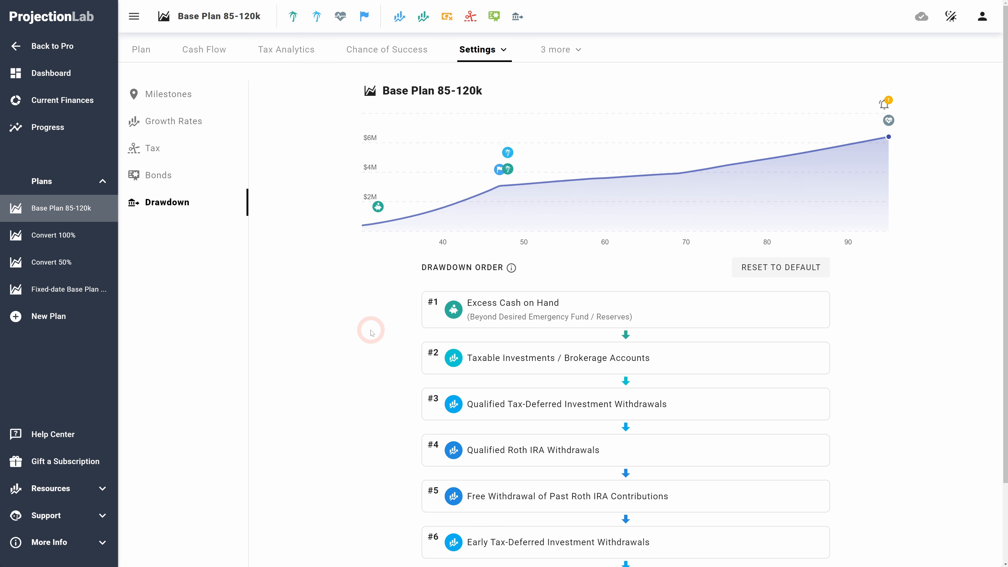
scroll(381, 302, down, 2)
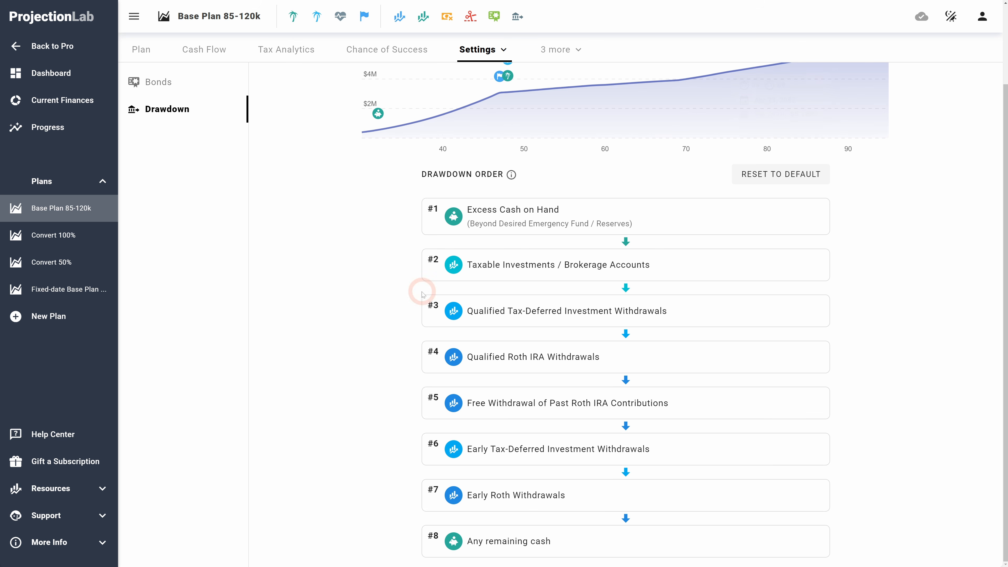
scroll(345, 273, up, 5)
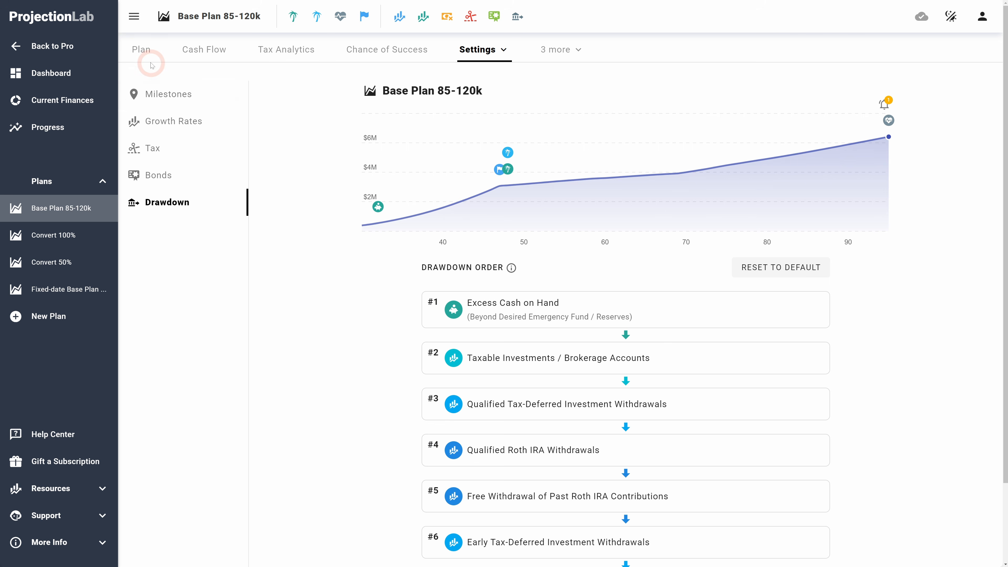
Step: Return to the plan and start a new Vacation expense with a starting amount of $25,000
click(143, 51)
scroll(516, 297, down, 5)
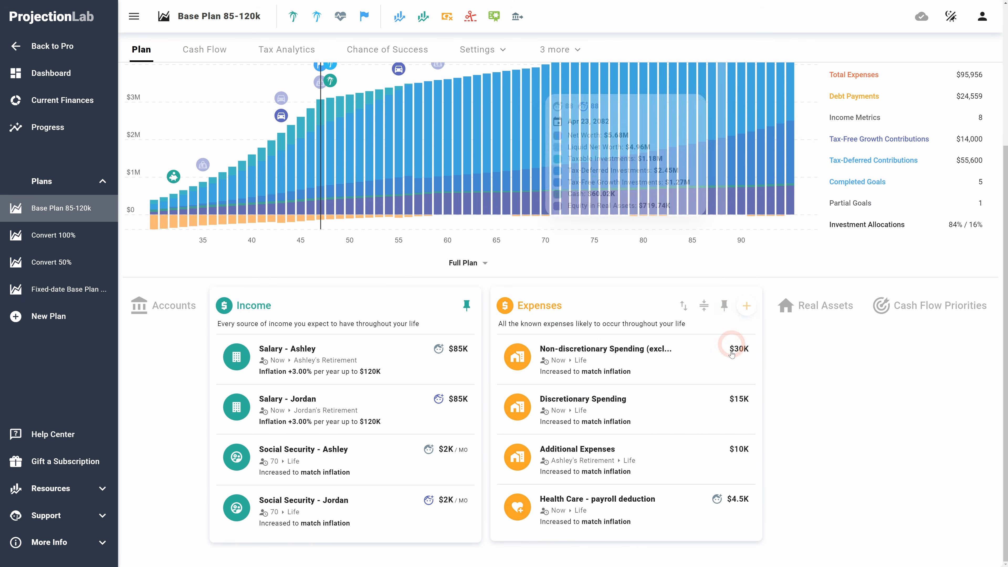
click(742, 306)
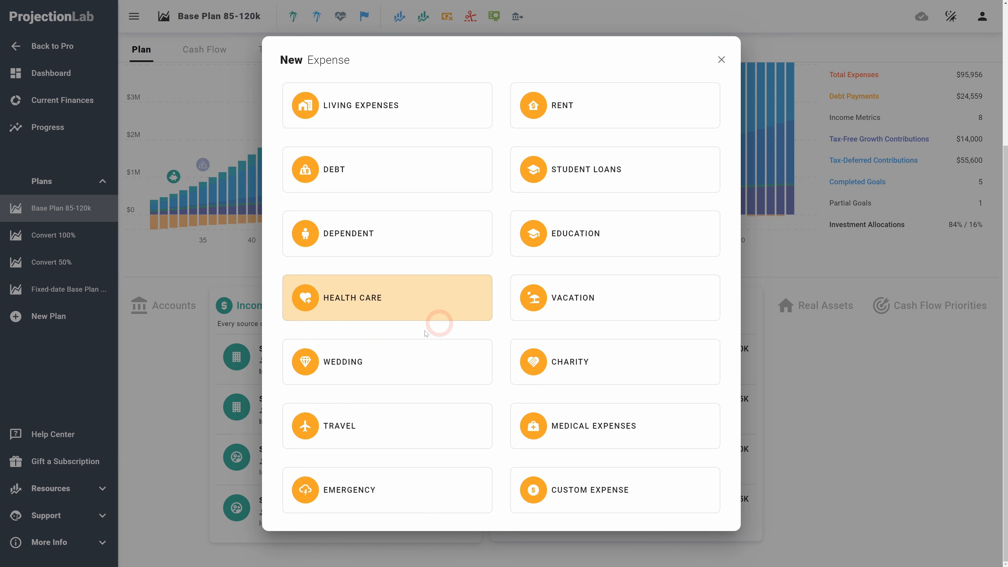
click(599, 306)
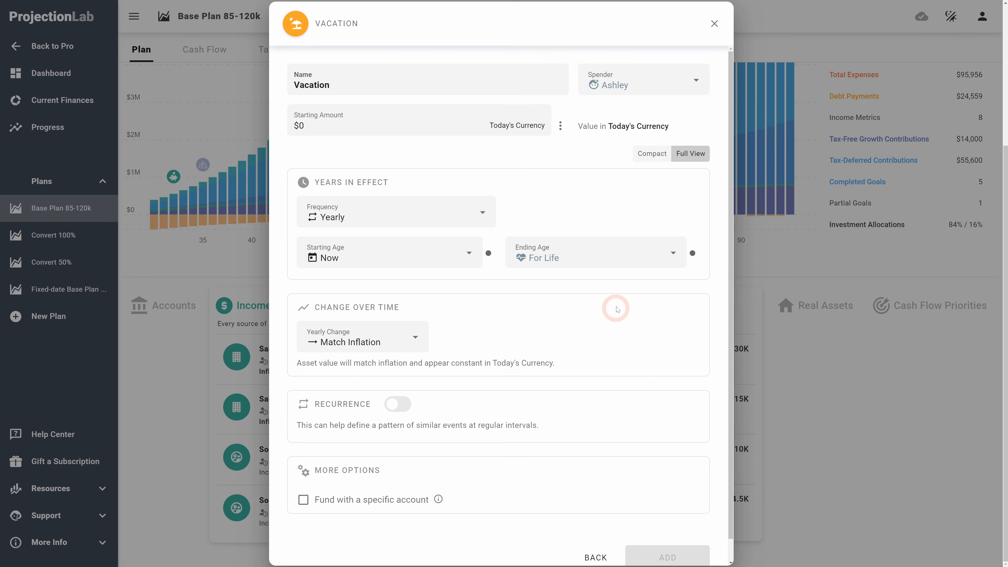
click(354, 120)
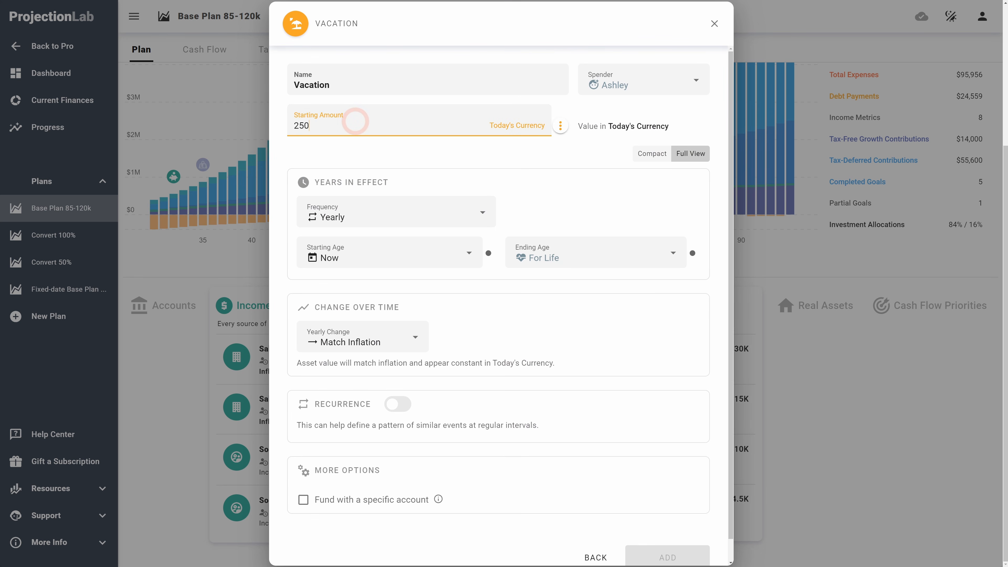
key(Tab)
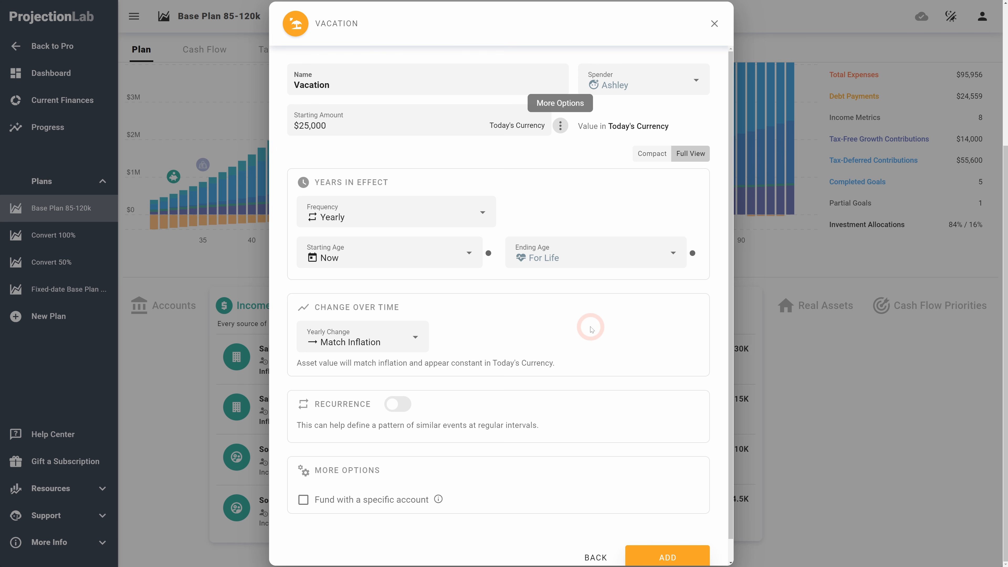
click(574, 325)
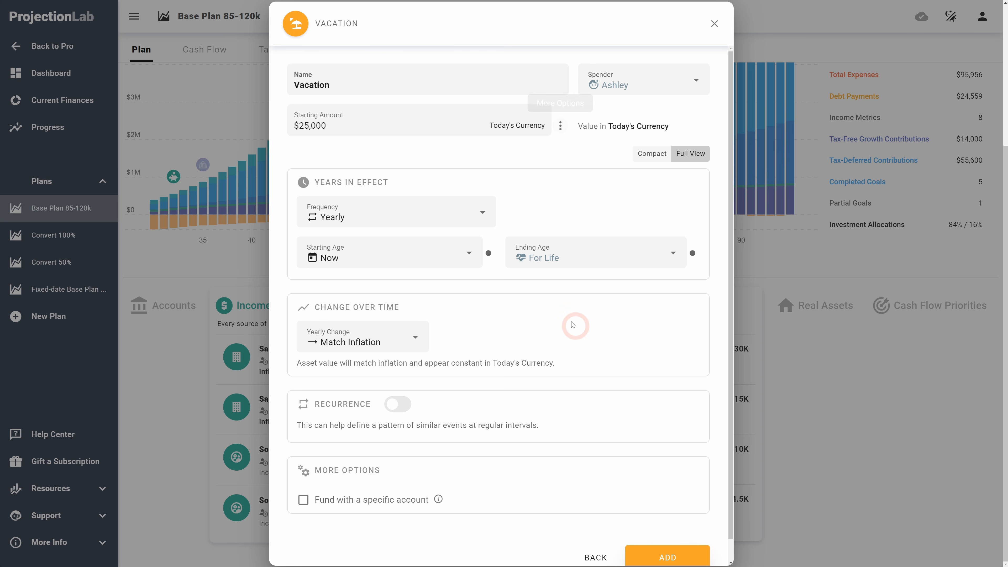
Step: Make the vacation a one-time expense occurring two years after this year
click(379, 254)
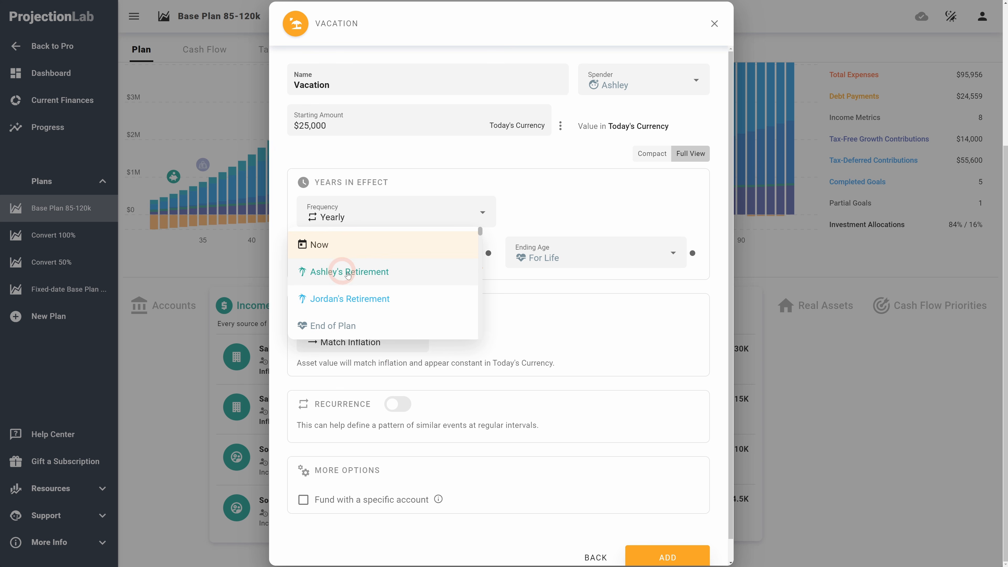
click(491, 254)
click(489, 254)
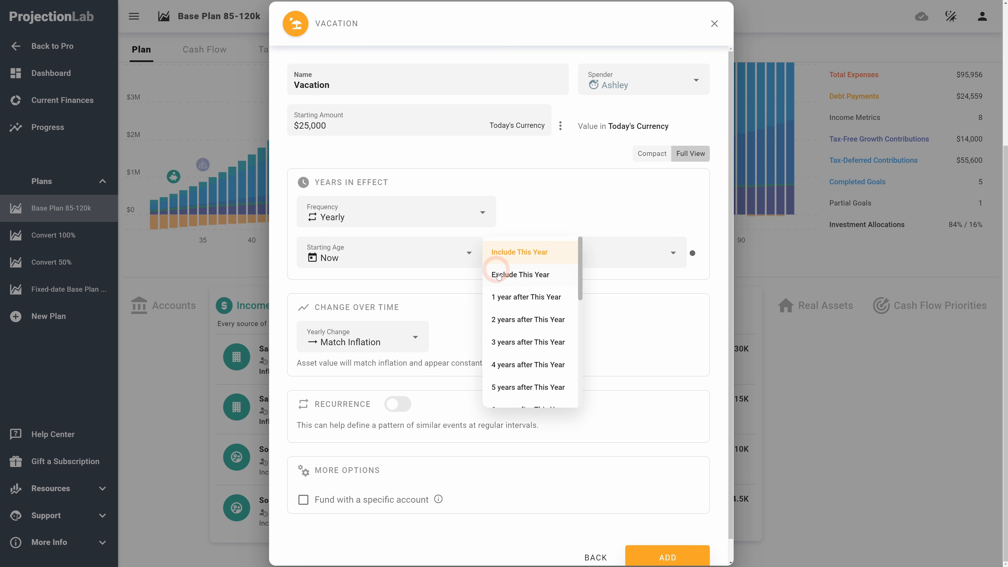
click(512, 319)
click(596, 262)
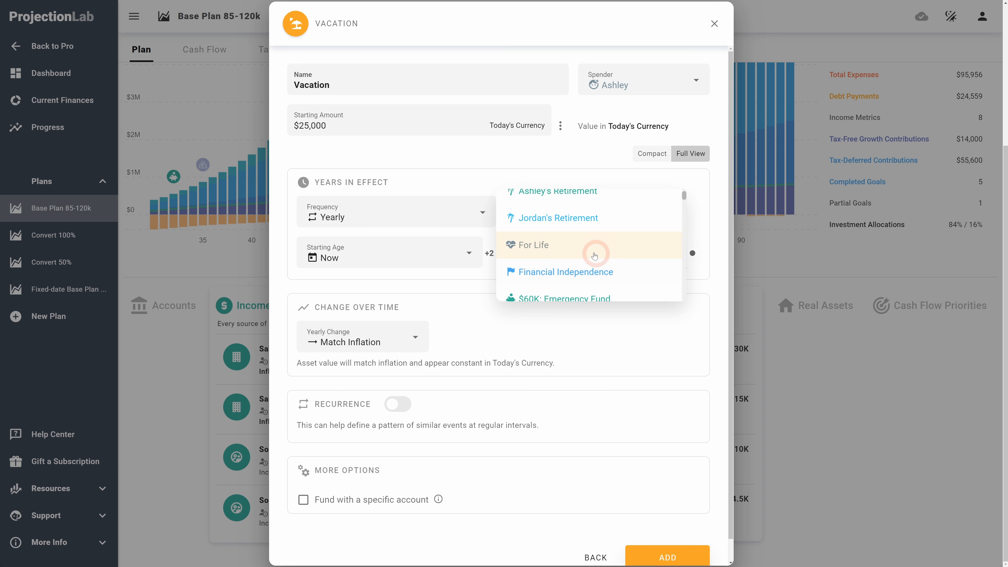
scroll(563, 235, up, 1)
click(393, 218)
click(315, 176)
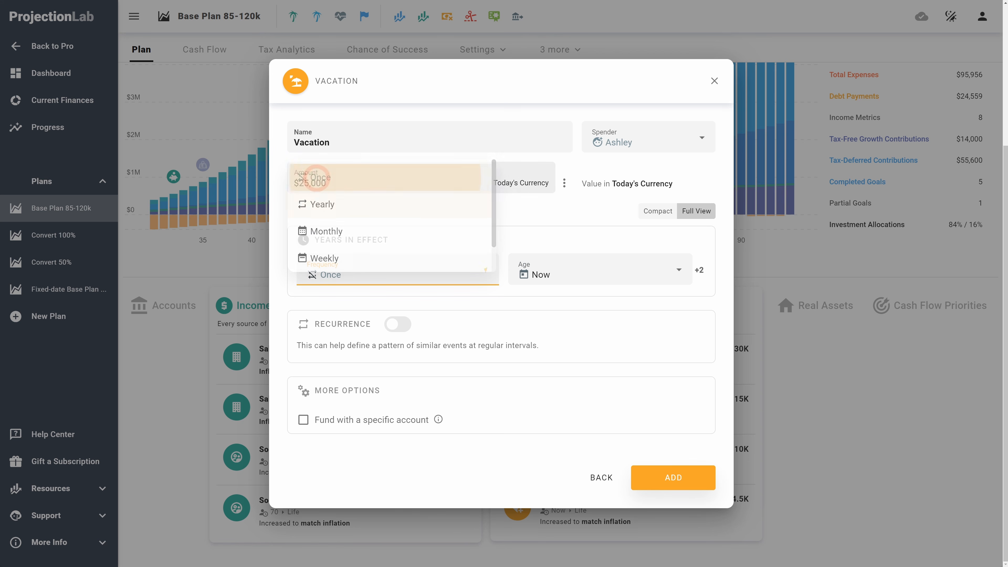
Step: Fund the vacation from the Roth IRA - Ashley account and add the expense to the plan
click(338, 423)
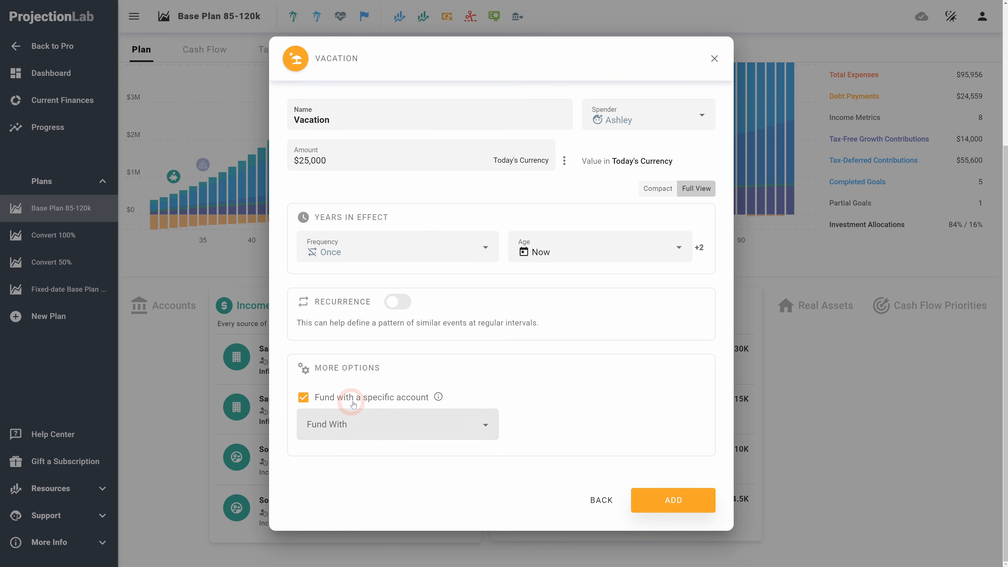
click(375, 430)
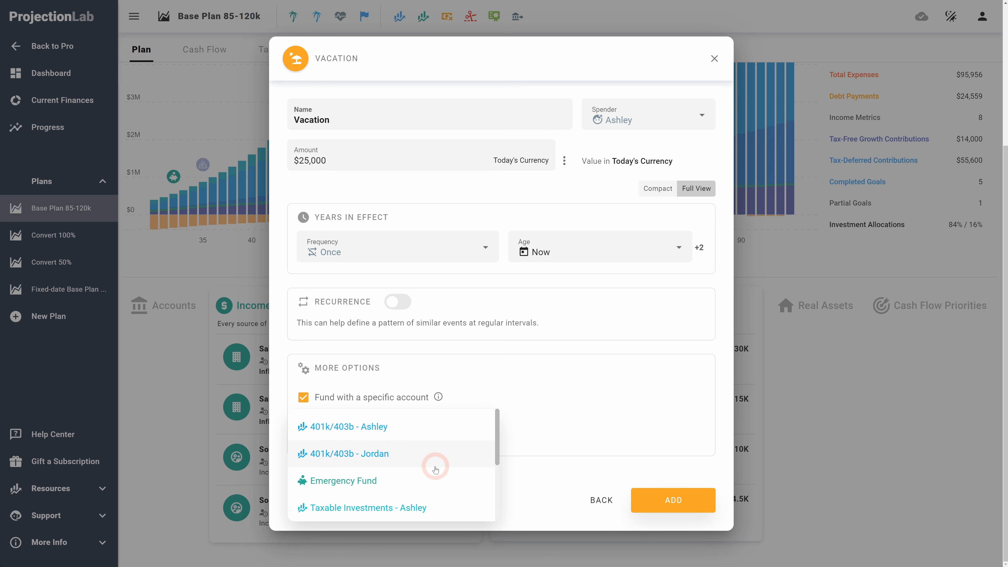
scroll(357, 473, down, 3)
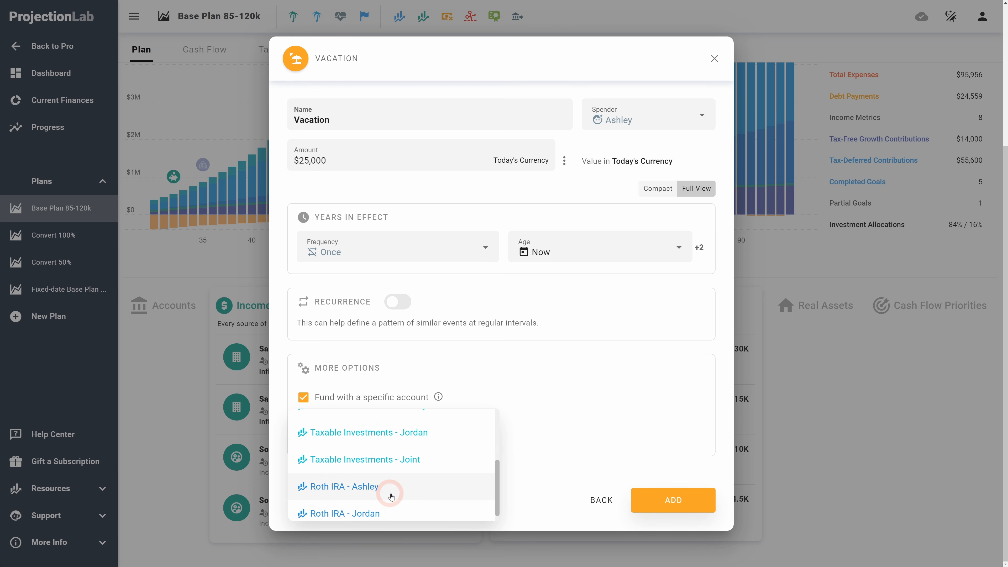
scroll(408, 482, up, 1)
scroll(395, 489, down, 1)
click(414, 493)
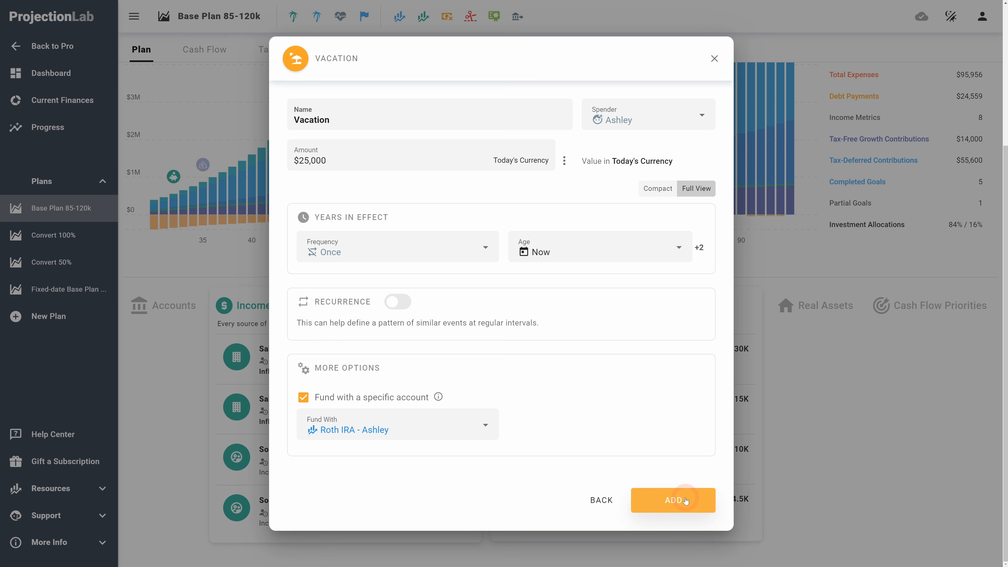
click(674, 501)
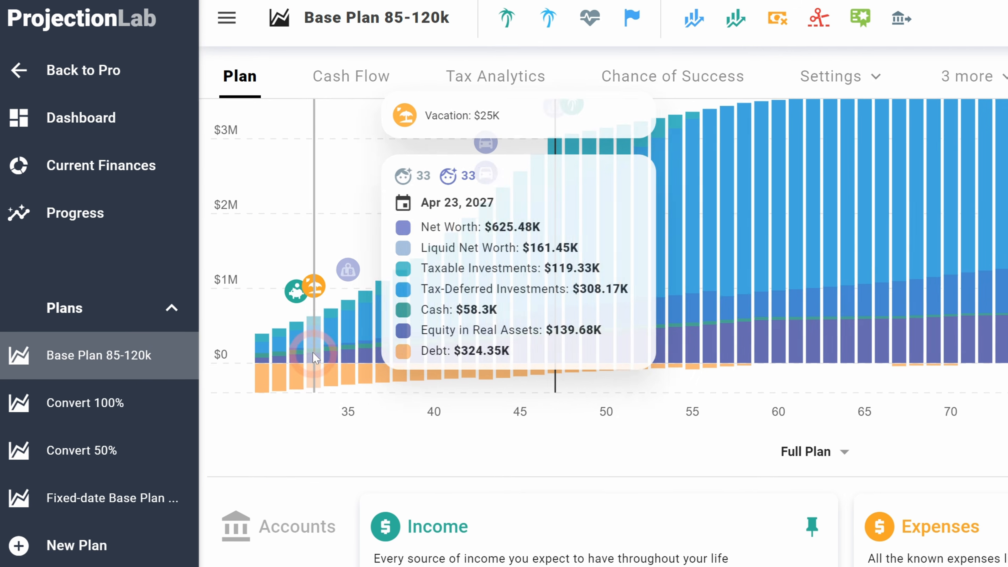
Step: Examine the withdrawal sources in the Cash Flow diagram and the drawdown order behind them
scroll(313, 357, down, 2)
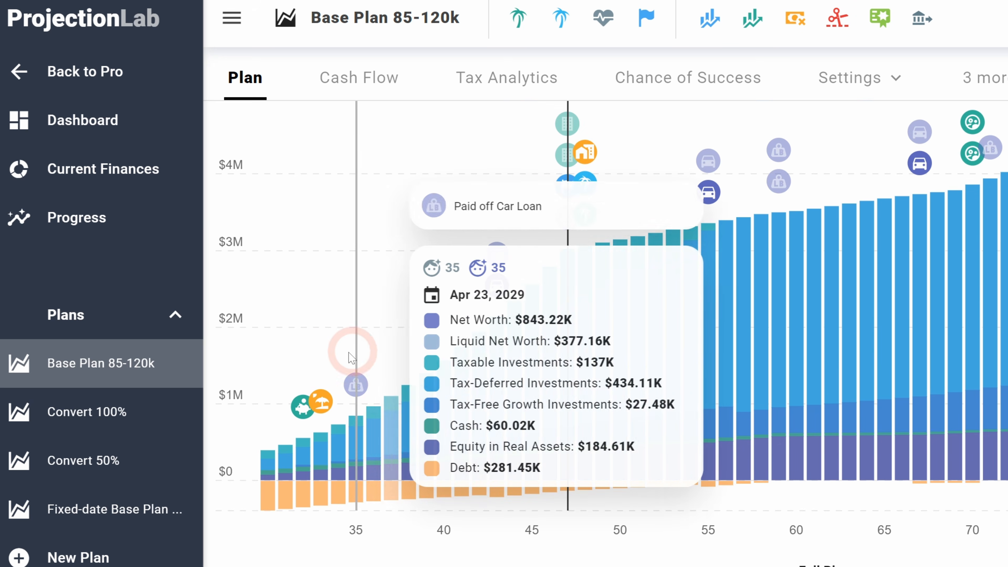
mouse_move(323, 414)
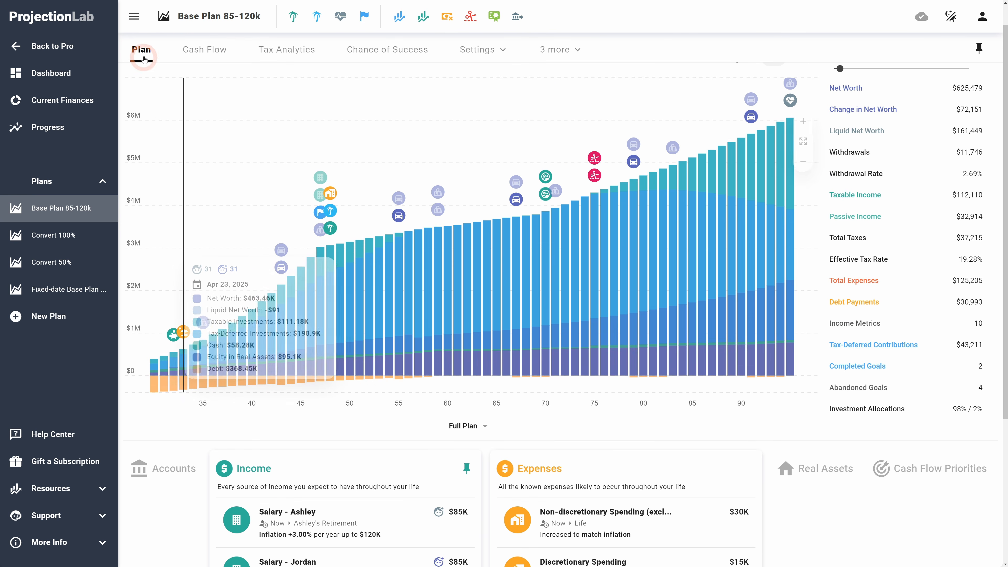
click(204, 53)
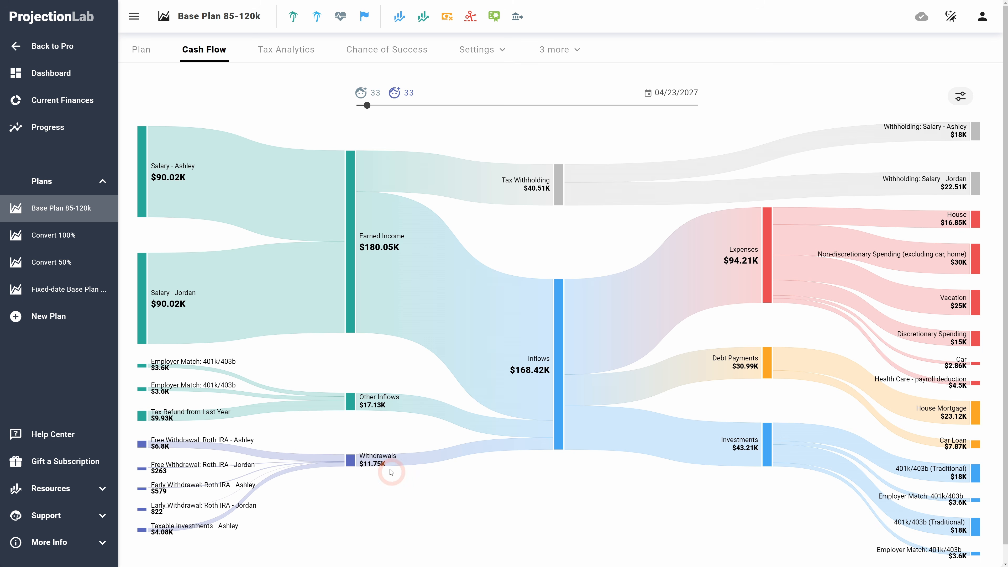
mouse_move(159, 440)
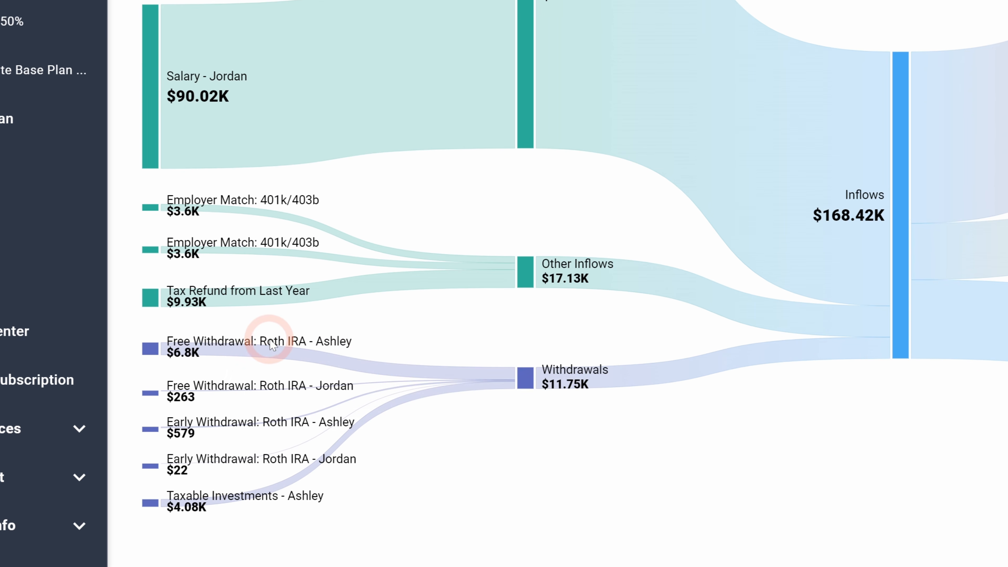
mouse_move(207, 349)
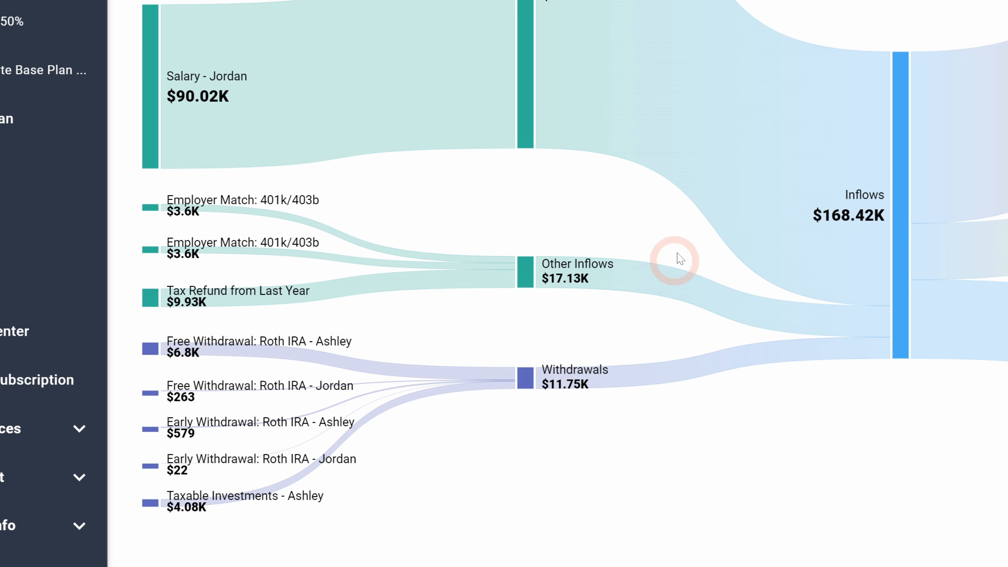
mouse_move(632, 139)
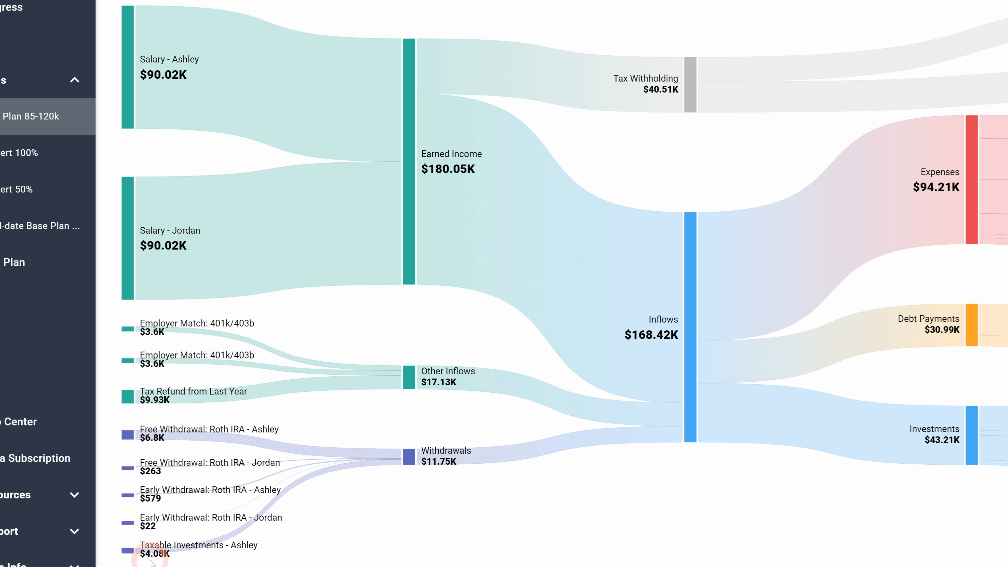
mouse_move(167, 553)
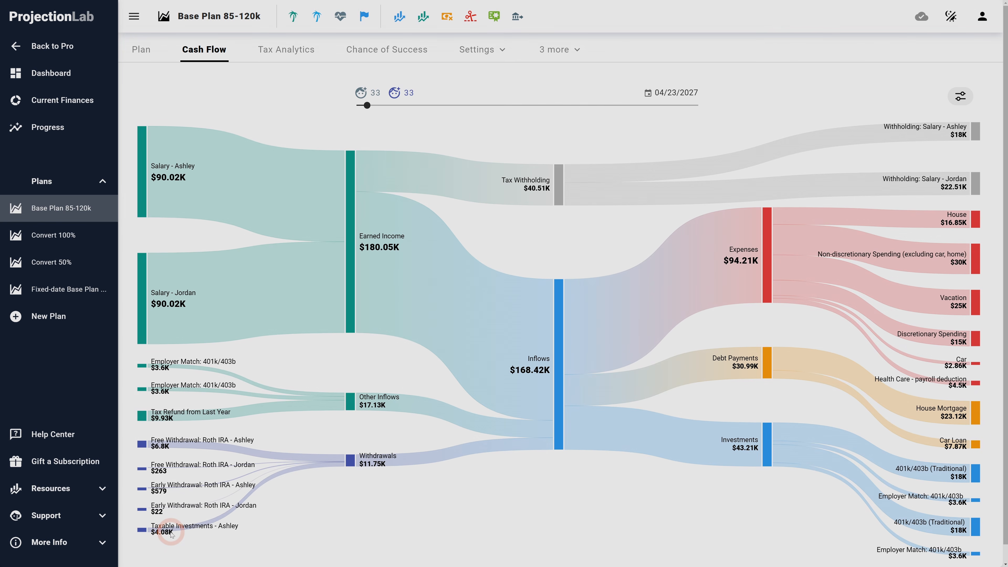
click(171, 534)
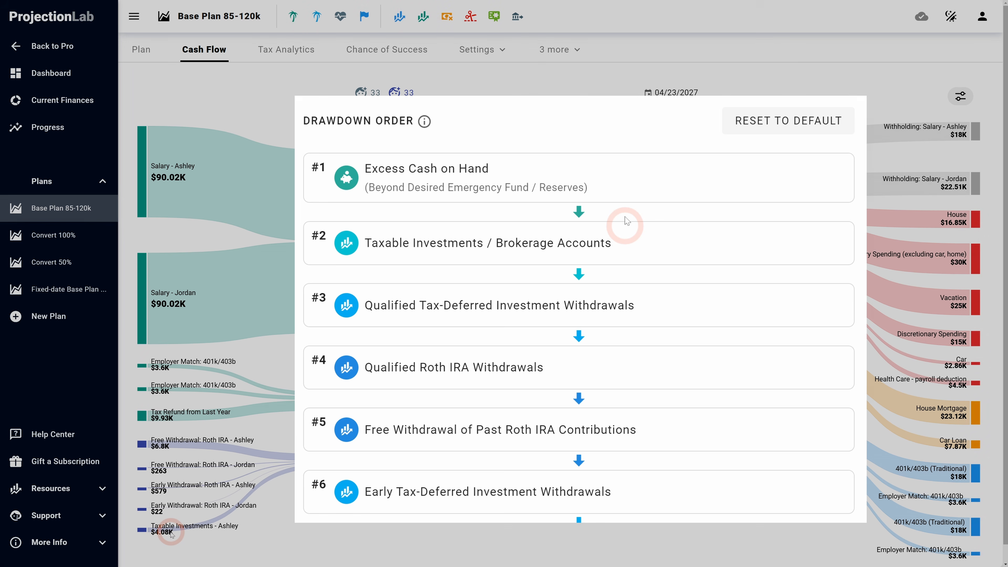
click(171, 534)
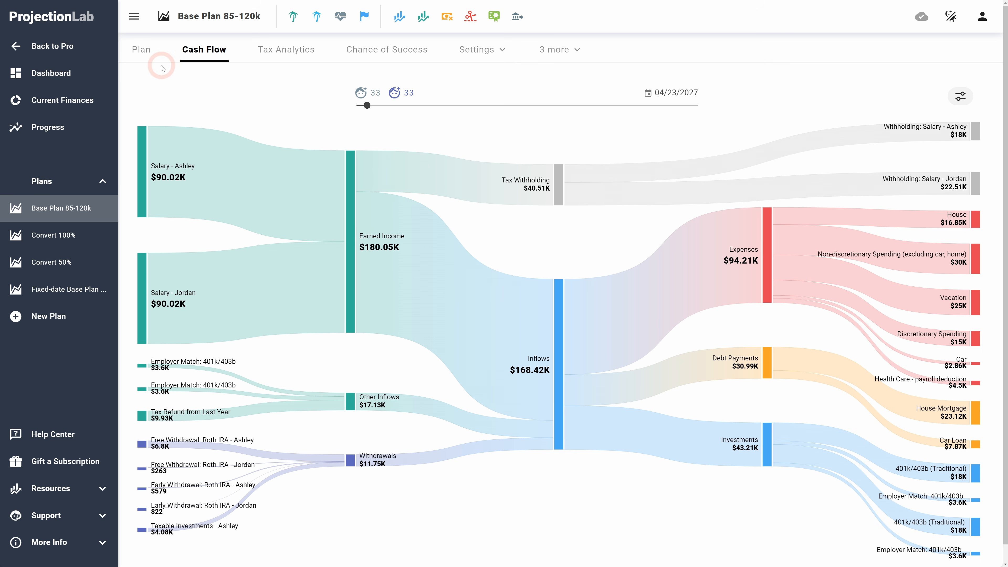
Step: Edit the Vacation expense to stop funding it from a specific account and save it
click(141, 49)
scroll(681, 413, down, 5)
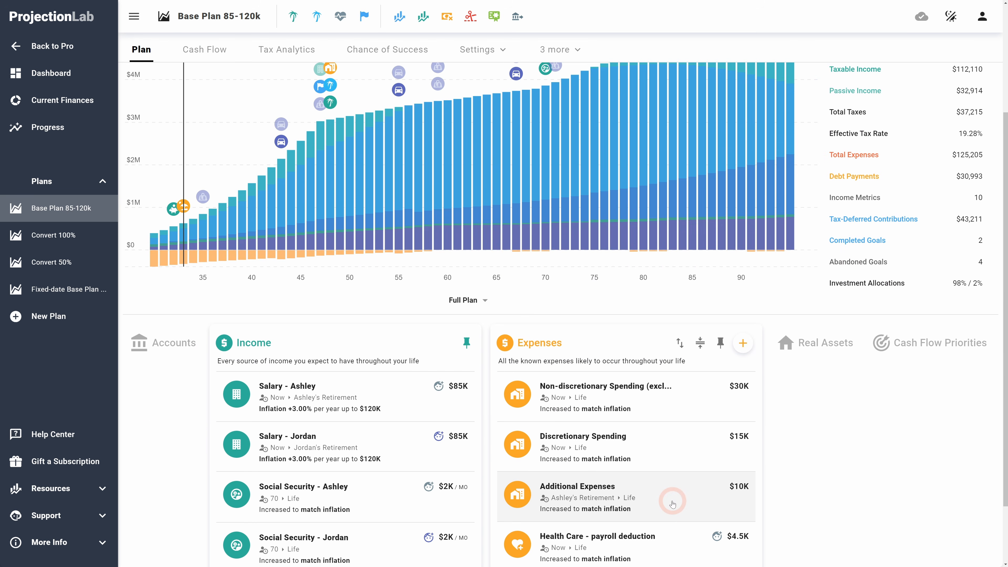
click(663, 530)
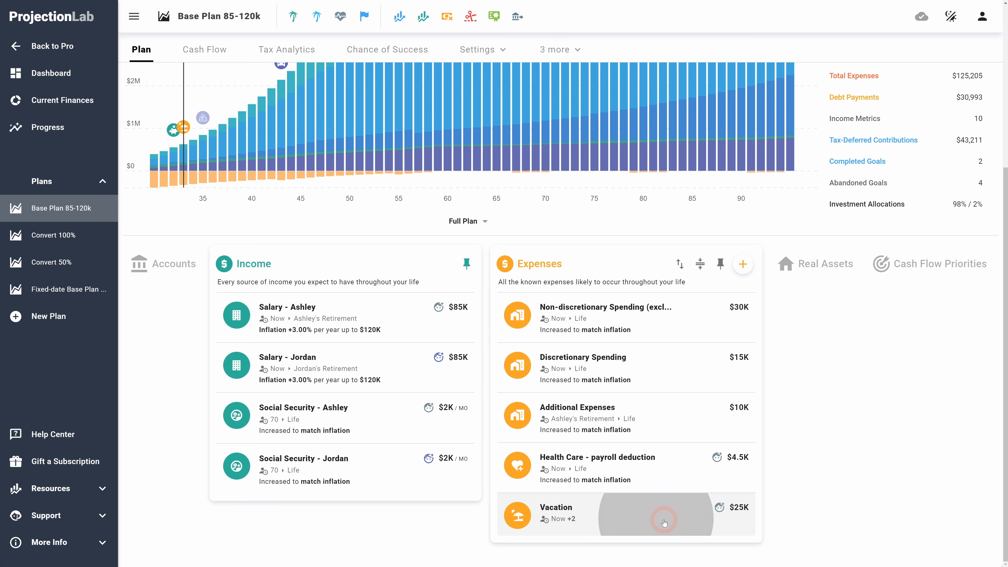
click(377, 397)
click(683, 484)
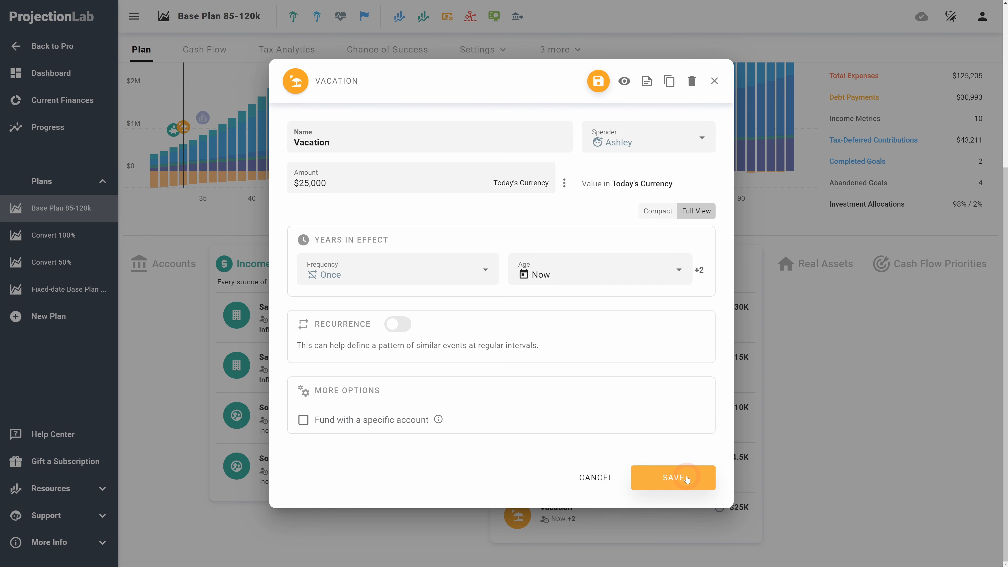
Step: Review the withdrawal sources in the updated Cash Flow diagram
scroll(285, 262, up, 5)
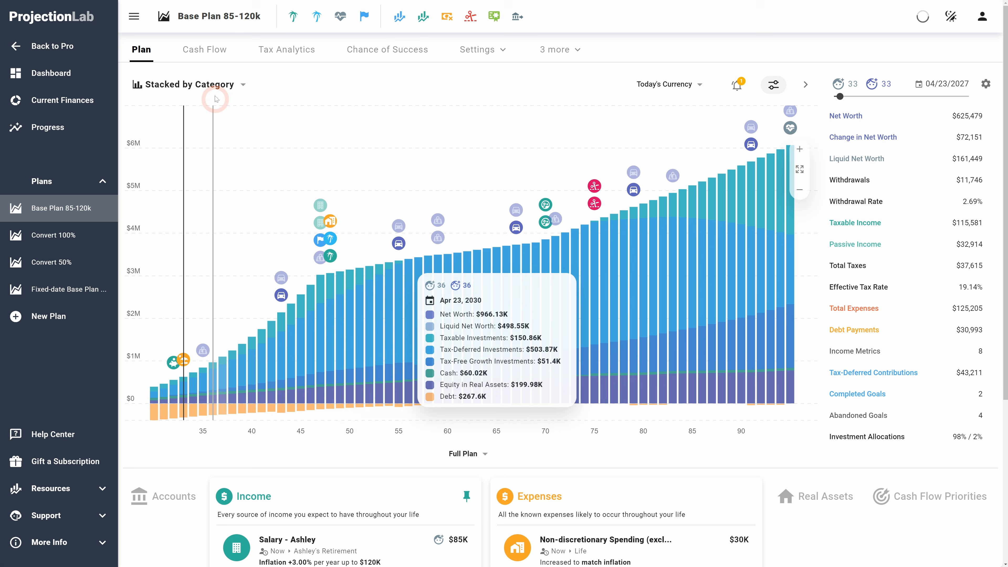
click(204, 56)
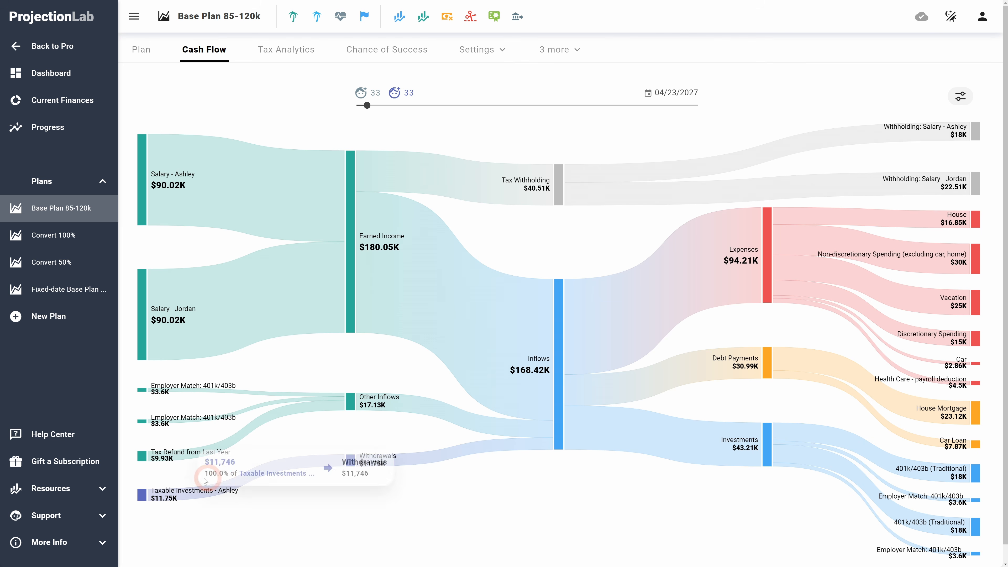
mouse_move(290, 341)
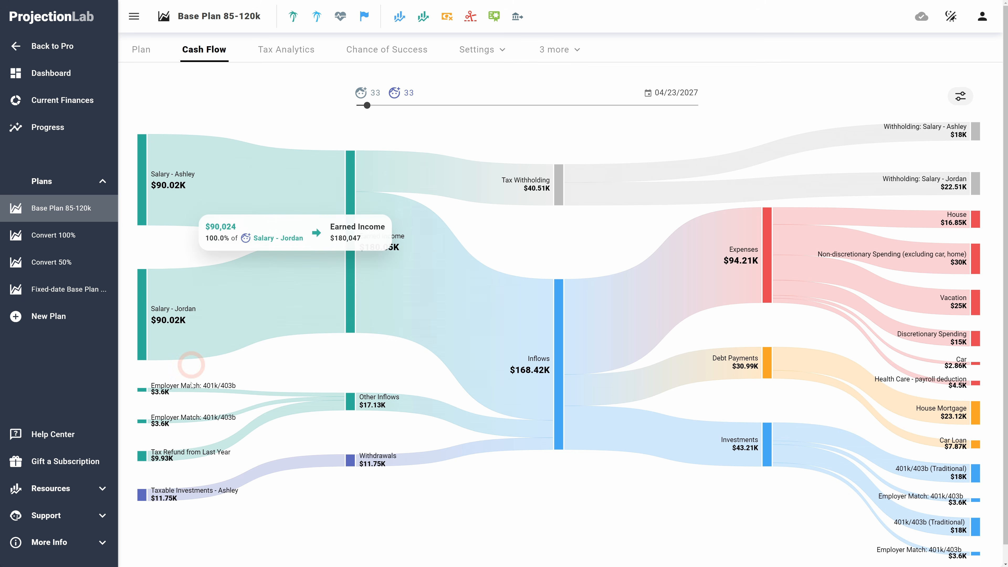
mouse_move(164, 496)
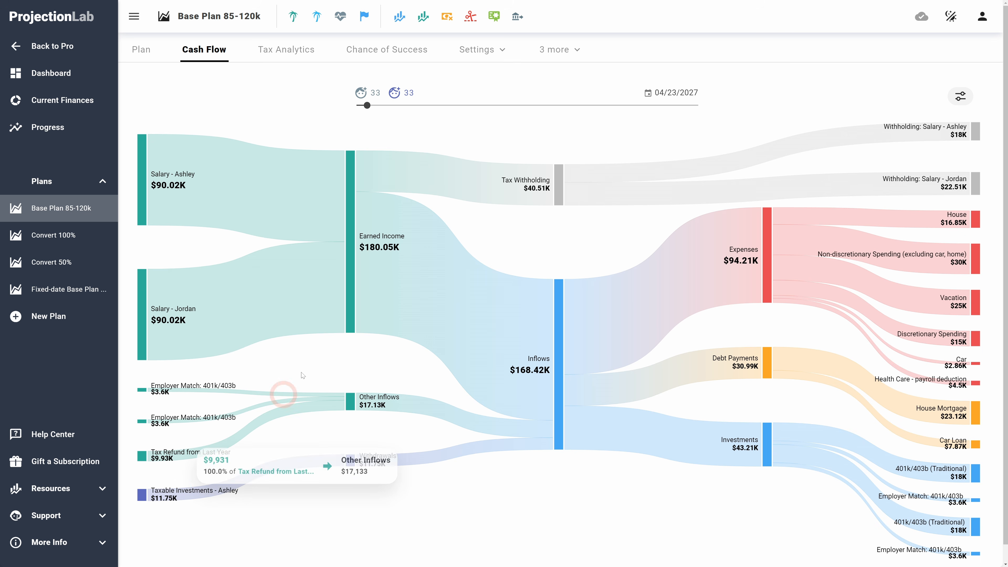
Step: Open the Drawdown settings and review the complete drawdown order
click(480, 50)
click(488, 189)
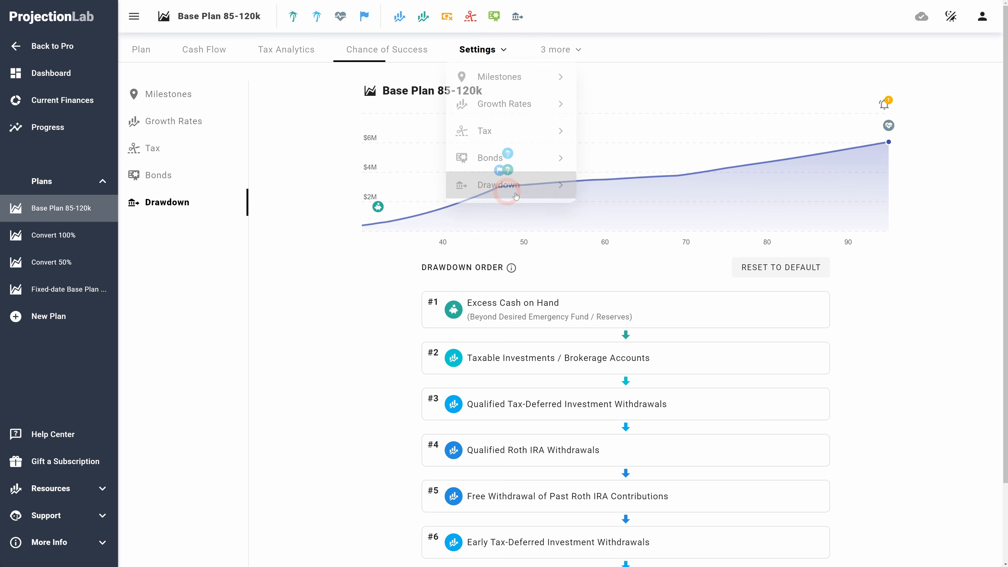
scroll(376, 367, down, 3)
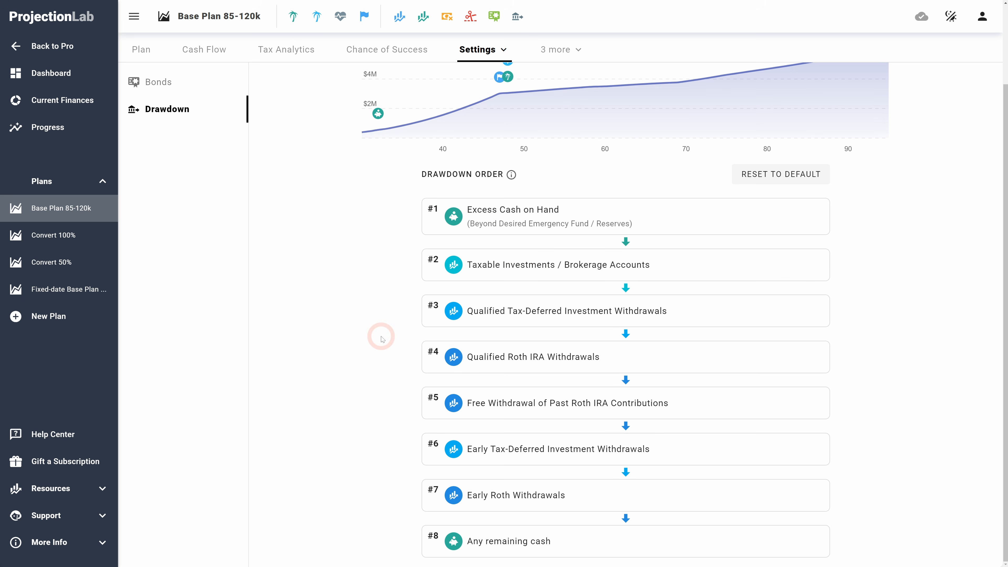